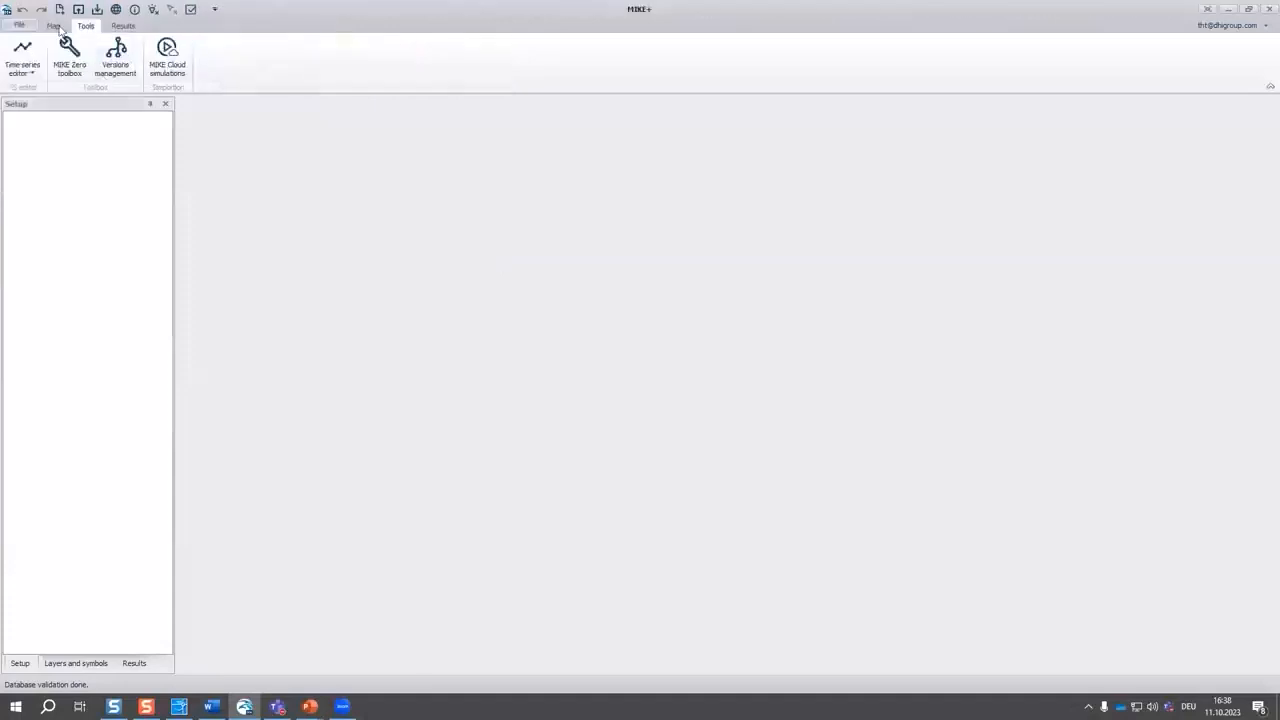
Step: Open the mp231-ImportExcel project from the ImportExcel folder inside Demo
click(19, 24)
click(27, 57)
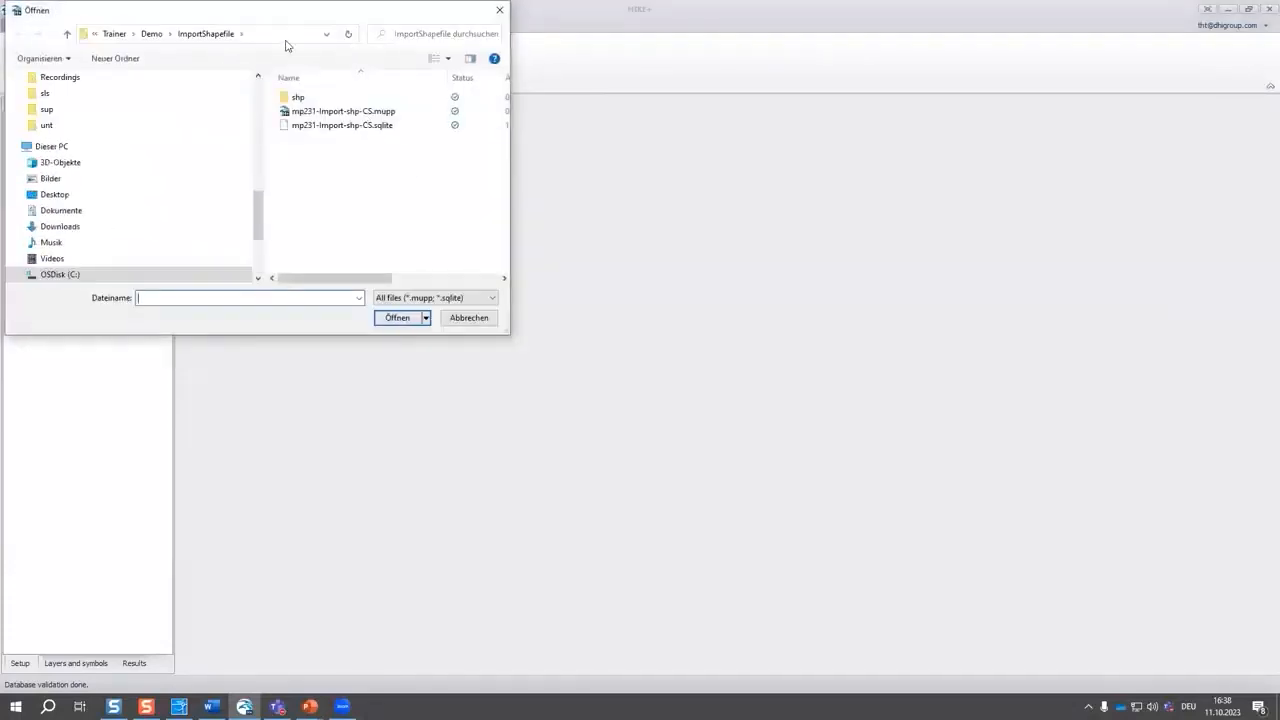
click(154, 37)
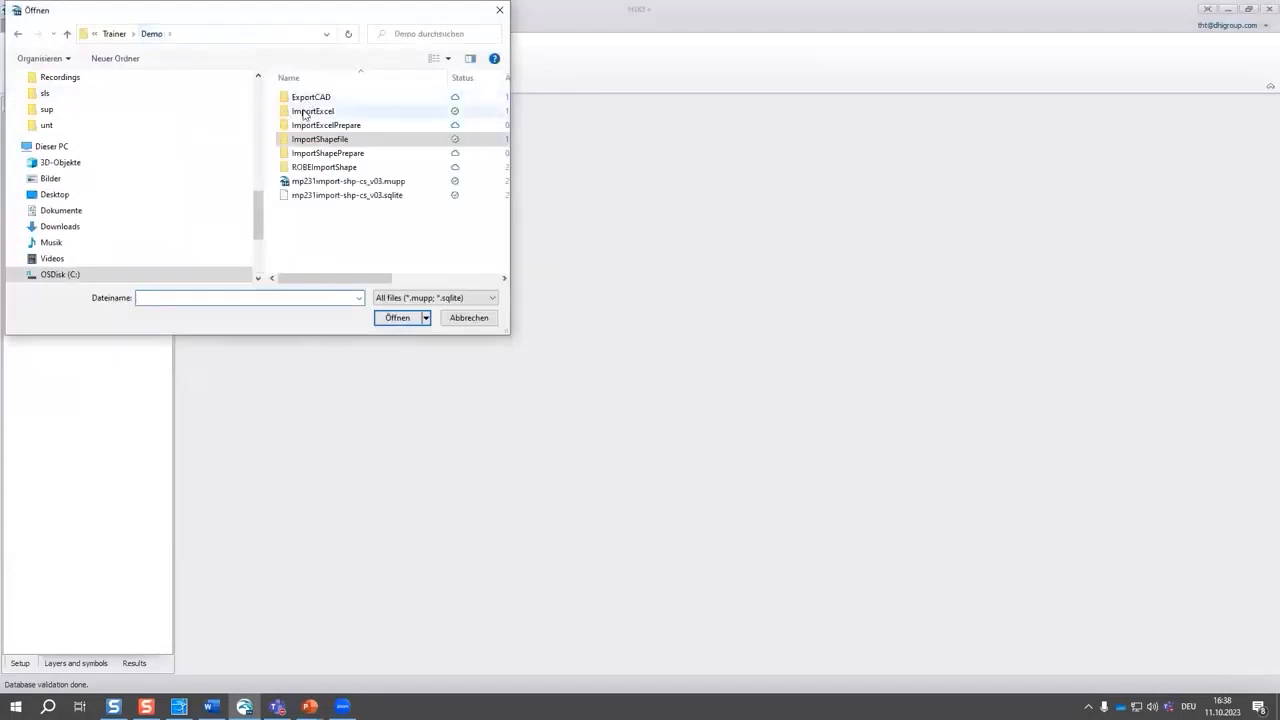
double_click(310, 111)
click(320, 97)
click(397, 317)
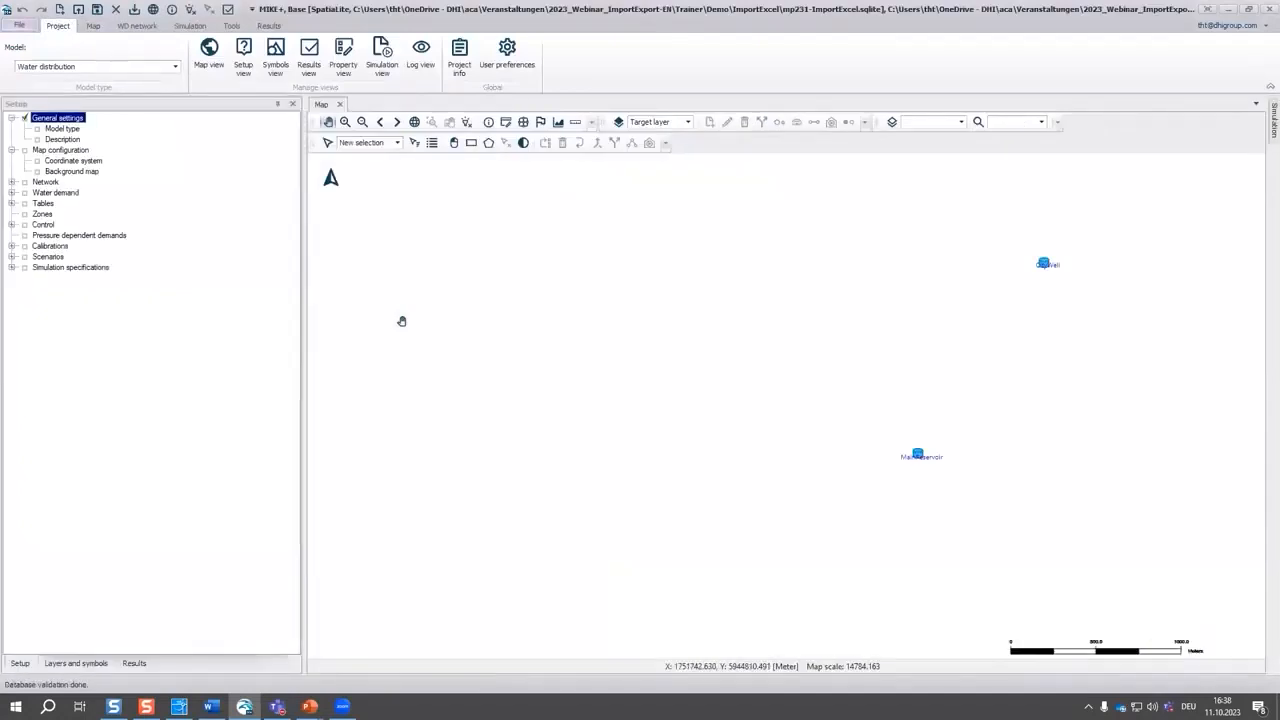
Step: Switch to File Explorer and open the WD-Network.xlsx workbook from the ImportExcel folder in Excel
key(alt+Tab)
key(alt+Tab)
key(Escape)
click(15, 707)
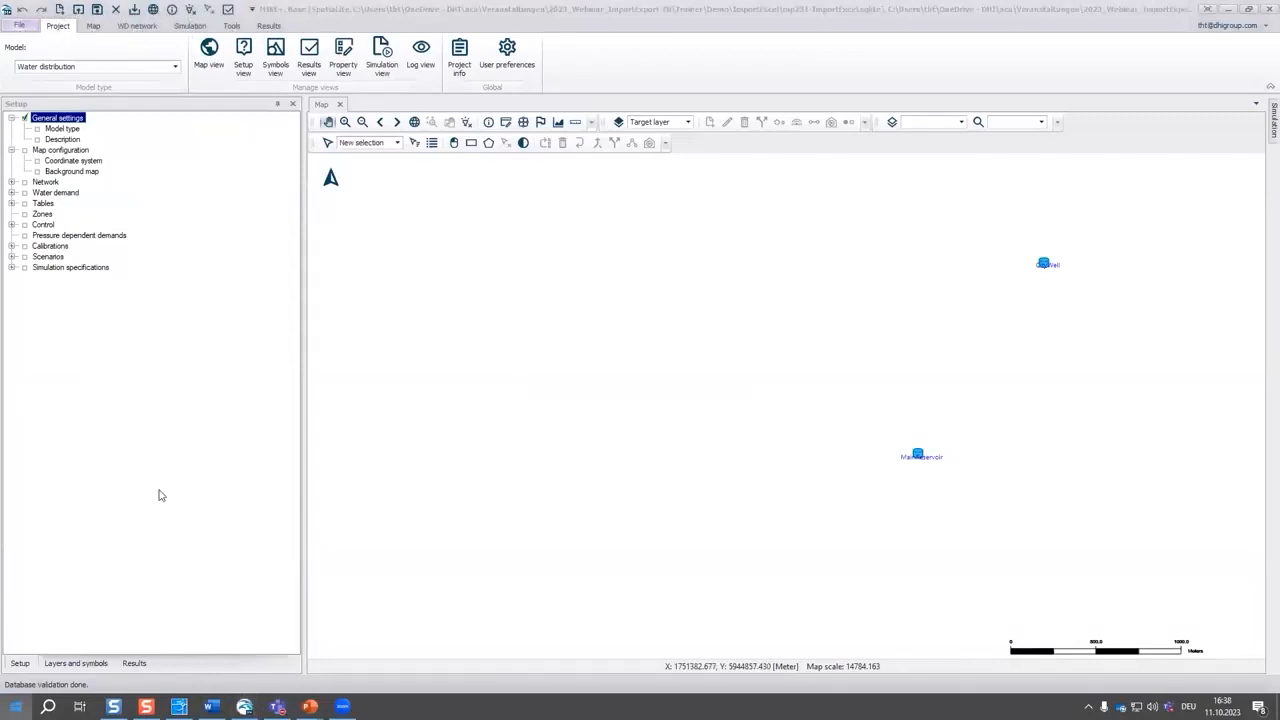
click(146, 440)
double_click(500, 196)
double_click(515, 223)
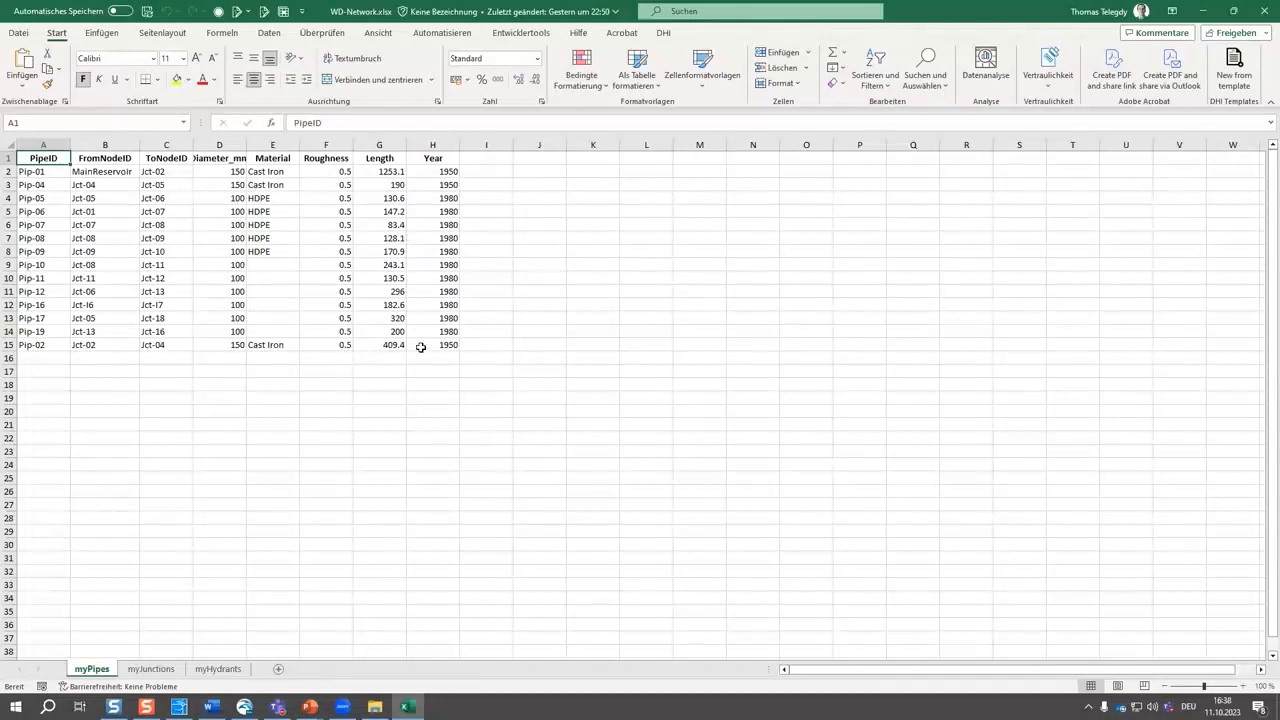
Step: Examine the elevation and coordinate columns on the myJunctions sheet and the coordinates and sizes on the myHydrants sheet
click(152, 669)
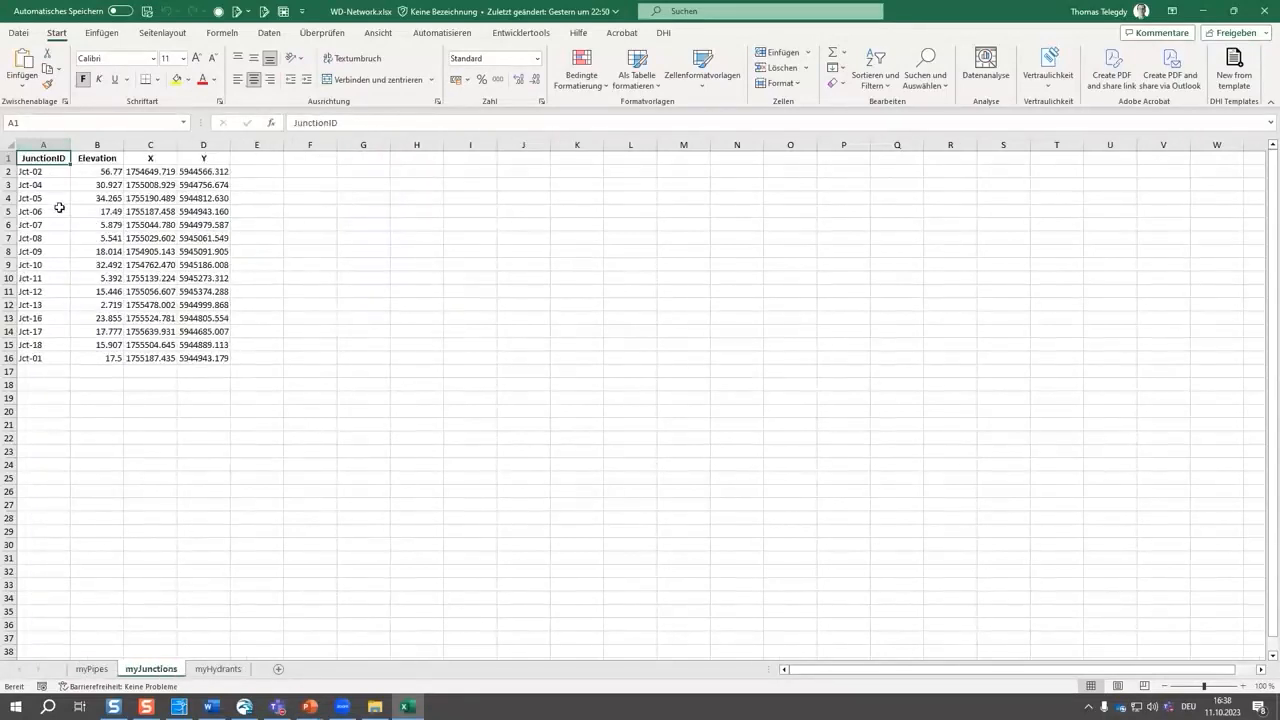
drag(150, 171, 206, 359)
drag(88, 168, 90, 357)
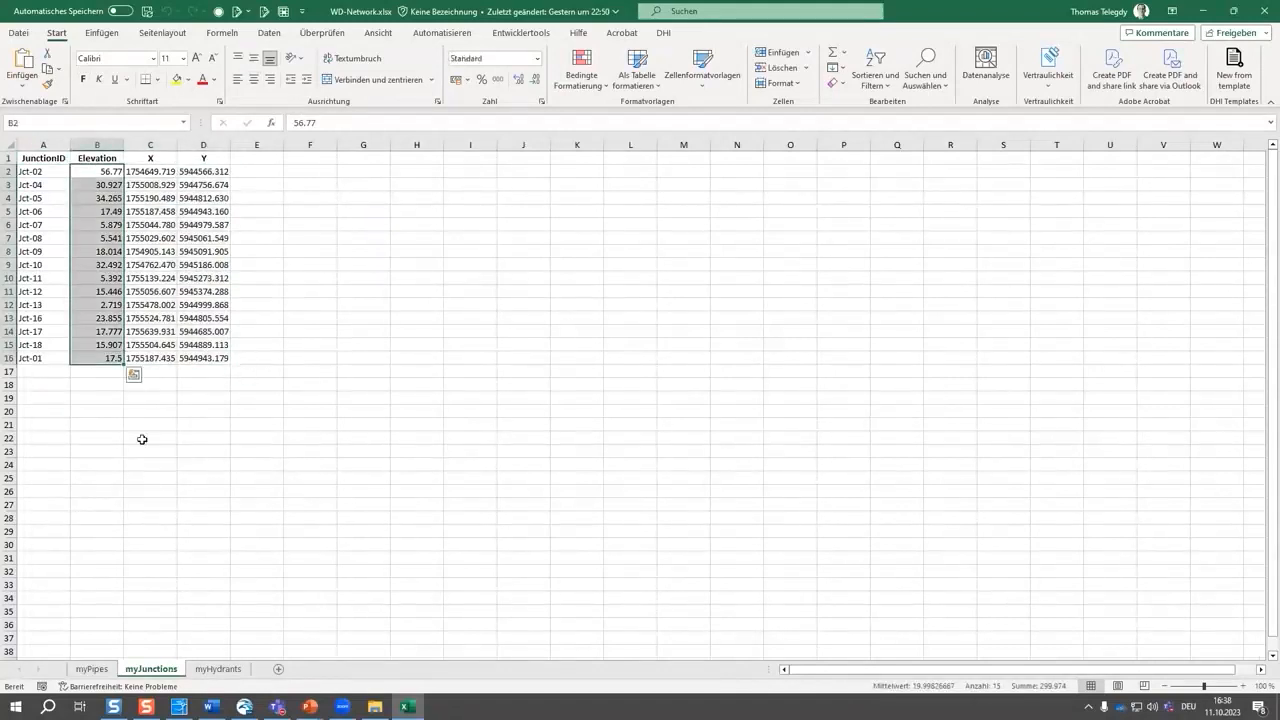
click(230, 669)
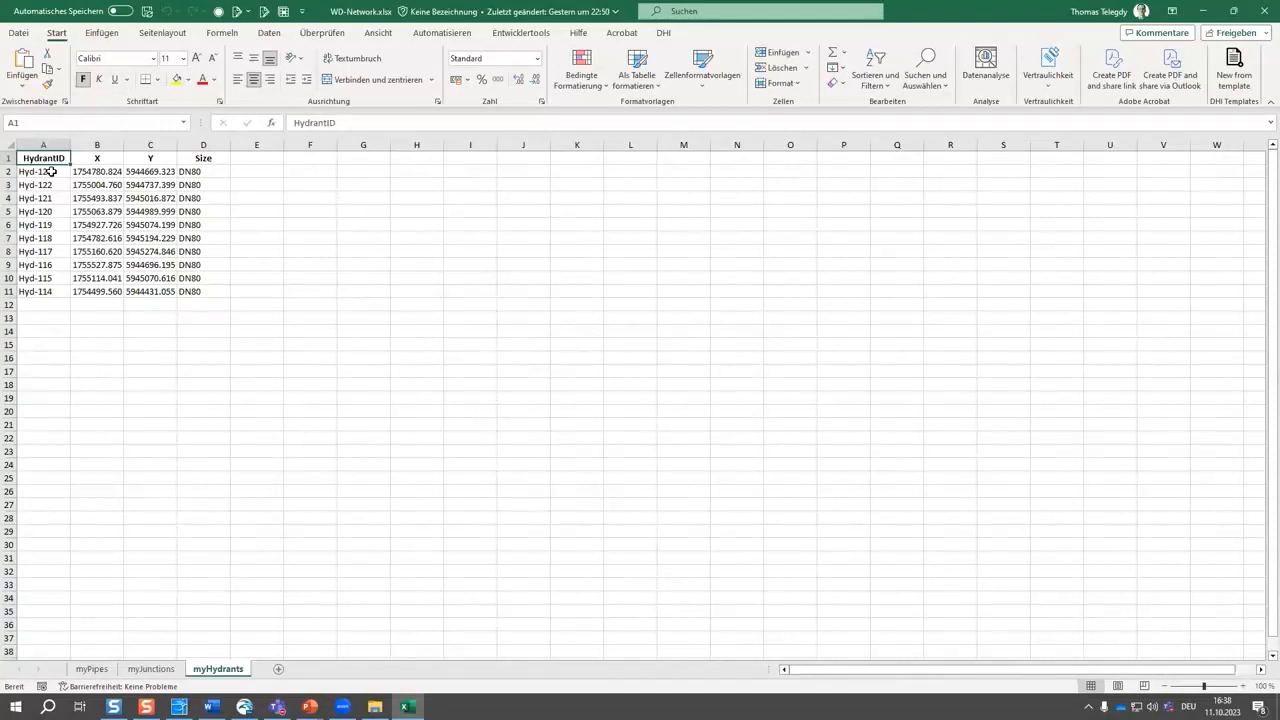
drag(95, 172, 165, 265)
click(205, 293)
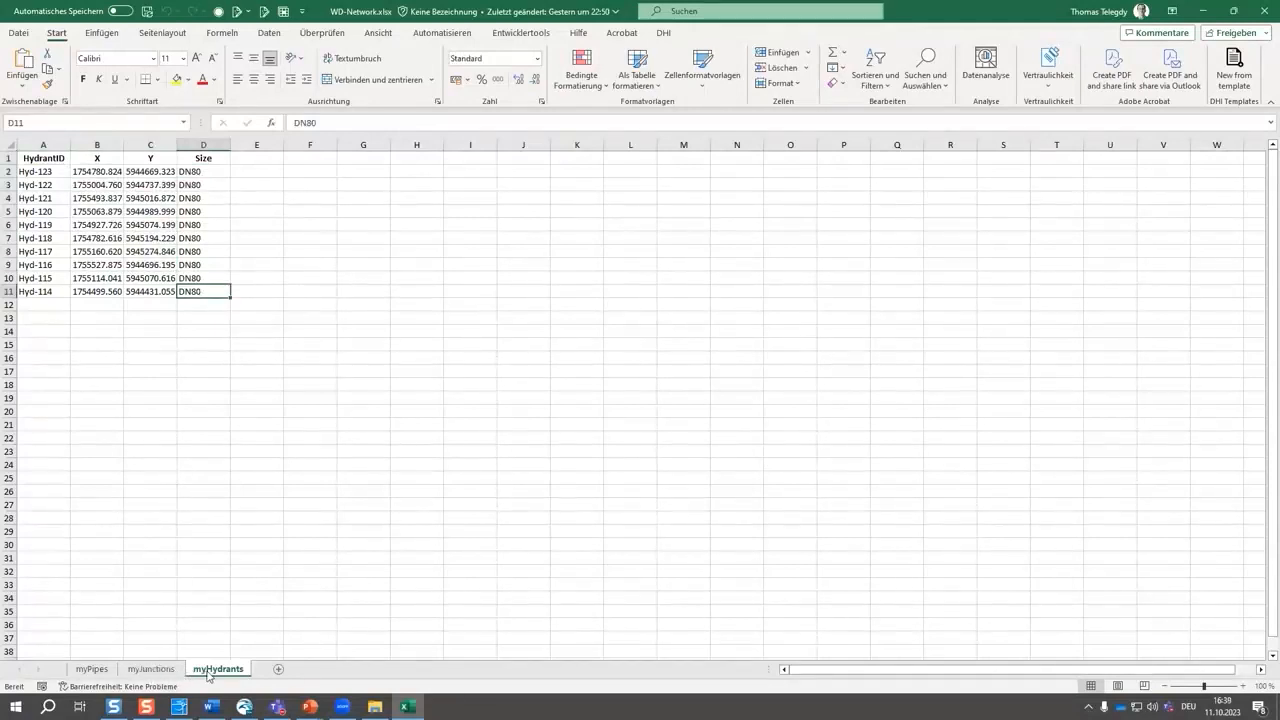
click(165, 479)
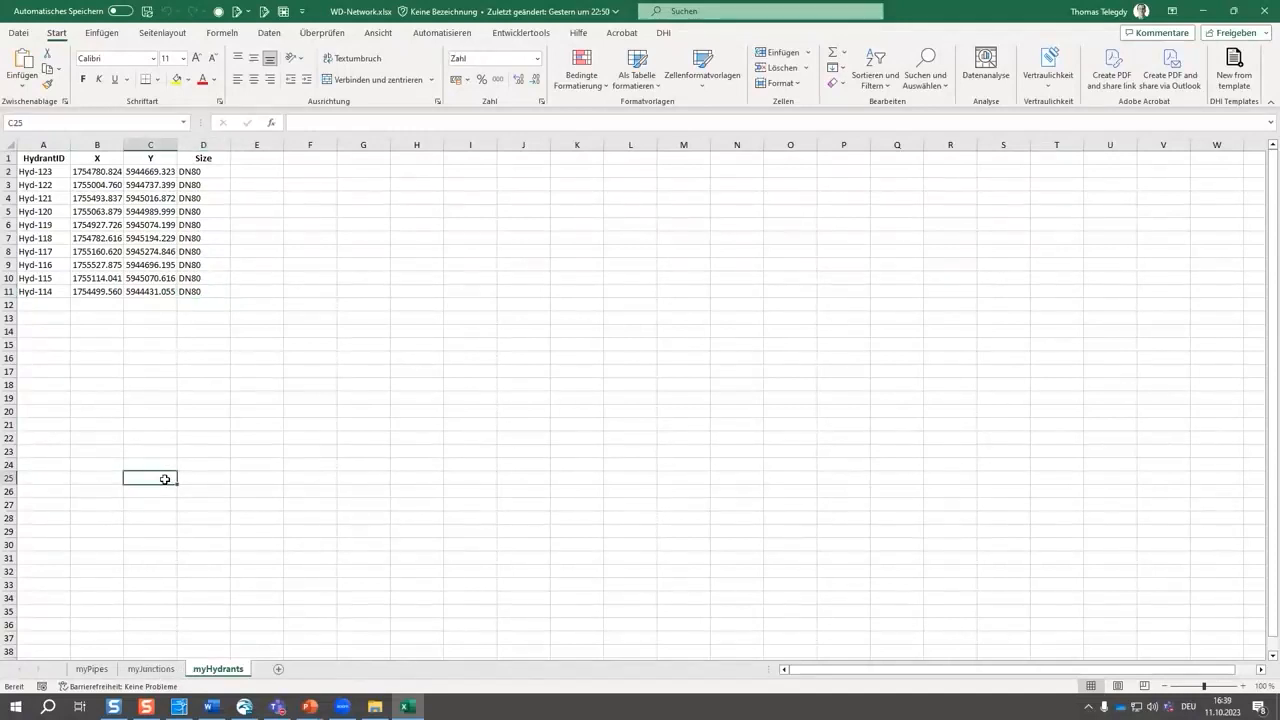
Step: Switch back to MIKE+ and add an import job with the source type ExcelFile in the Import and export tool
key(alt+Tab)
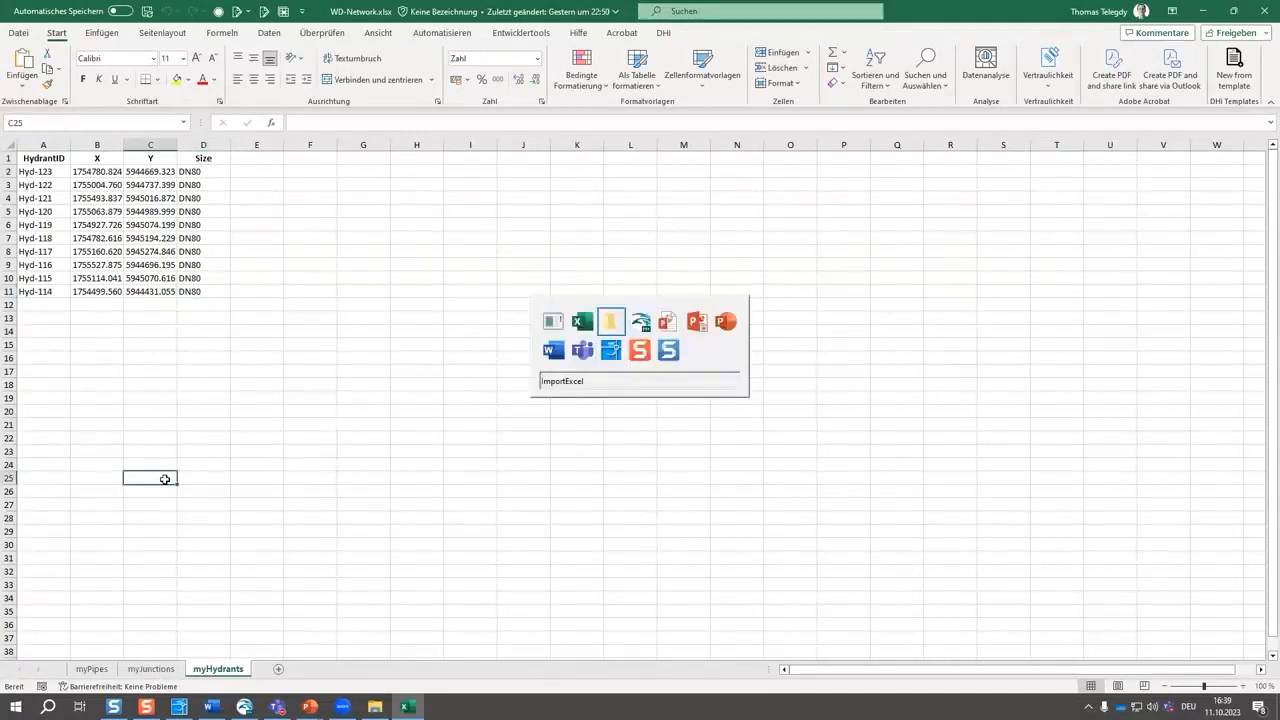
key(alt+Tab)
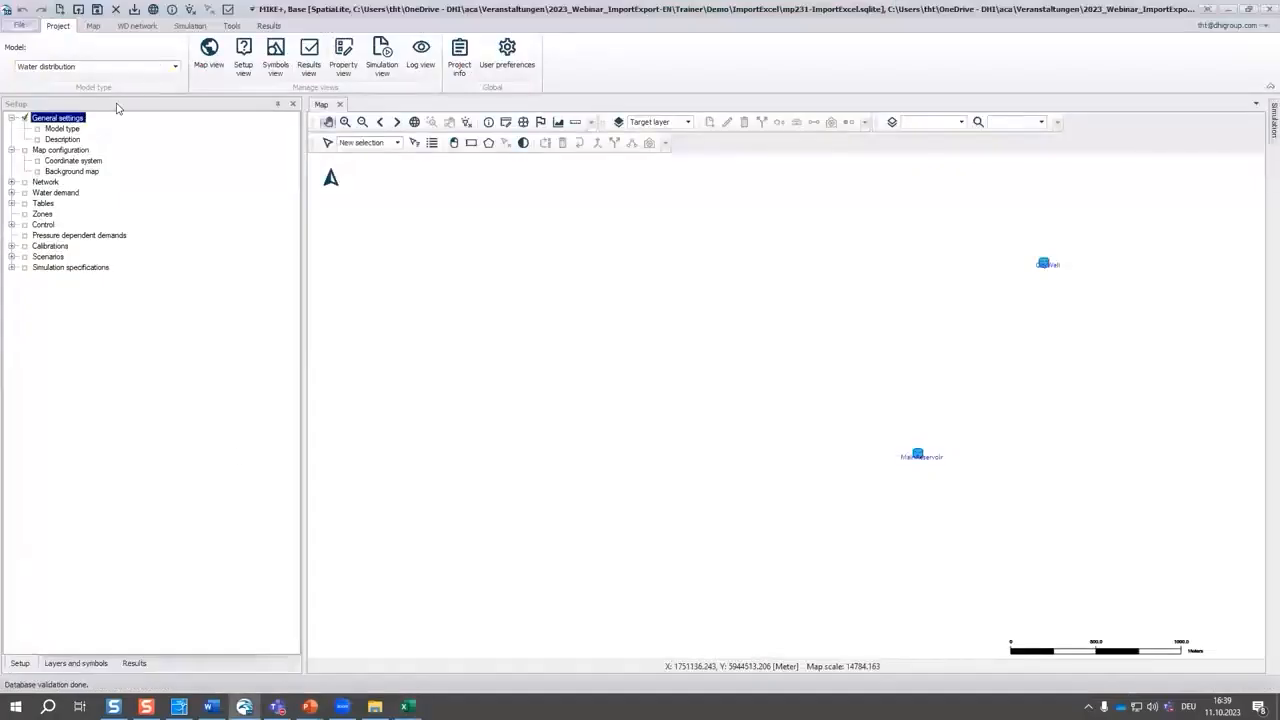
click(232, 26)
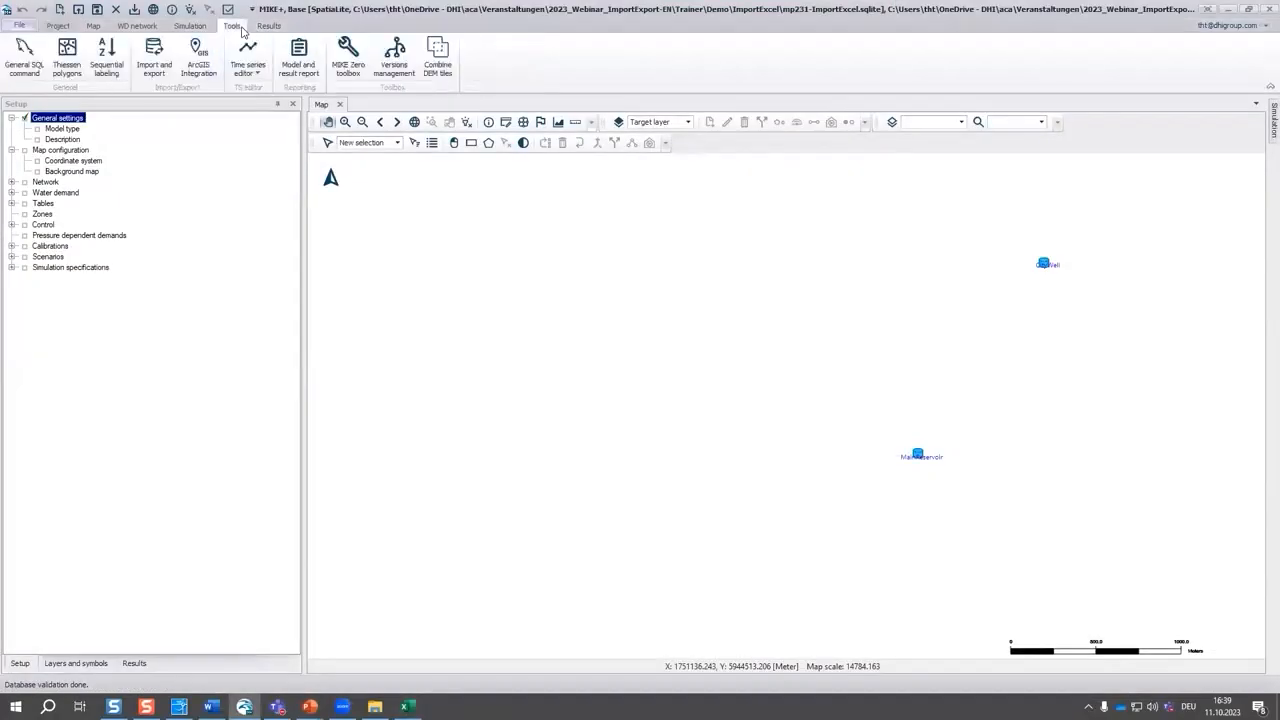
click(154, 57)
click(220, 206)
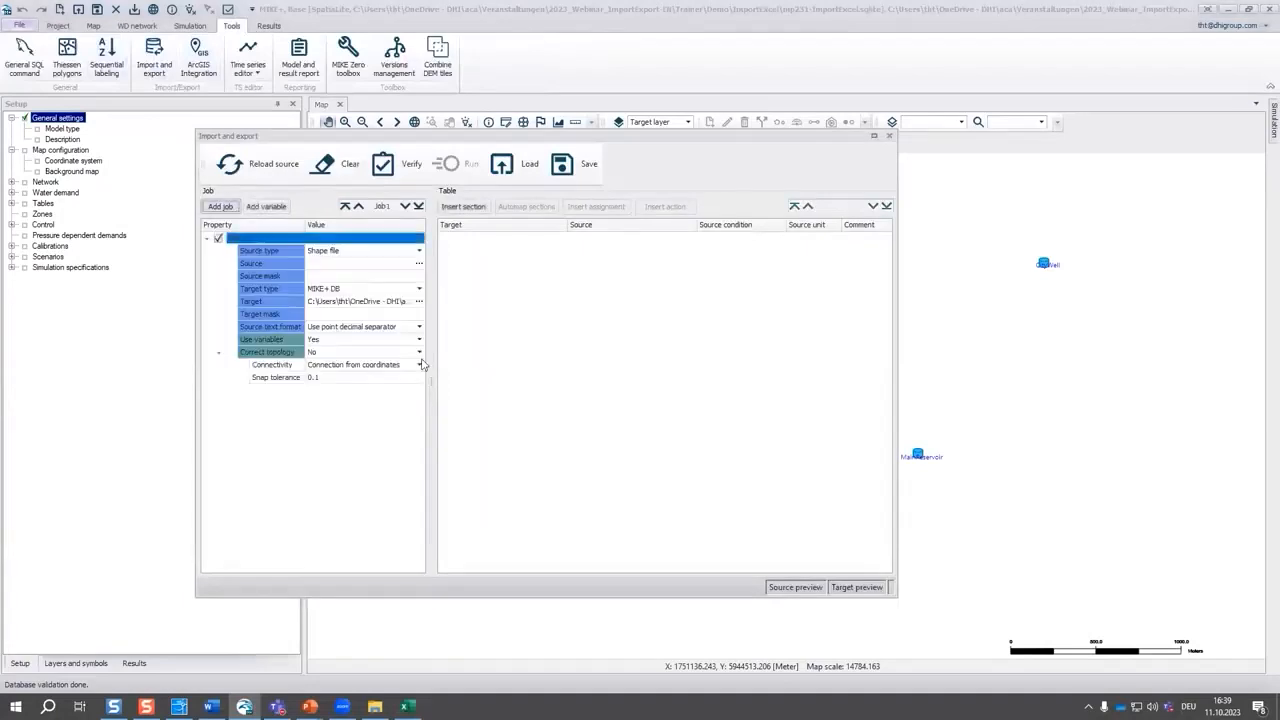
click(420, 251)
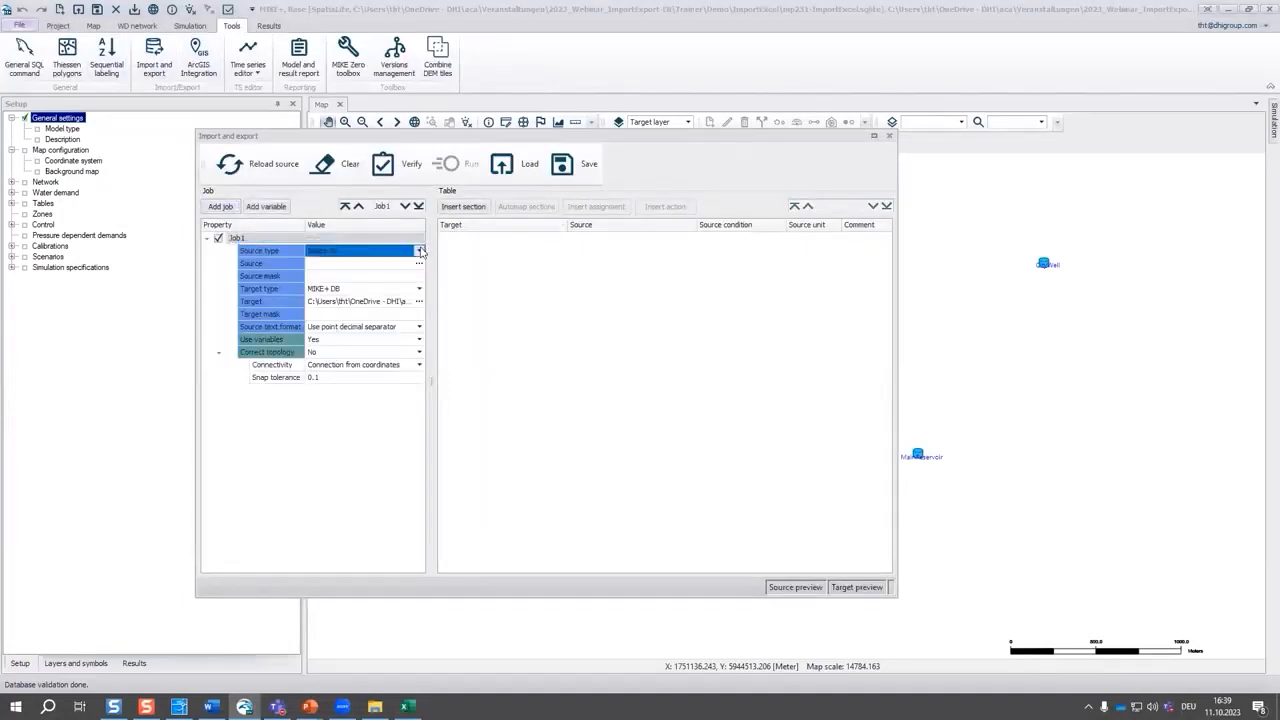
click(420, 251)
click(330, 286)
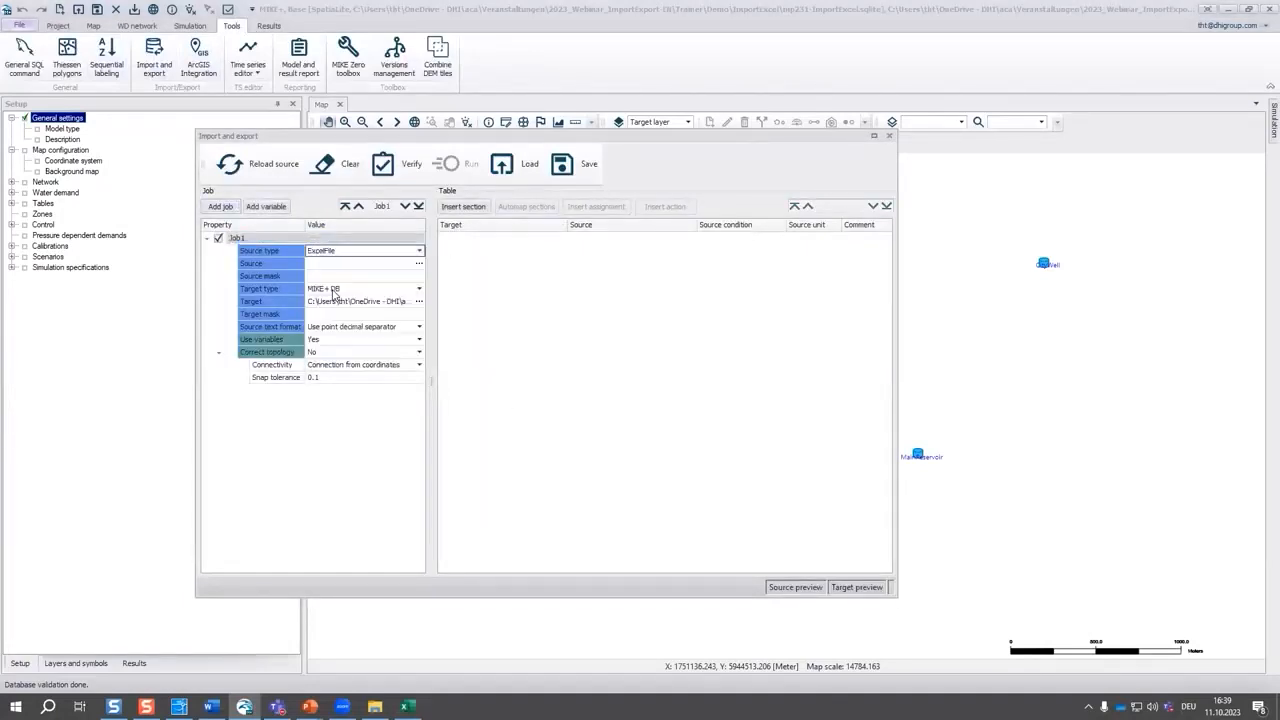
Step: Try to select WD-Network.xlsx as the import job's source file
click(420, 264)
click(420, 264)
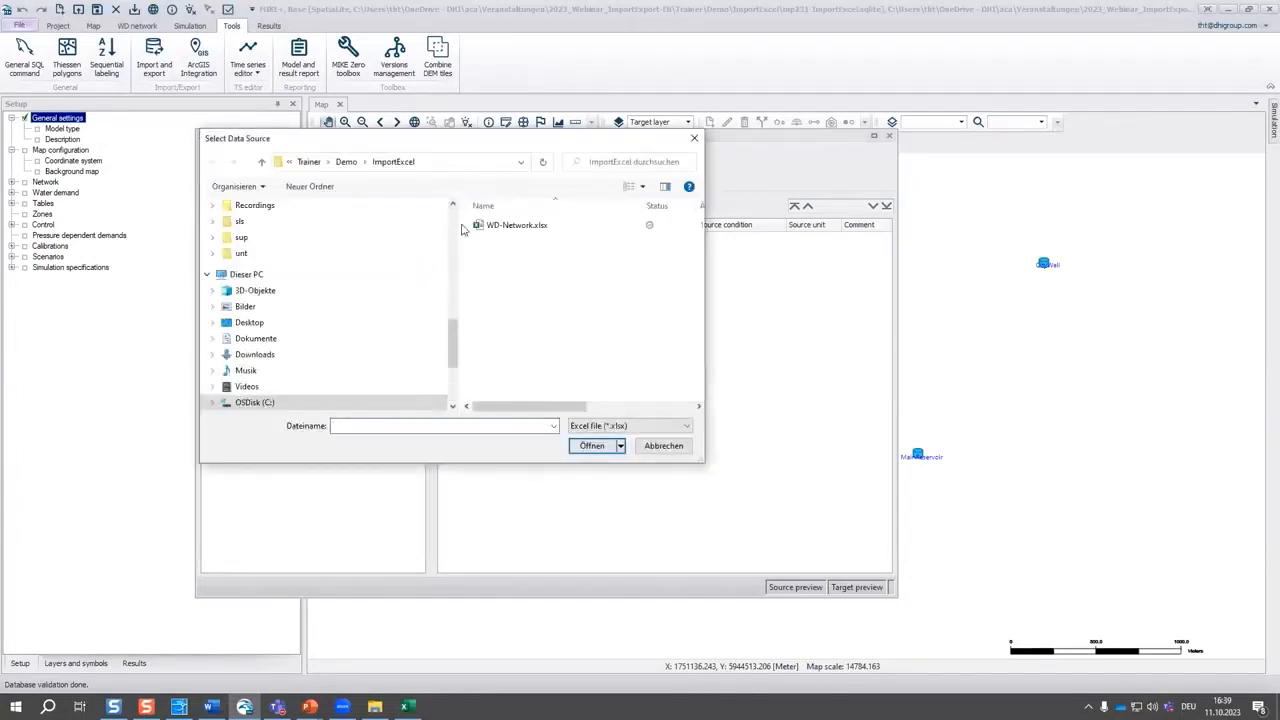
click(496, 226)
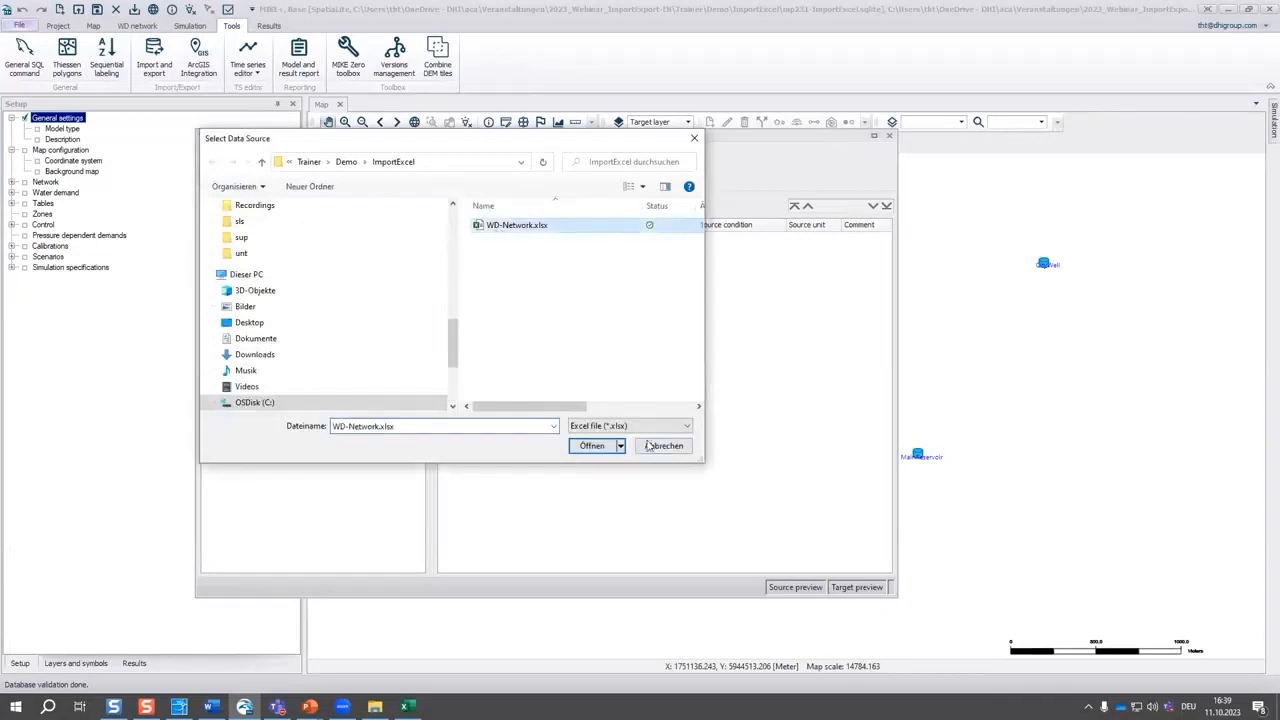
click(592, 446)
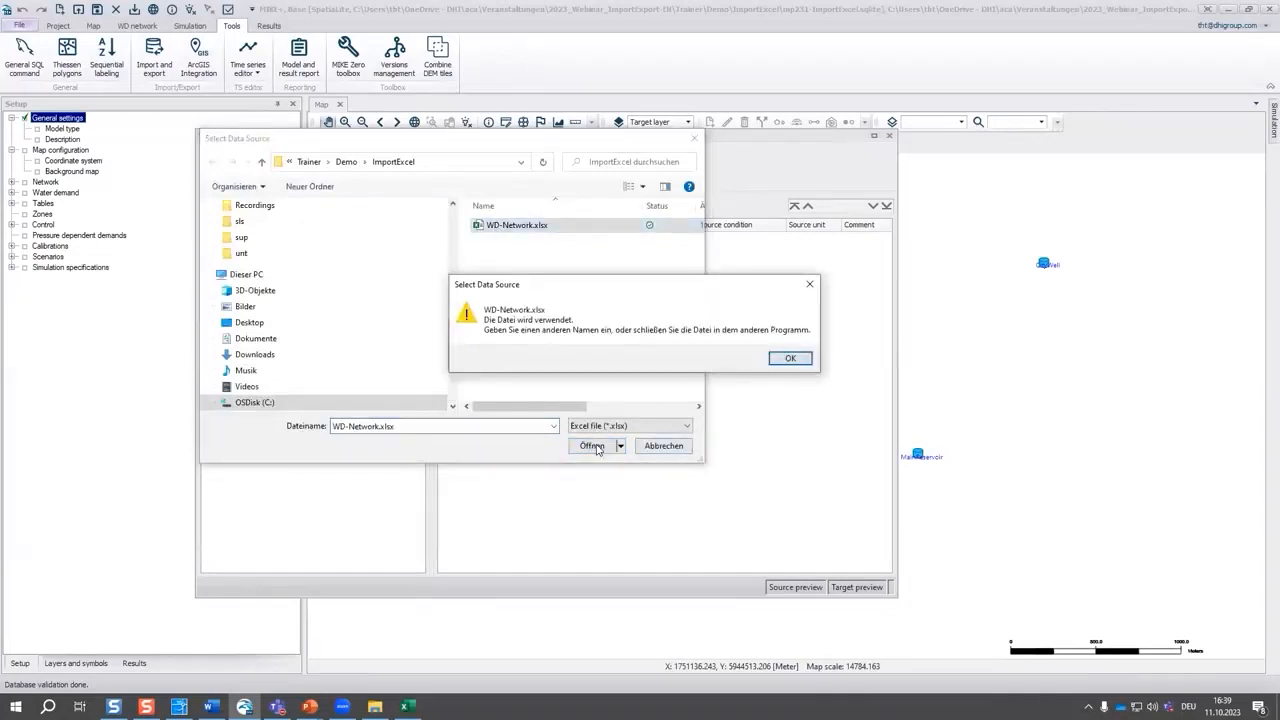
click(799, 364)
Step: Close the WD-Network.xlsx workbook in Excel, and load it as the import job's source in MIKE+
key(alt+Tab)
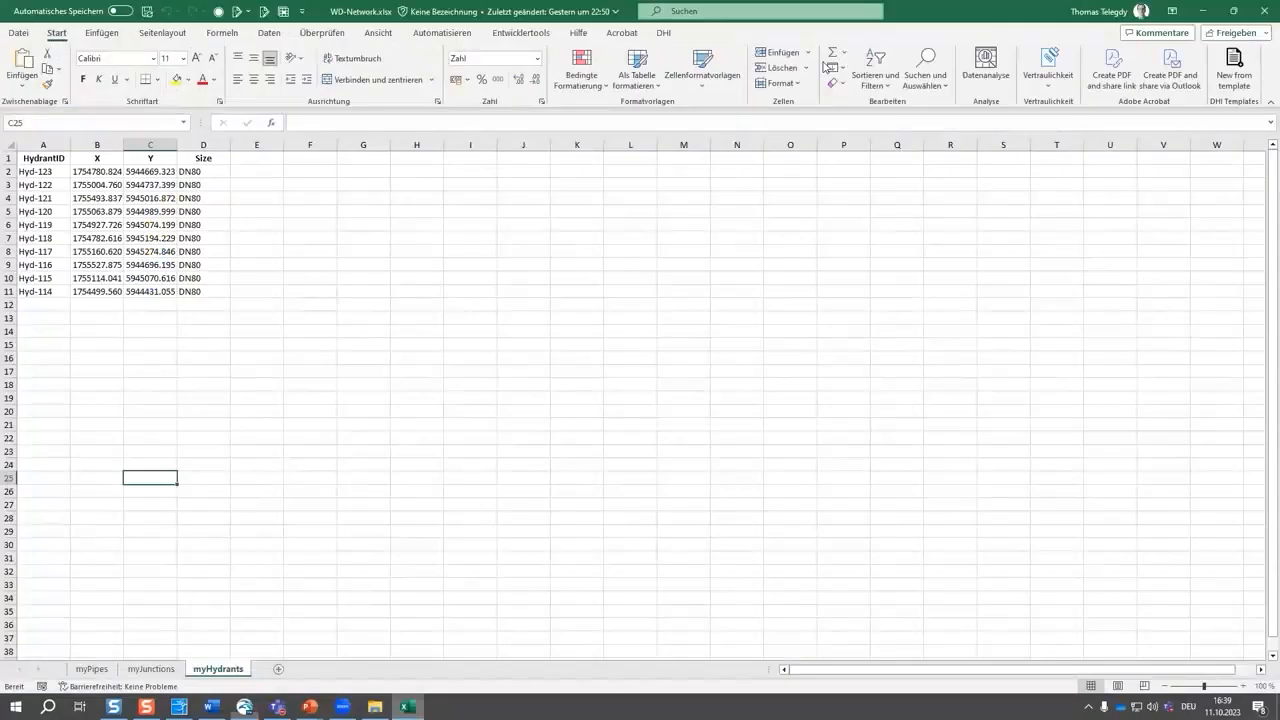
double_click(474, 12)
click(1077, 190)
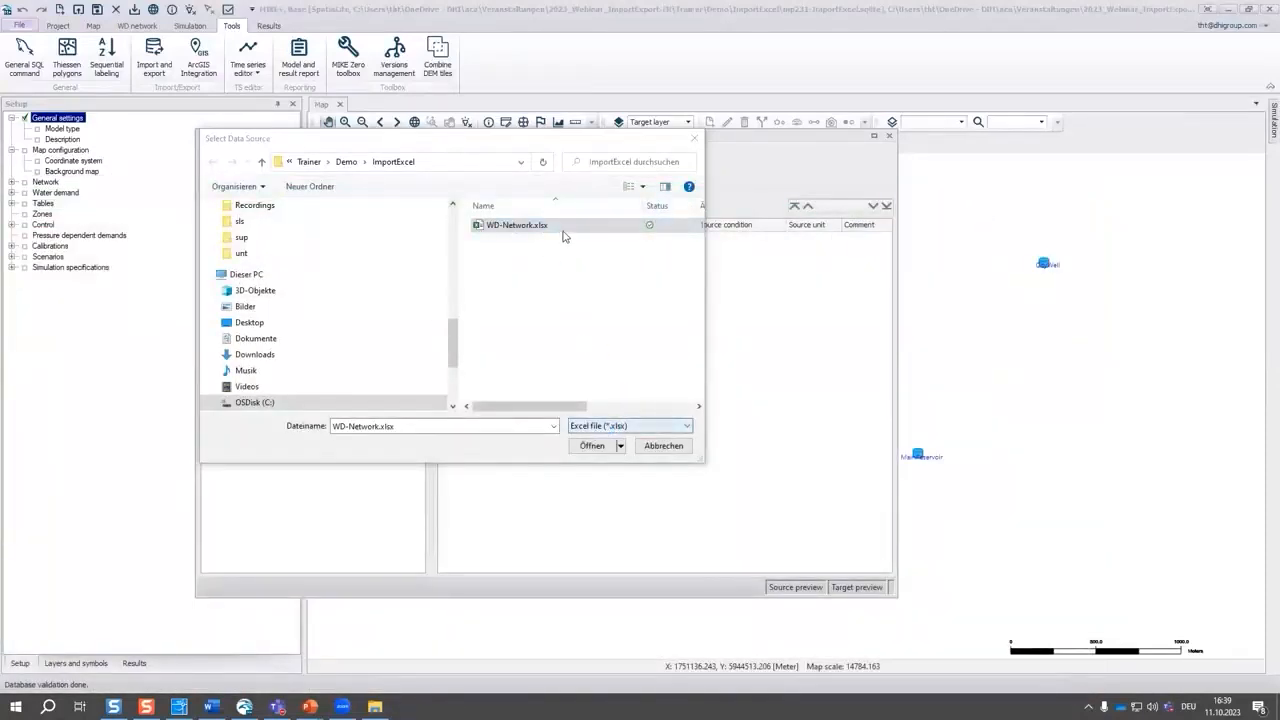
click(591, 446)
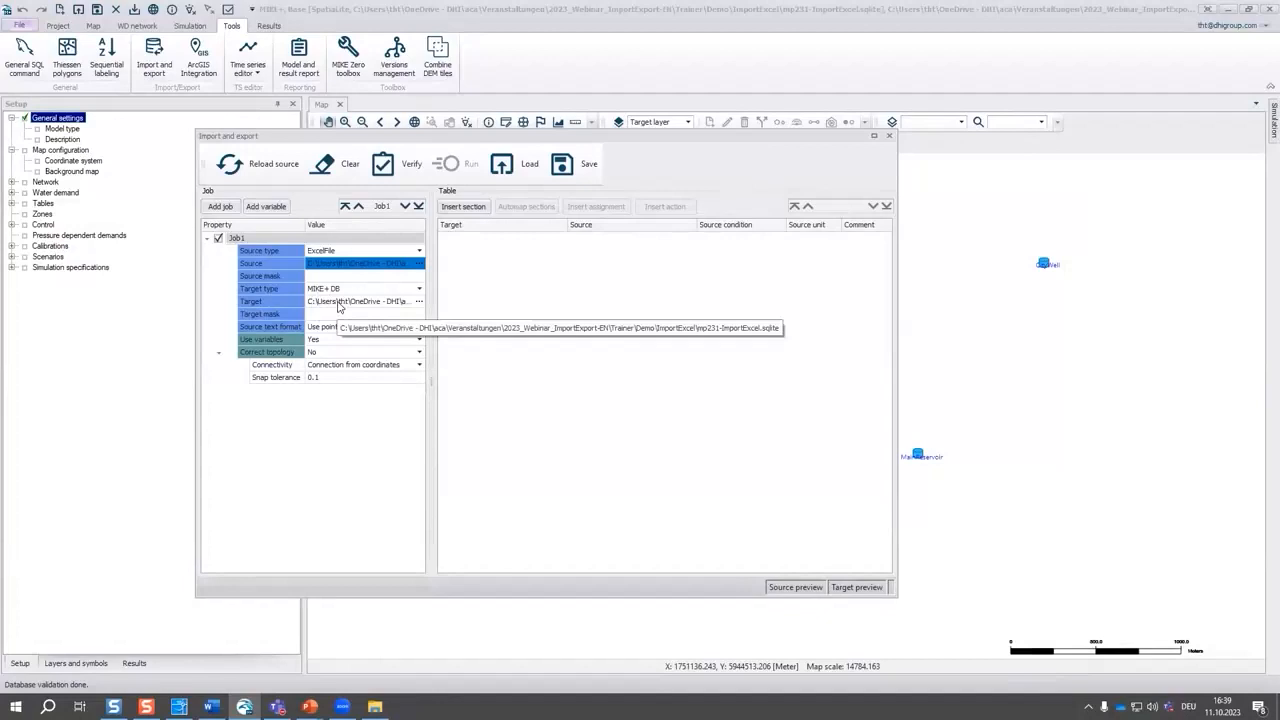
Step: Set the job's Correct topology option to Yes with connectivity Coordinates from connection, and verify the job
click(333, 354)
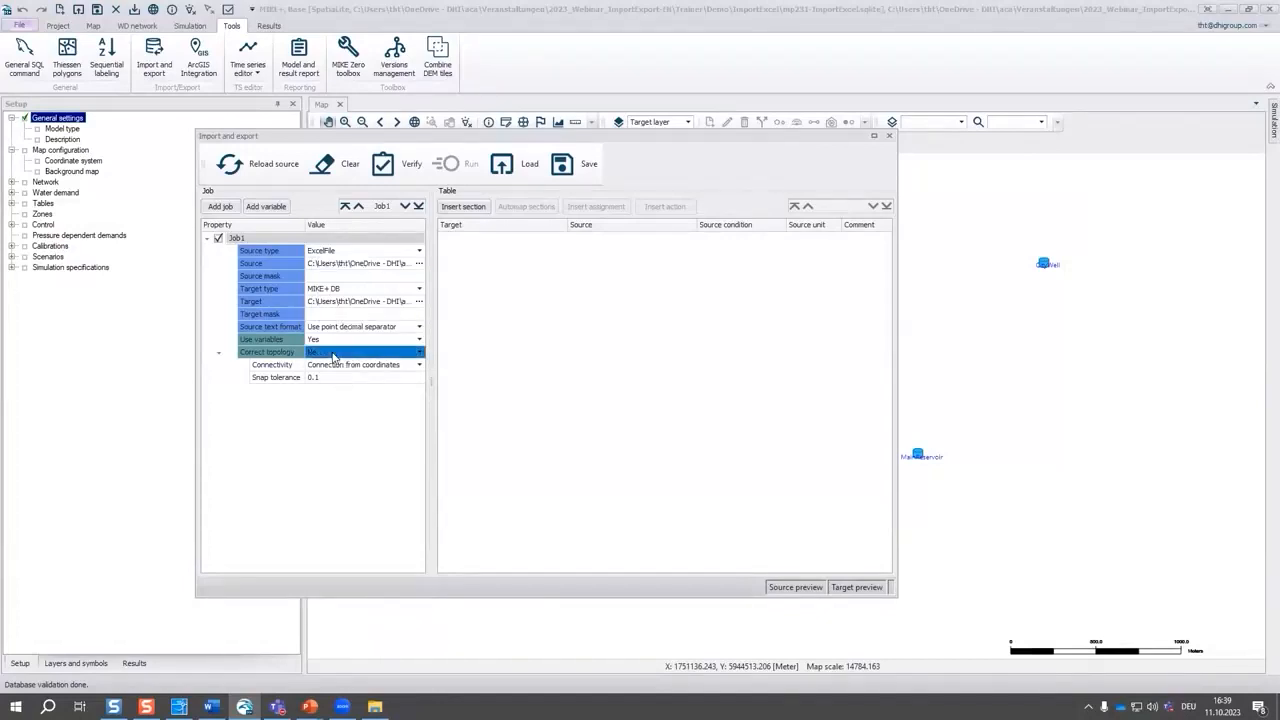
click(419, 353)
click(399, 373)
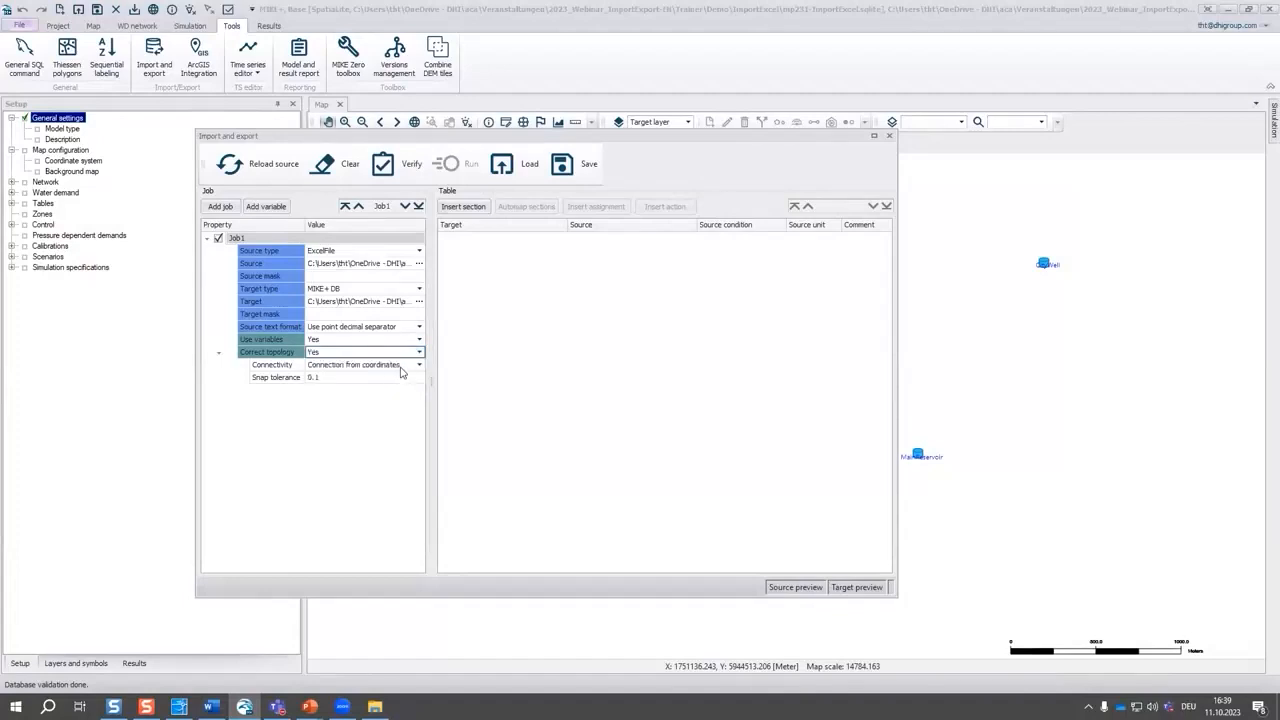
click(417, 366)
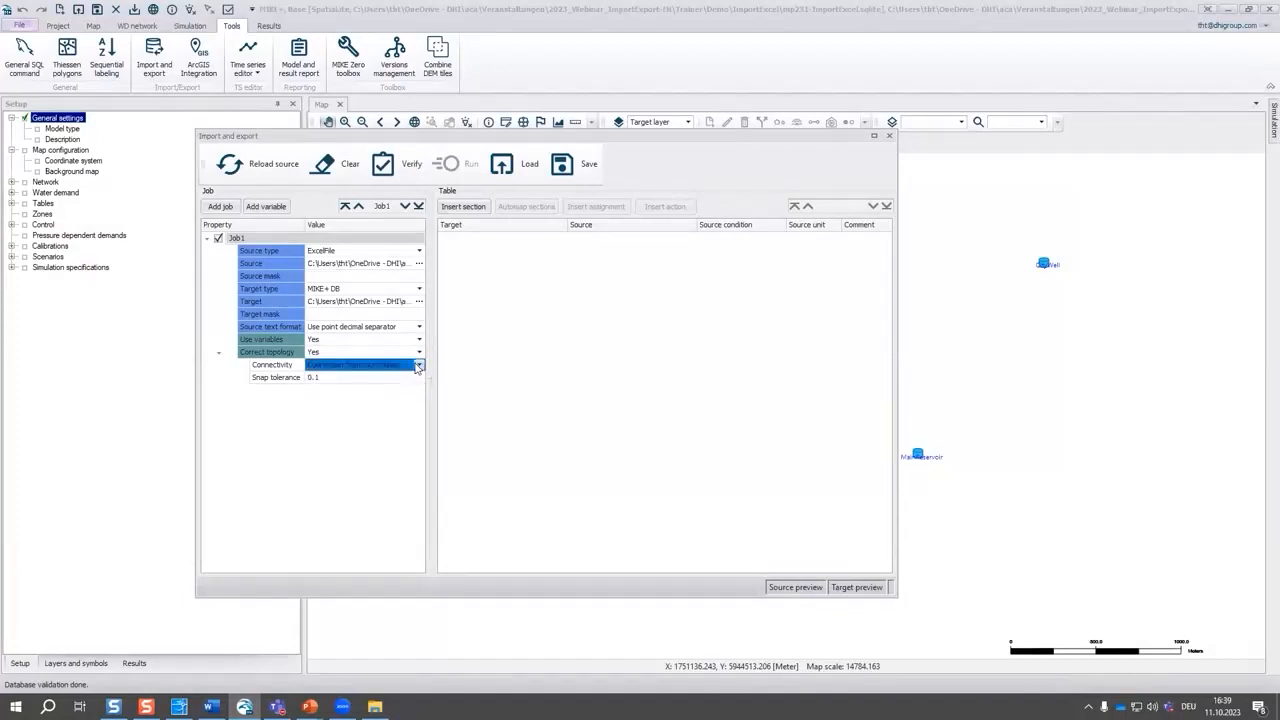
click(418, 365)
click(394, 391)
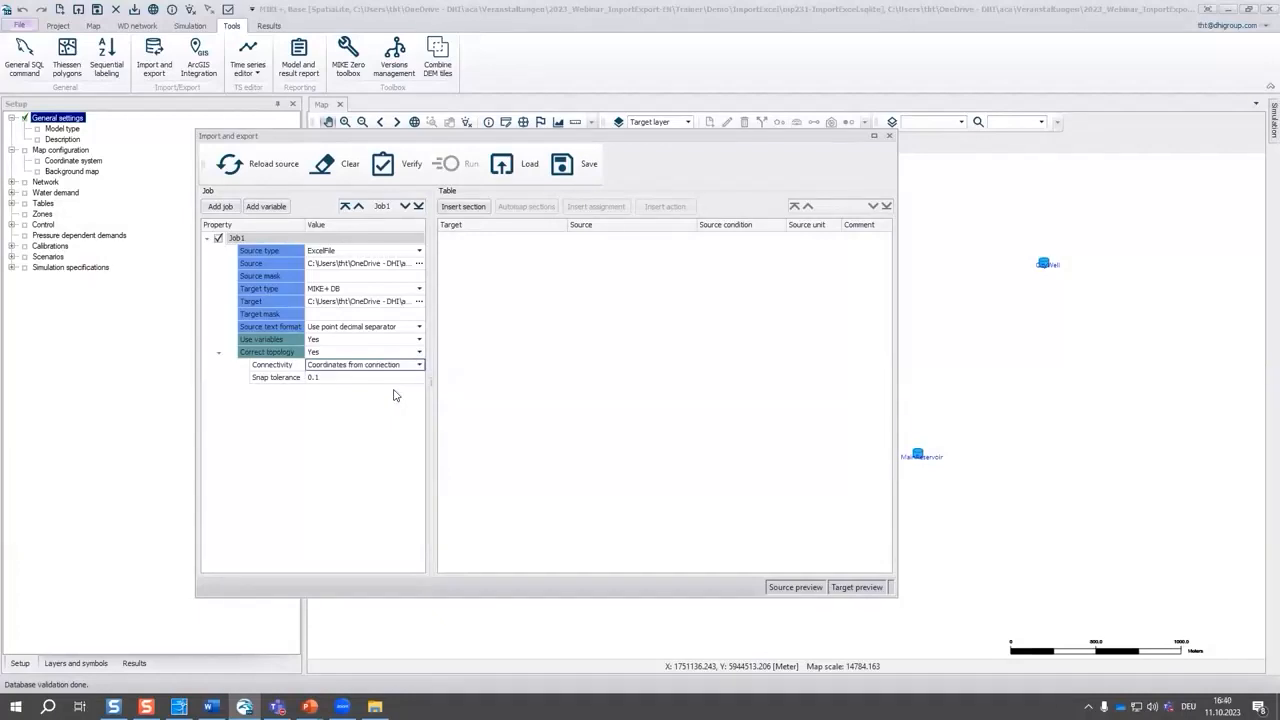
click(390, 168)
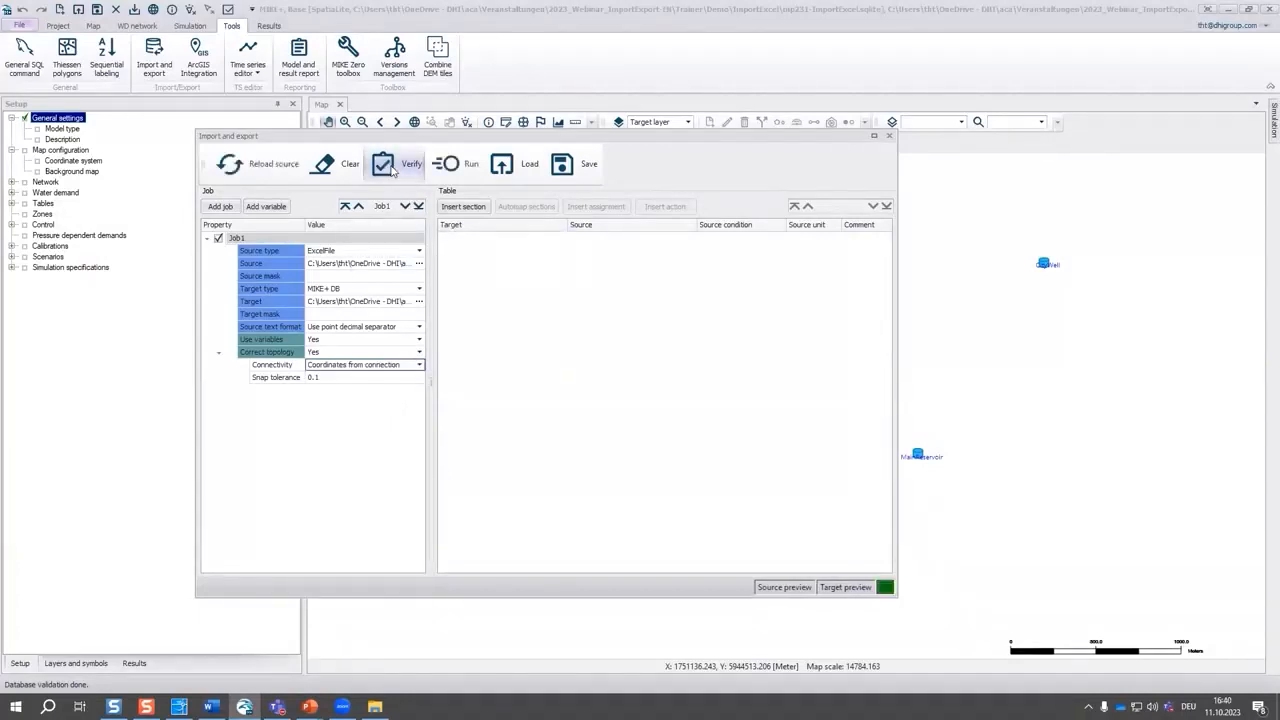
Step: Preview the source data, checking the myPipes, myJunctions and myHydrants tables
click(789, 591)
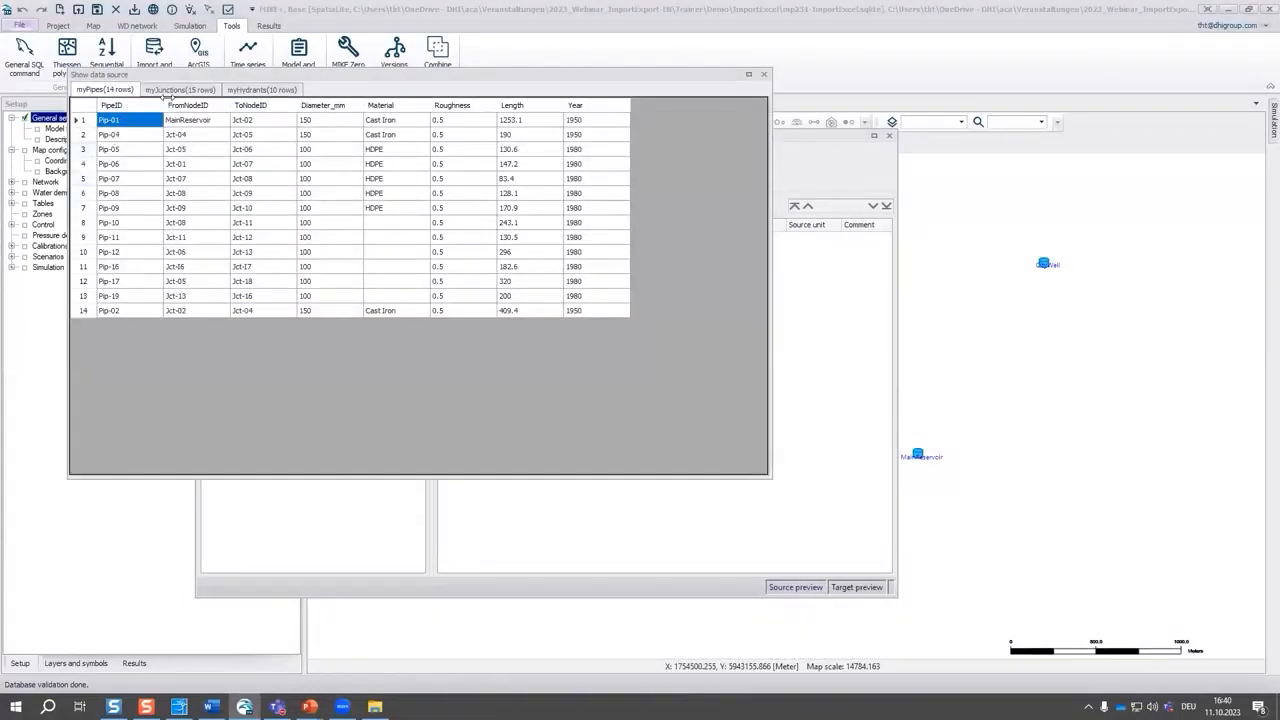
click(171, 93)
click(248, 93)
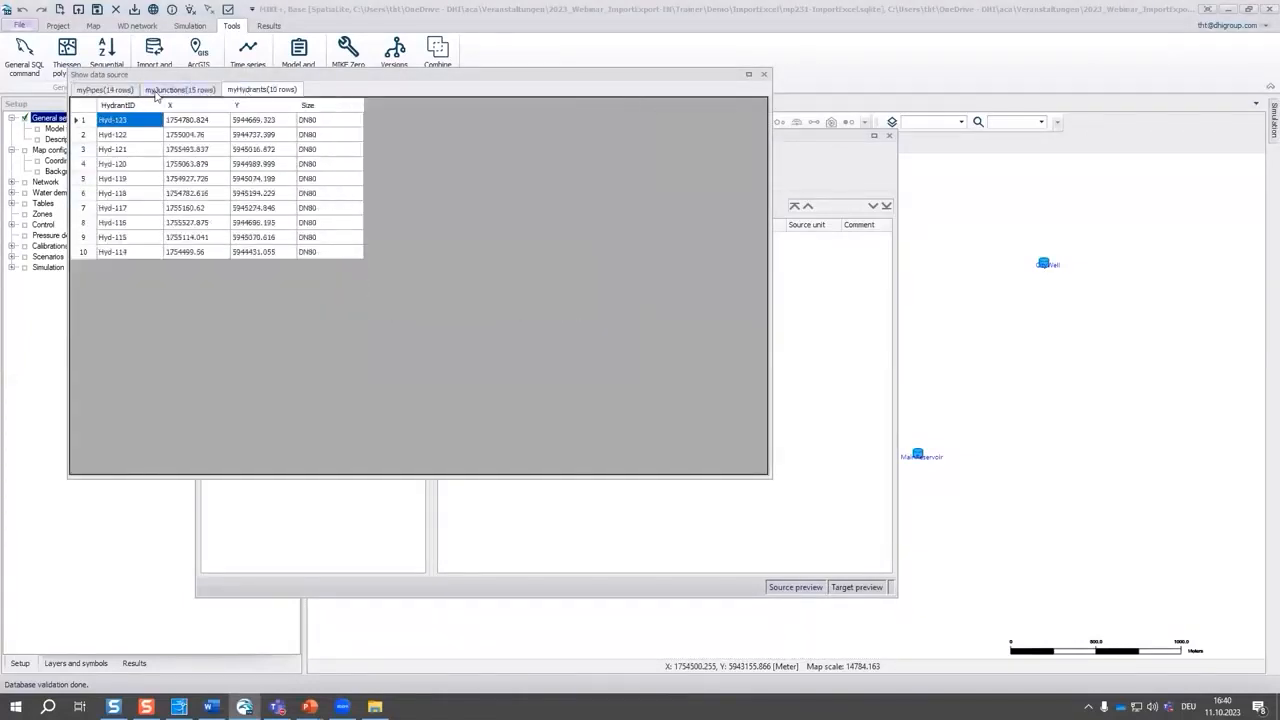
click(171, 90)
click(104, 90)
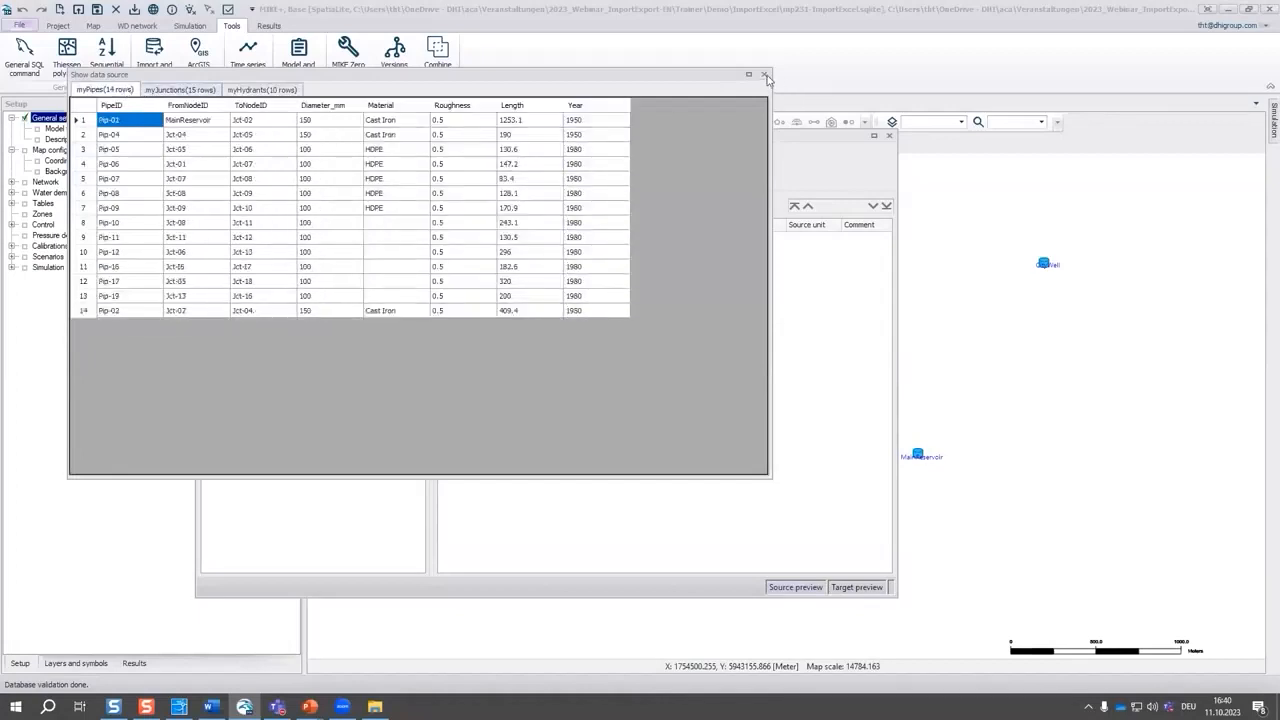
click(764, 76)
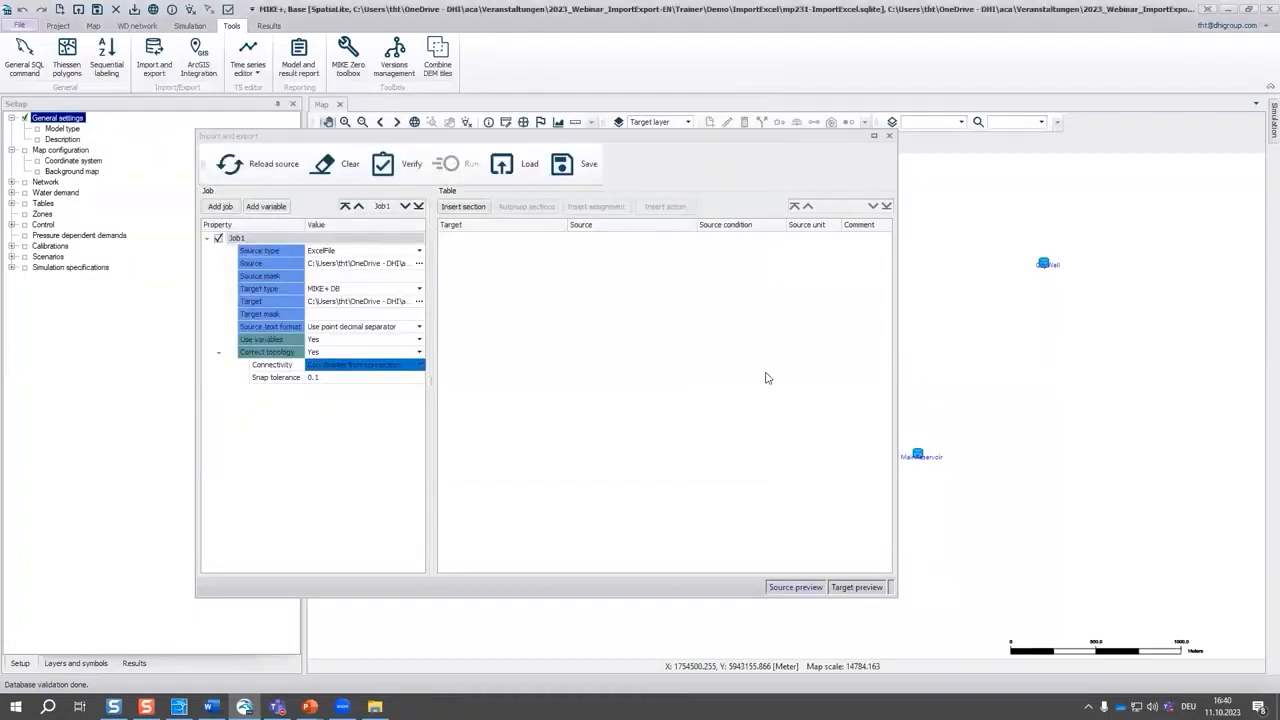
Step: Insert a section into the import job and name it Import Pipes
click(465, 207)
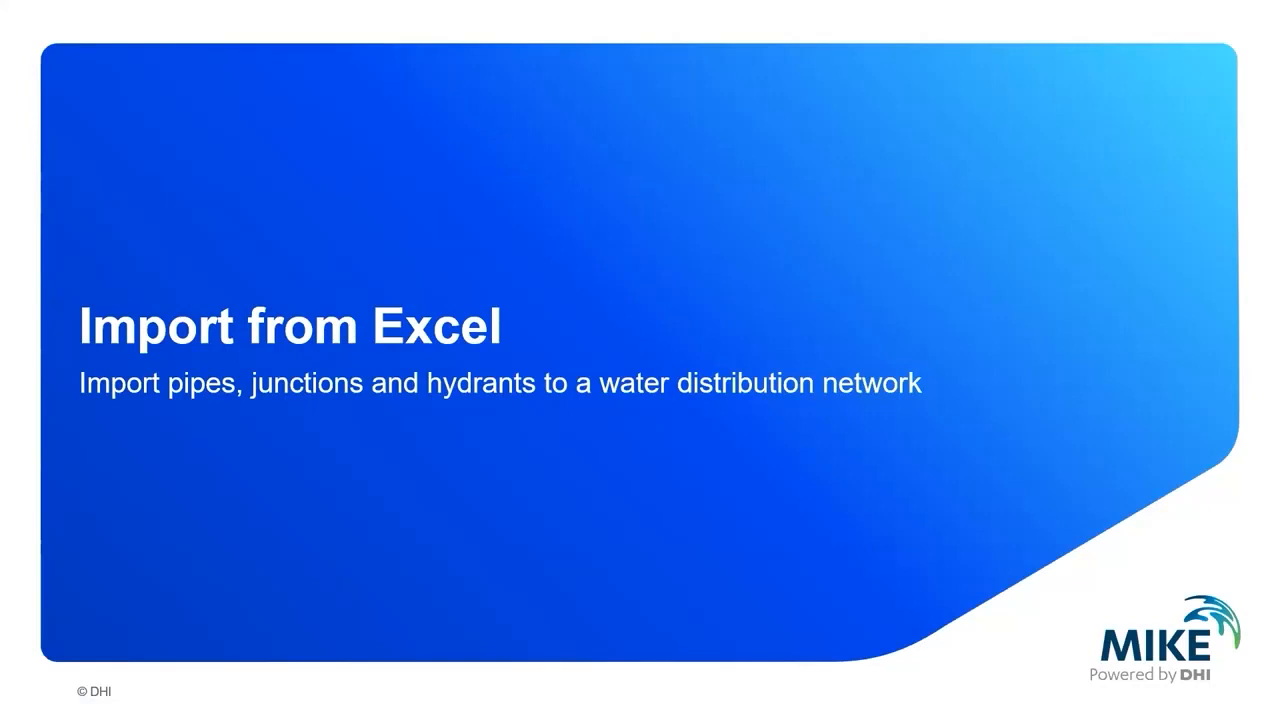
key(alt+Tab)
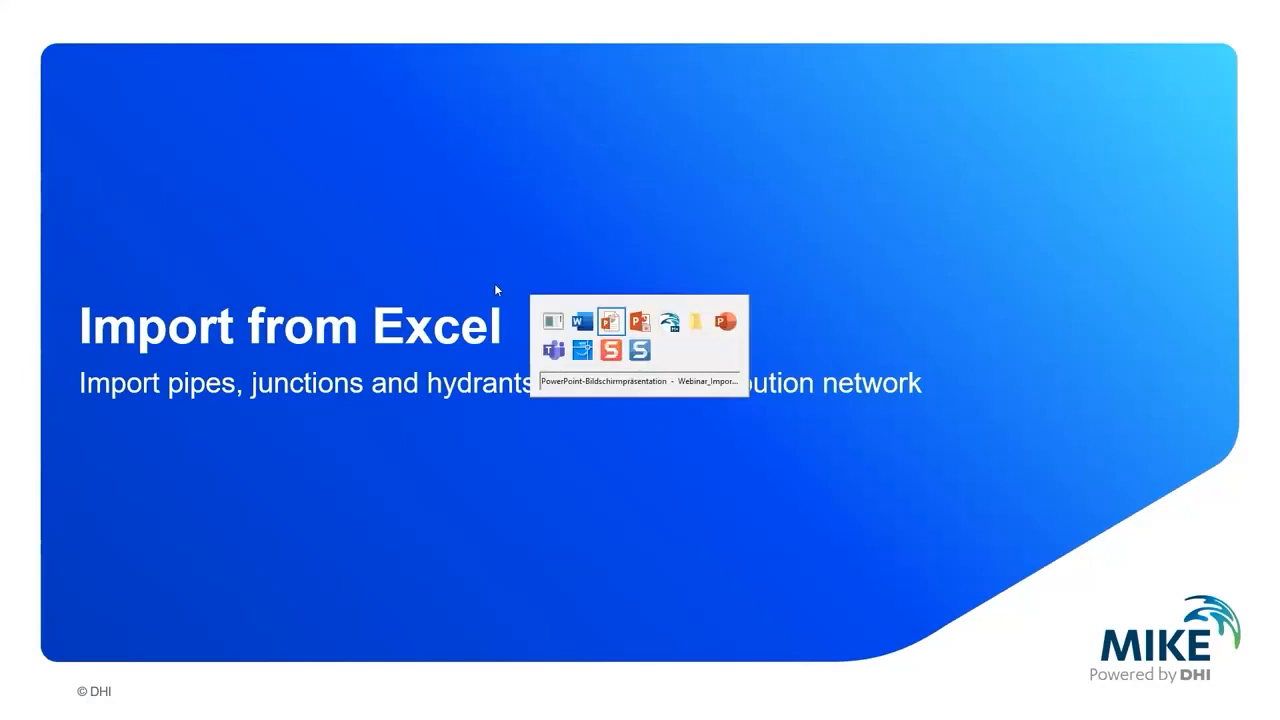
key(alt+Tab)
key(alt+Tab)
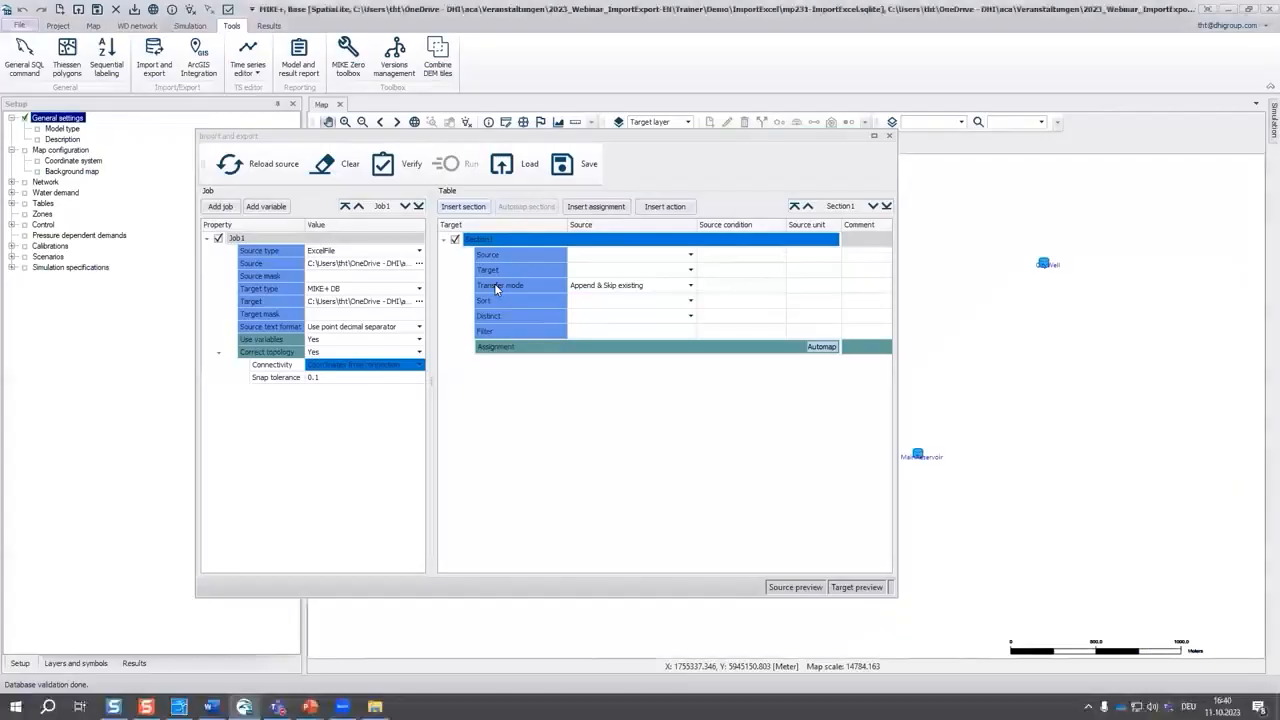
click(521, 239)
text(Import Pipes)
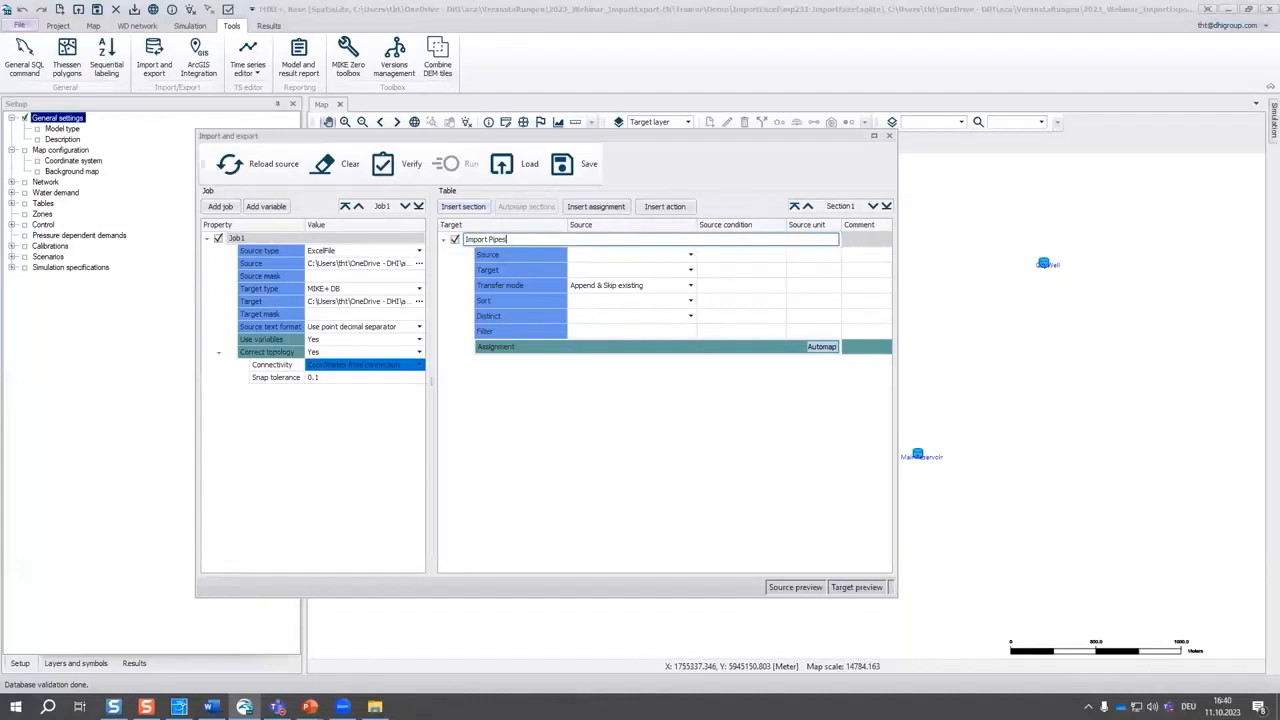
Step: Set the Import Pipes section's source to the myPipes table and its target to mw_Pipe
click(690, 255)
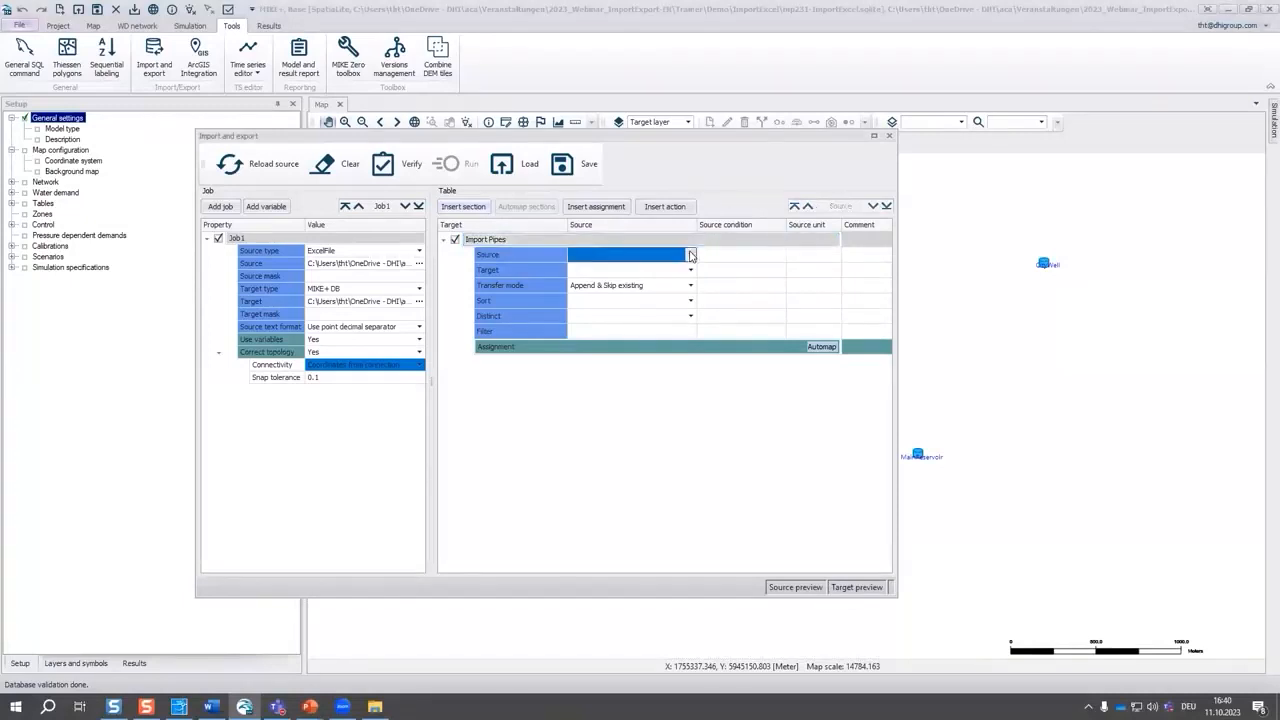
click(690, 255)
click(658, 290)
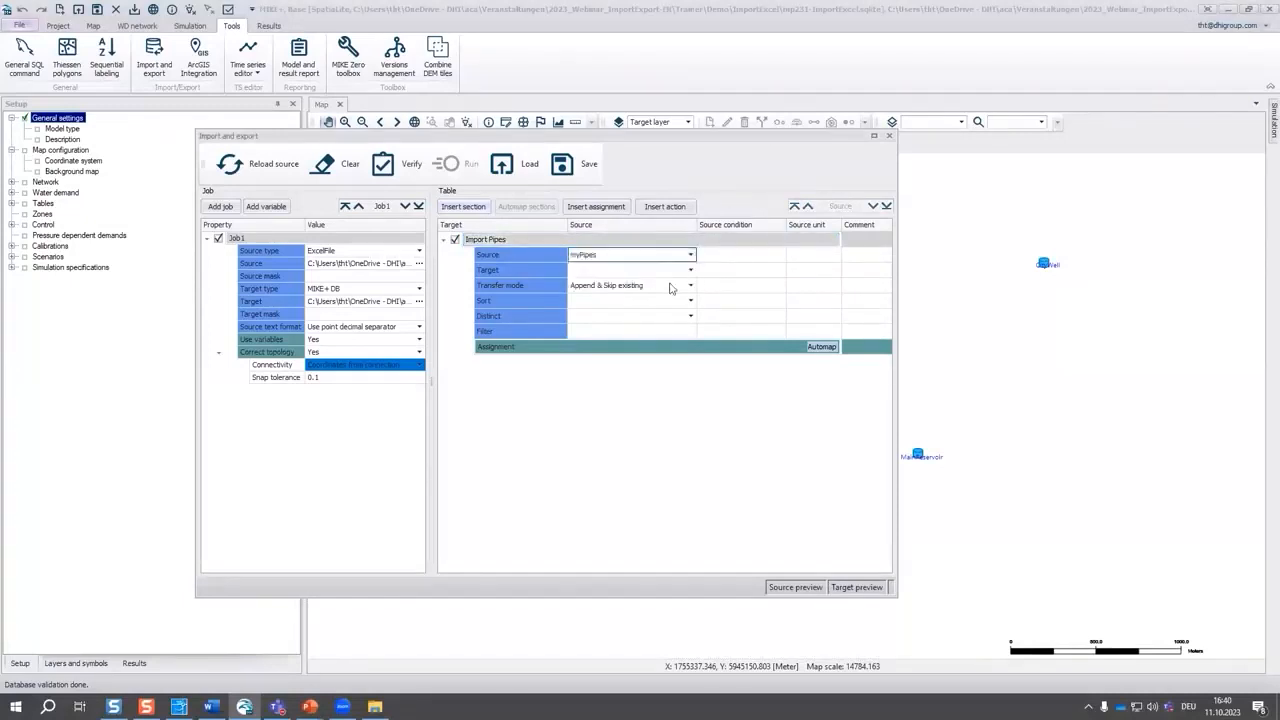
click(688, 272)
click(690, 270)
text(mw_Pipe)
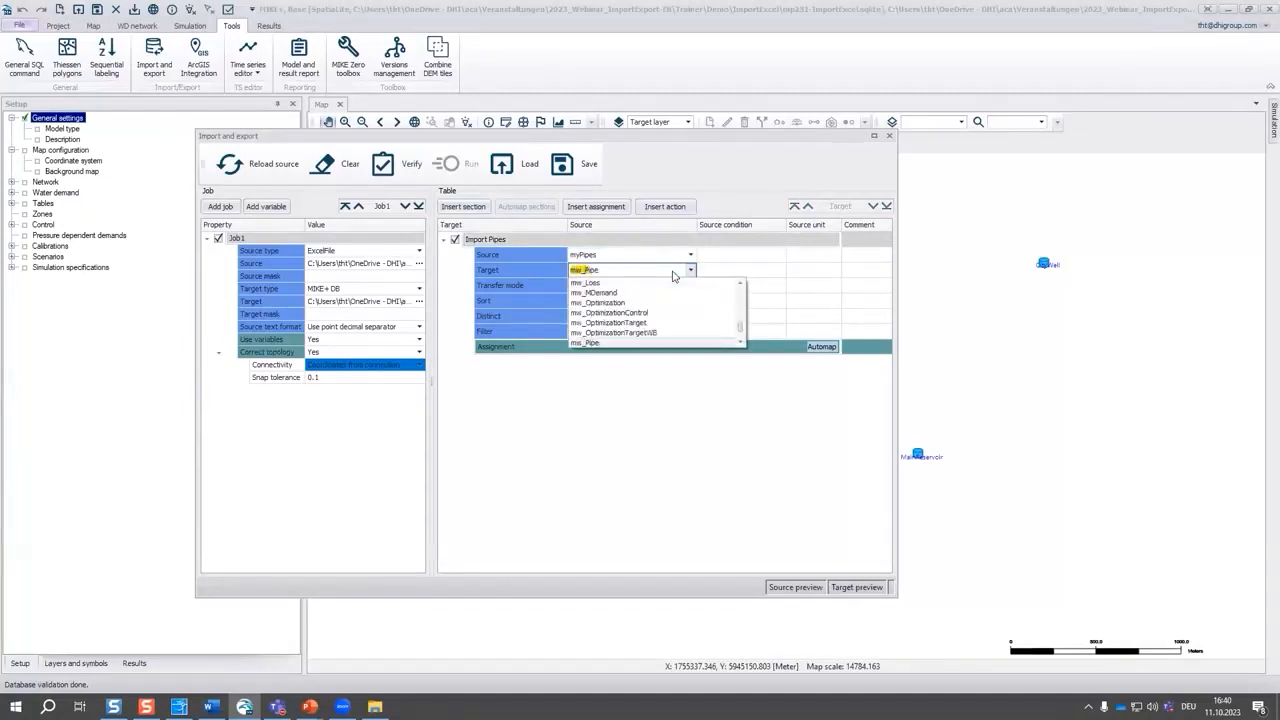
key(Return)
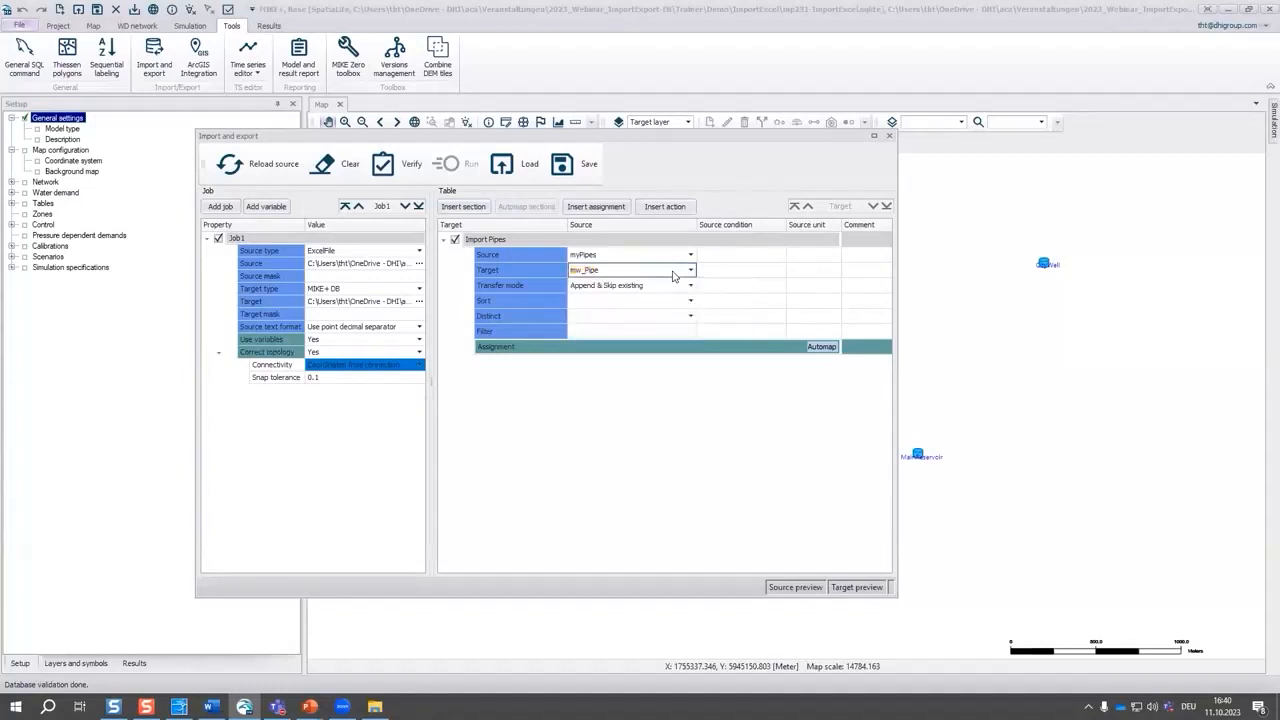
Step: Set the Import Pipes transfer mode to Overwrite and automap the section's attribute assignments
click(690, 286)
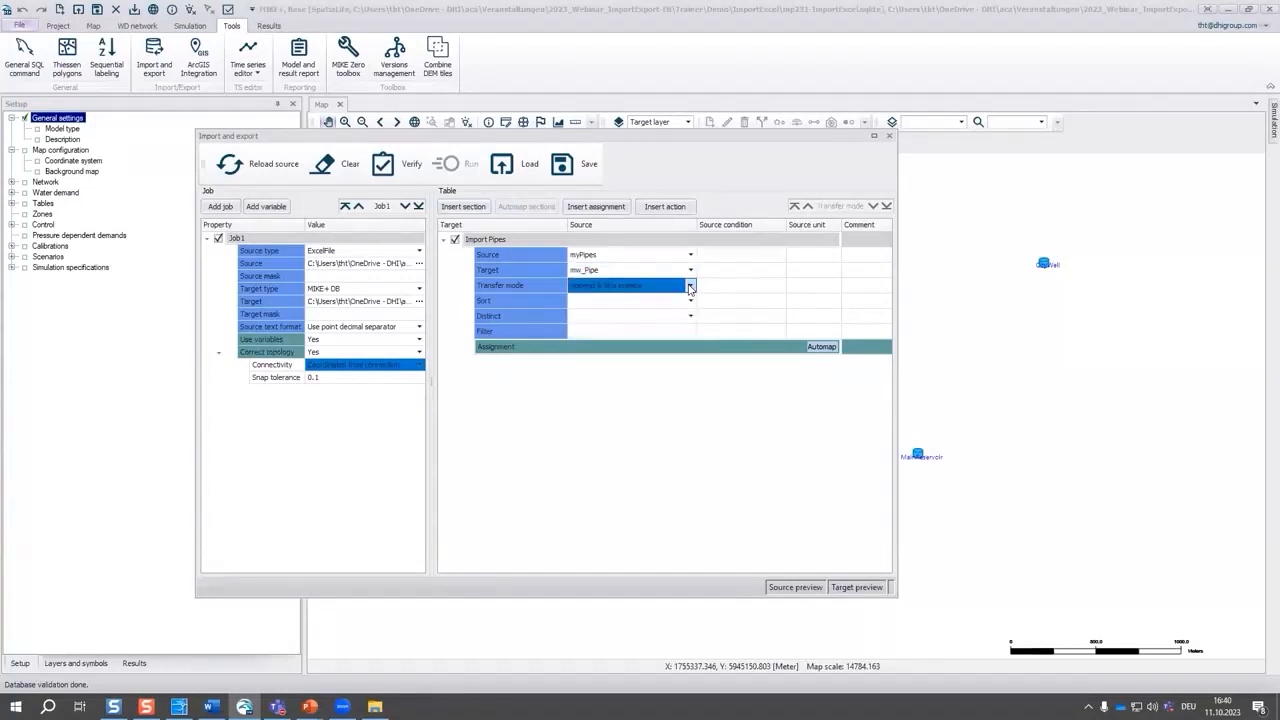
click(641, 347)
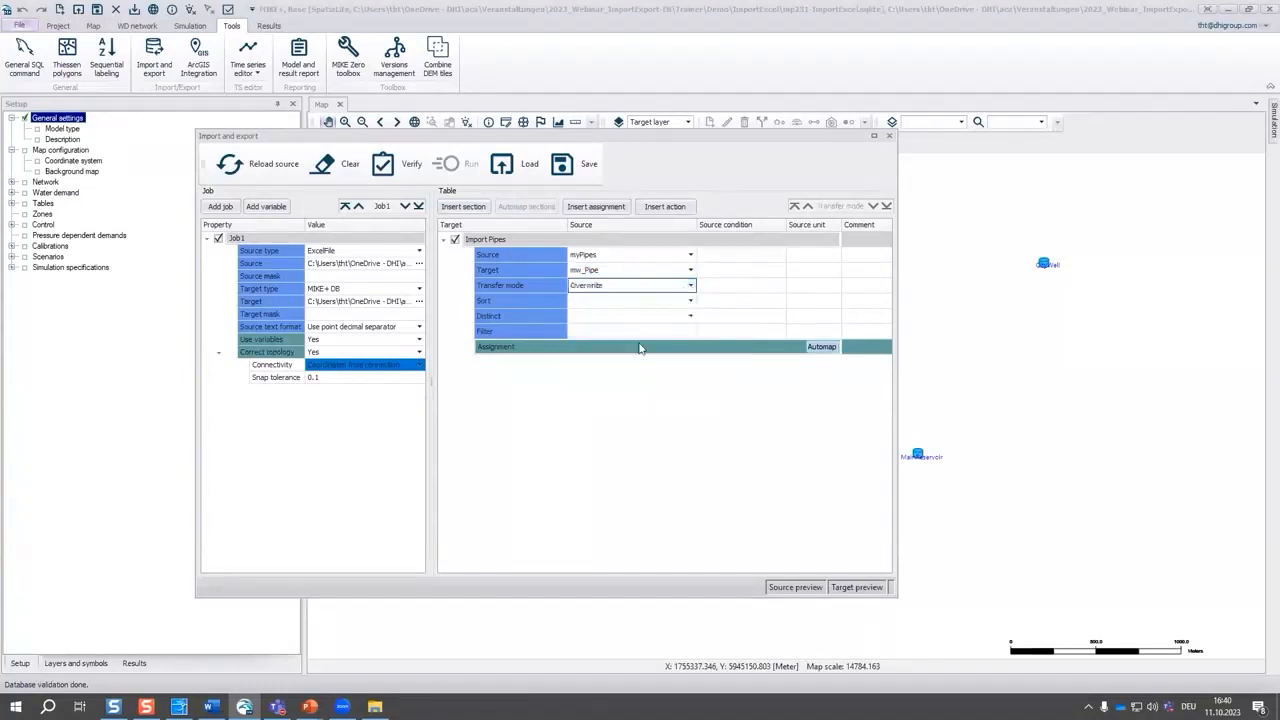
click(821, 347)
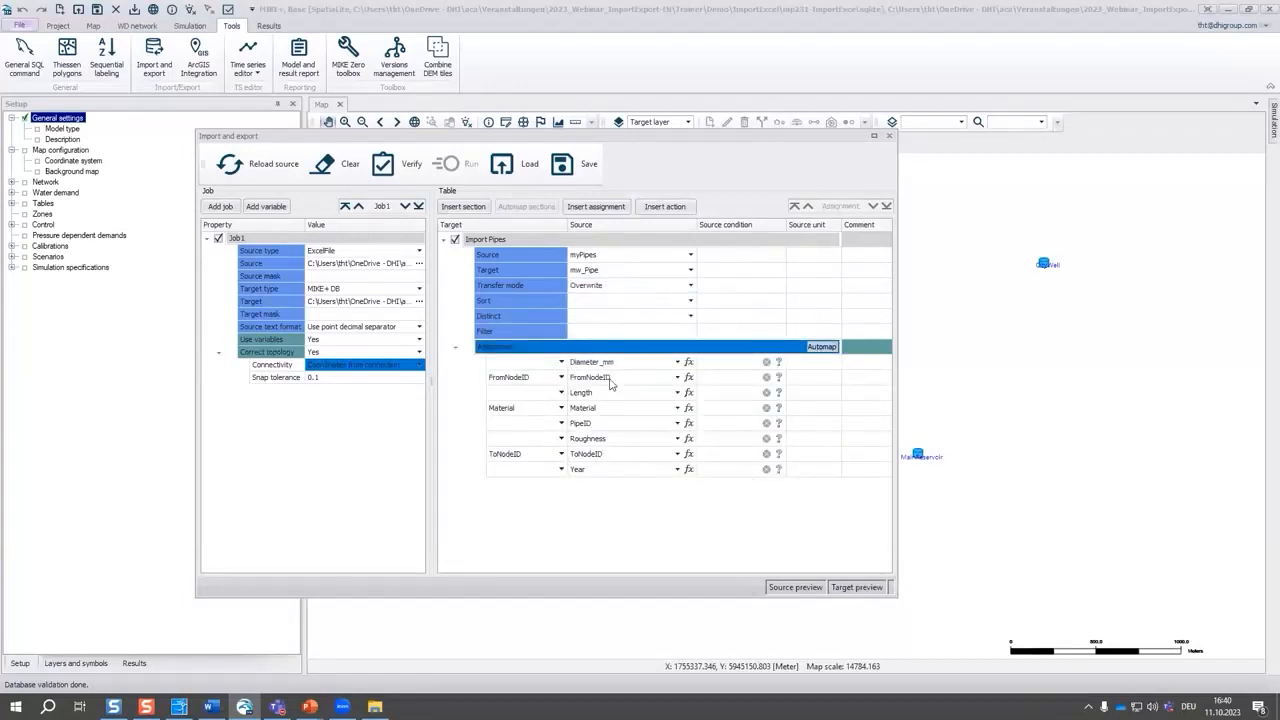
Step: Assign the Diameter_mm source column to the target attribute Diameter
click(560, 364)
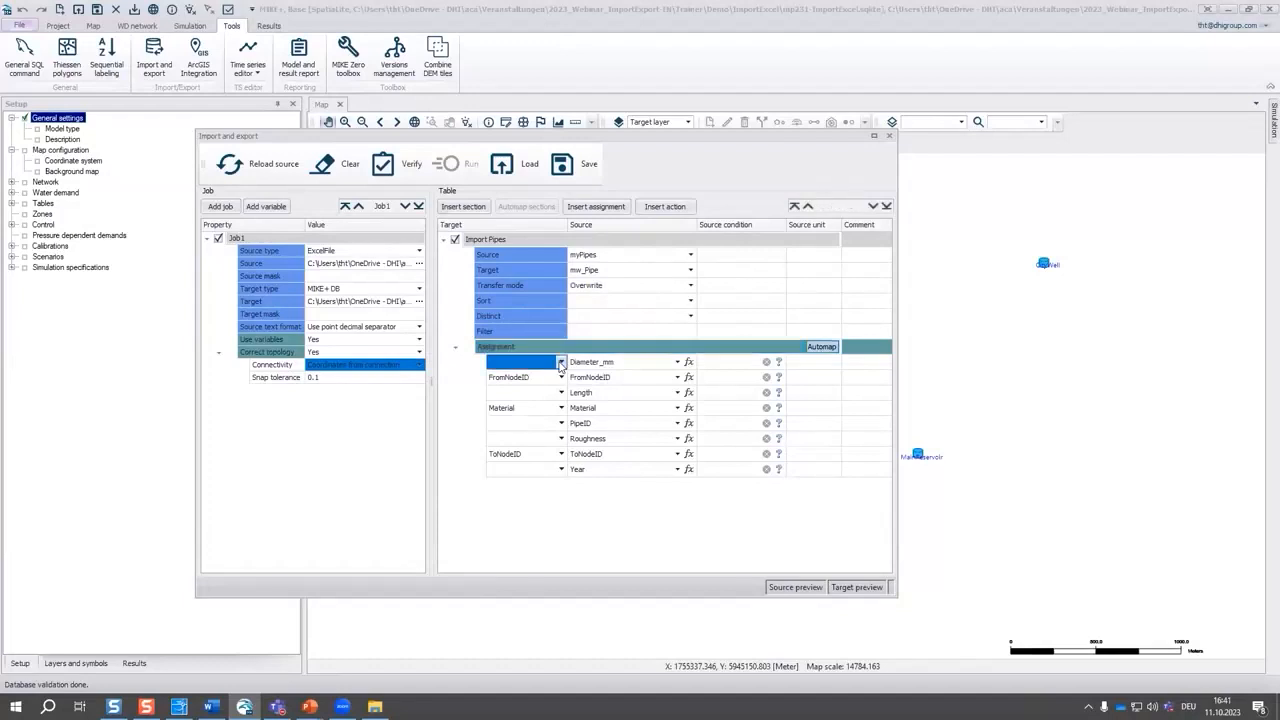
click(560, 364)
click(524, 366)
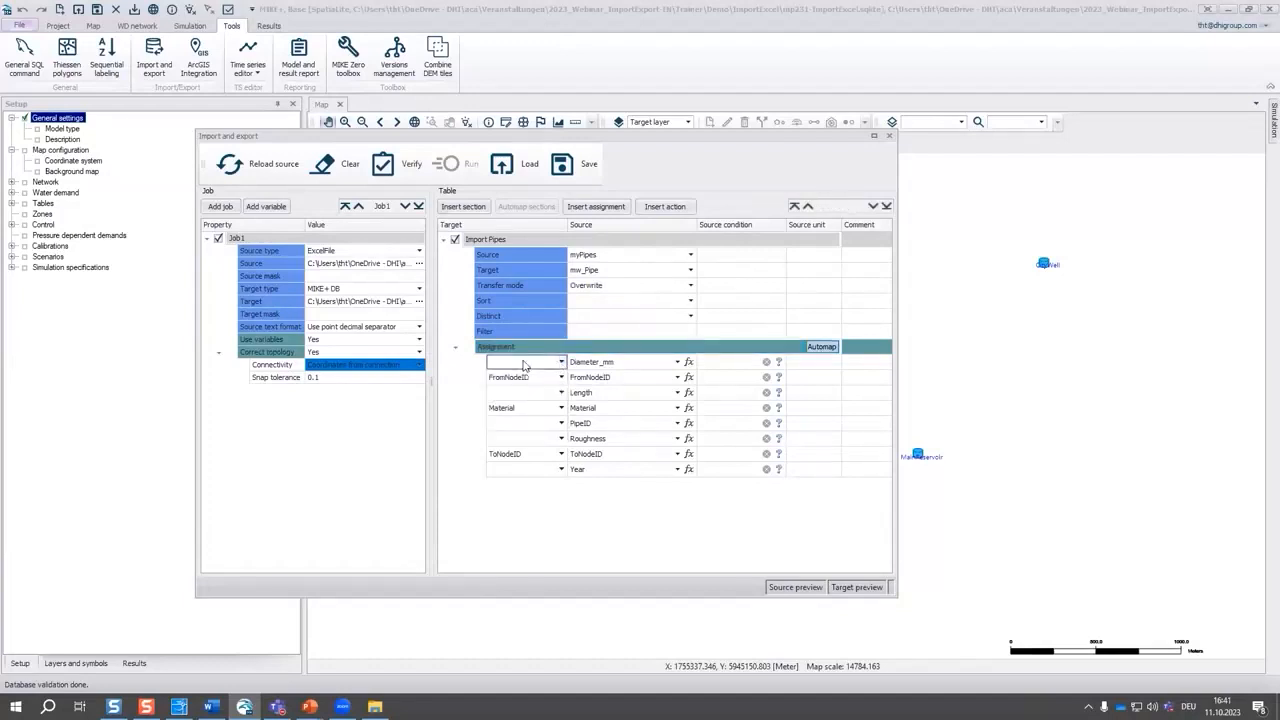
click(524, 366)
click(530, 383)
click(824, 379)
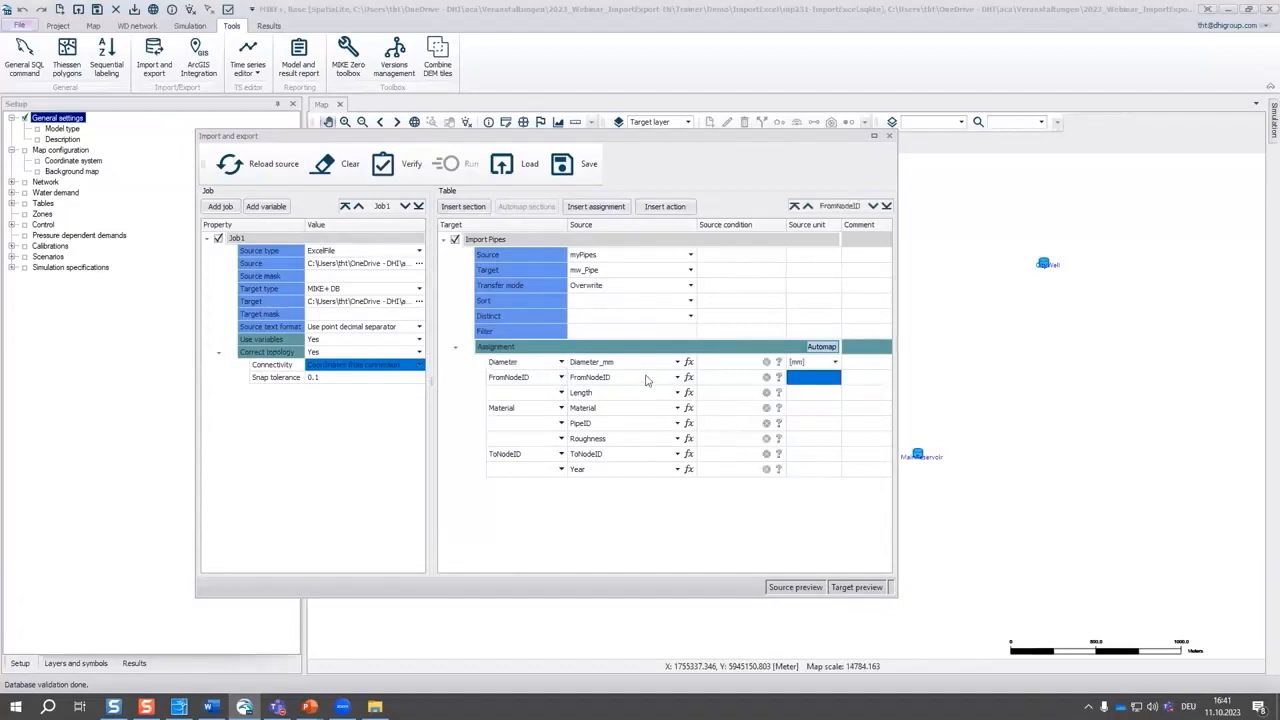
Step: Assign the Length source column to the target attribute L and PipeID to MUID
click(562, 394)
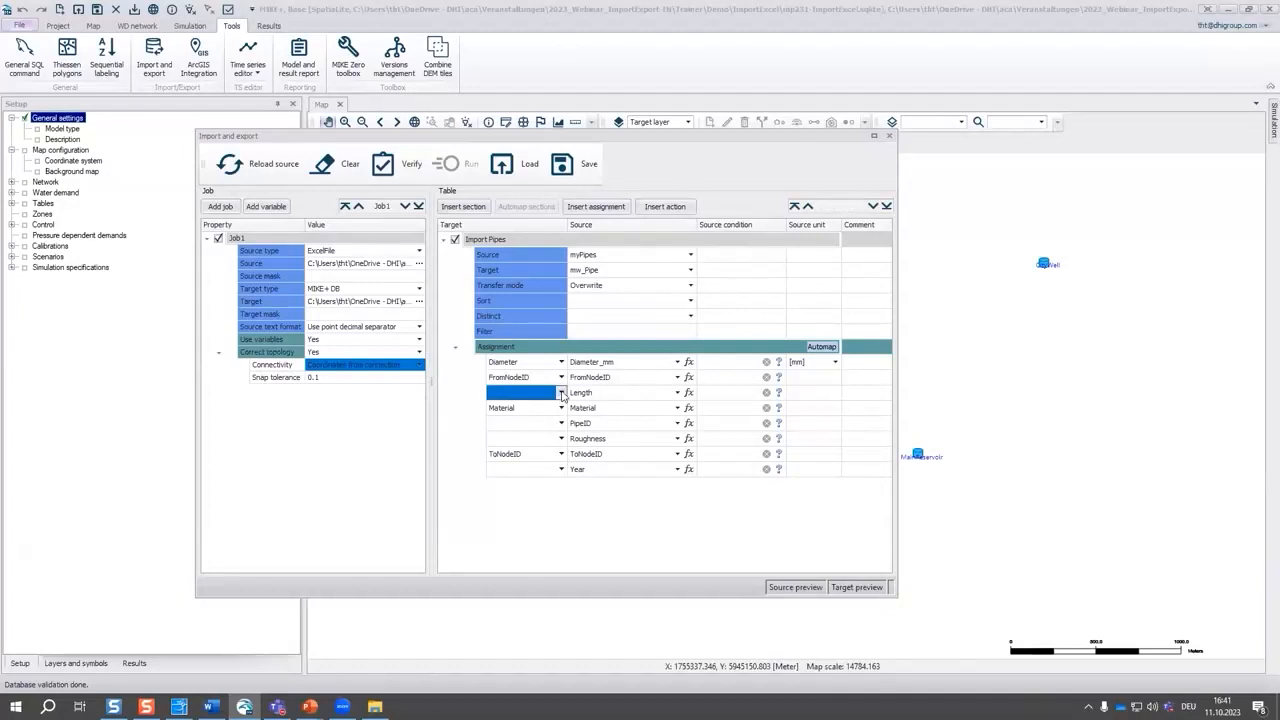
click(527, 393)
text(l)
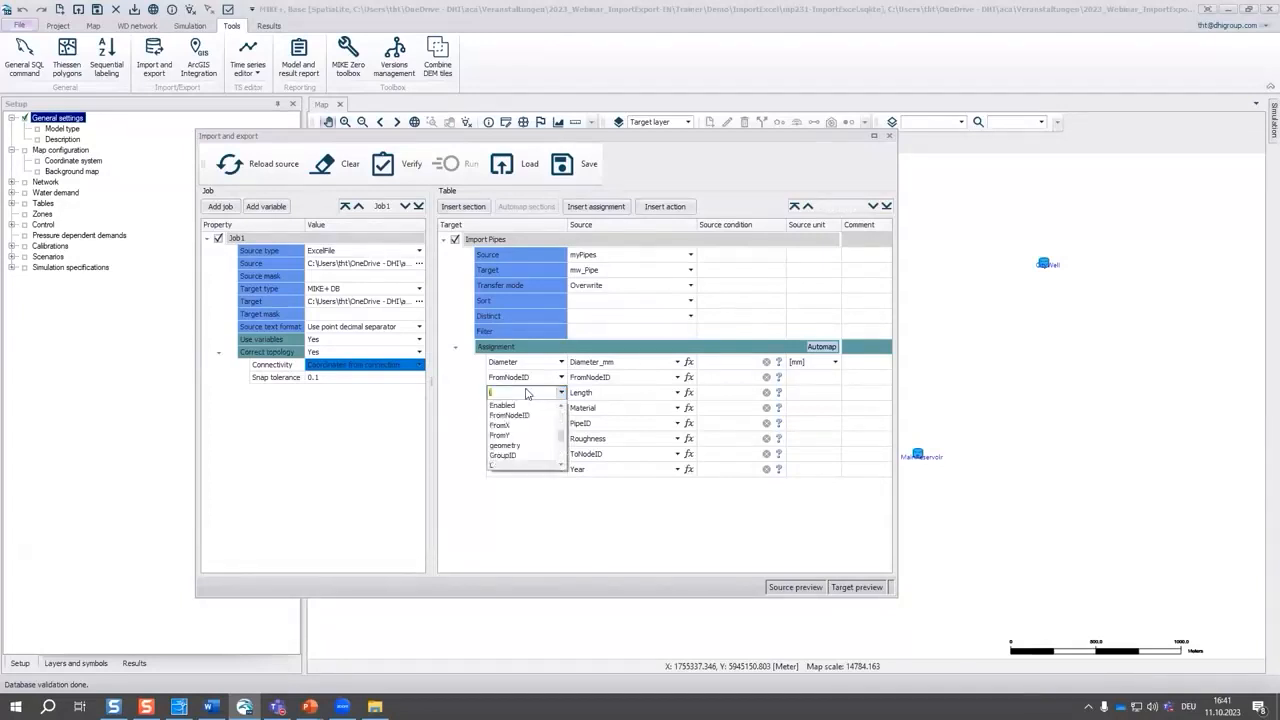
key(Return)
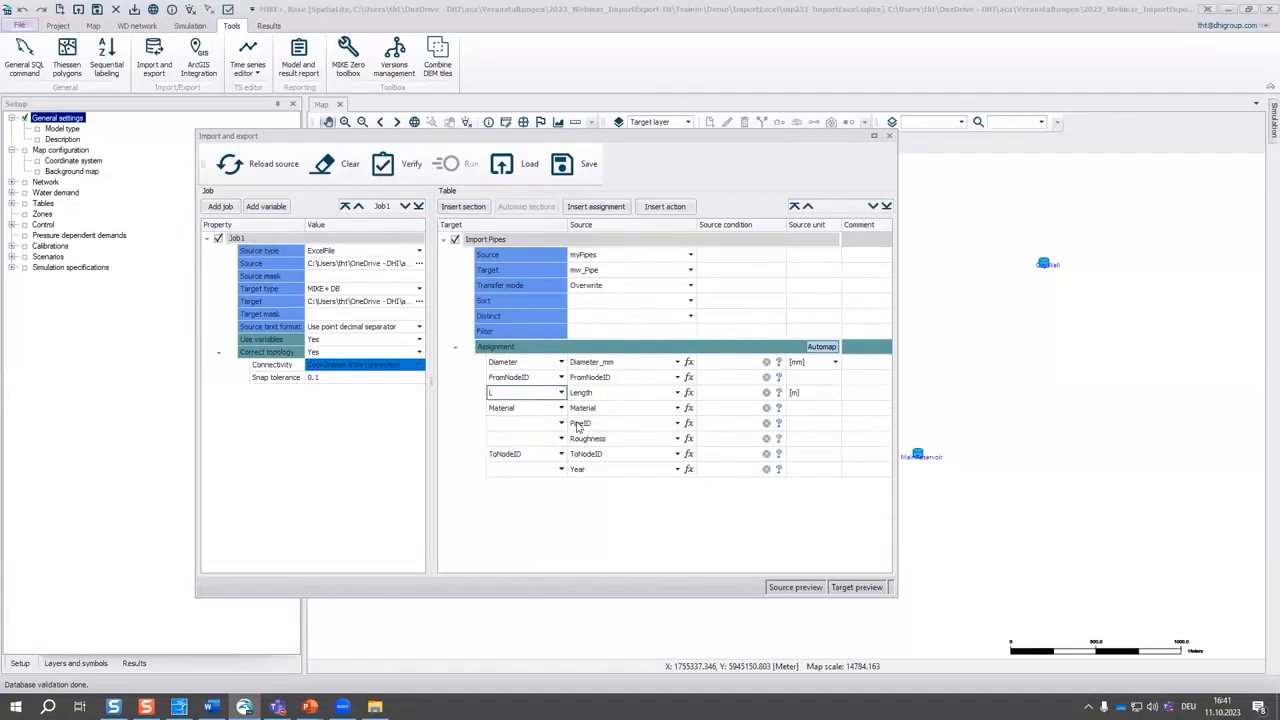
click(560, 424)
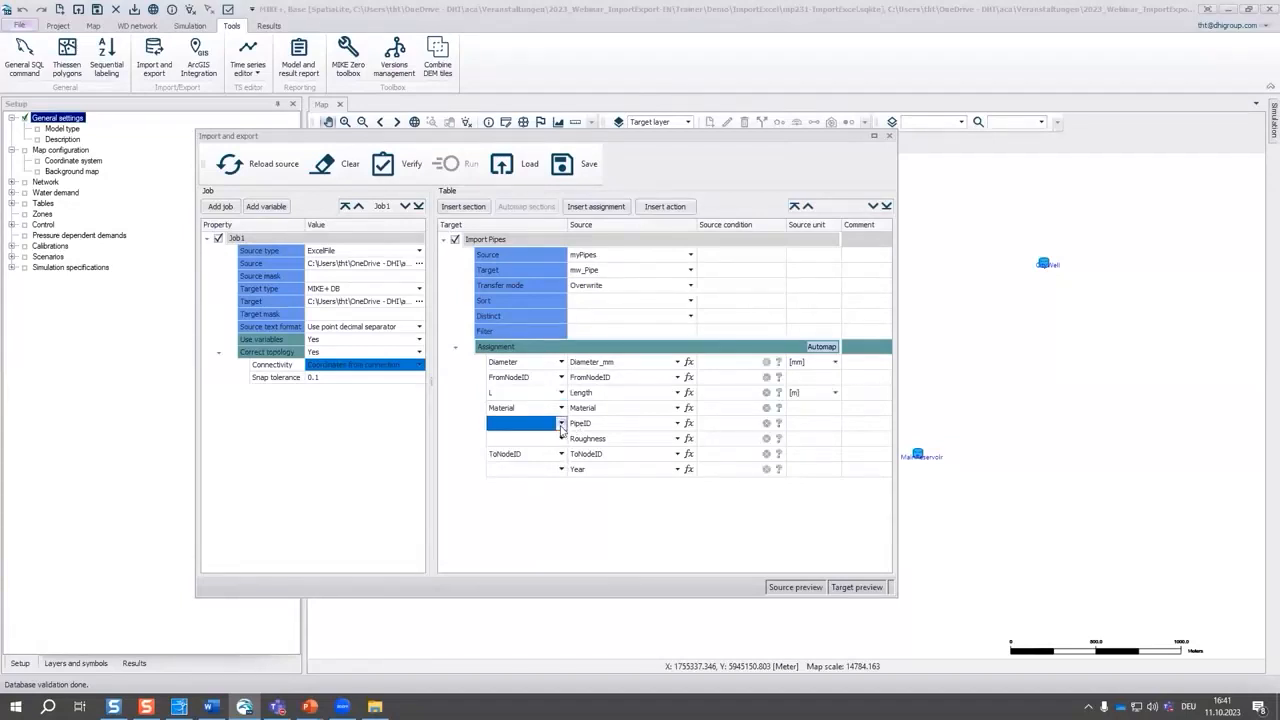
text(MUID)
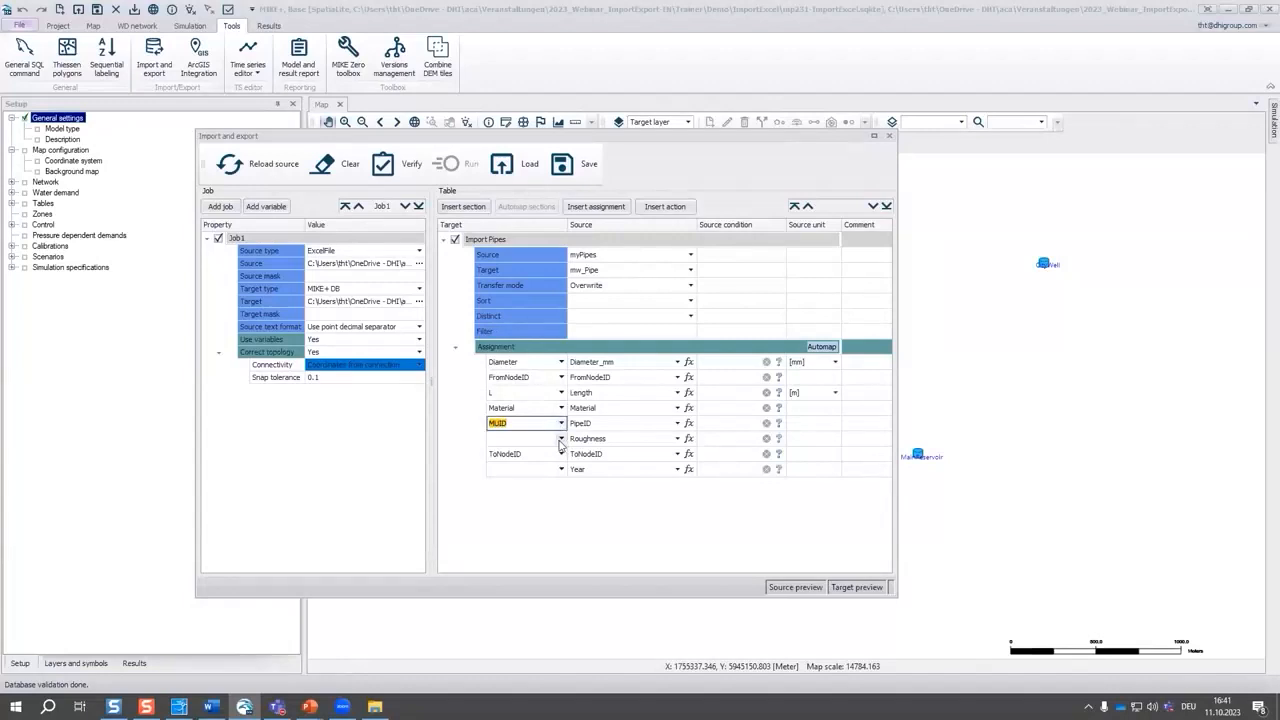
Step: Assign the Roughness source column to the target attribute RCoeff and Year to CDate
click(560, 442)
click(561, 439)
text(RCoeff)
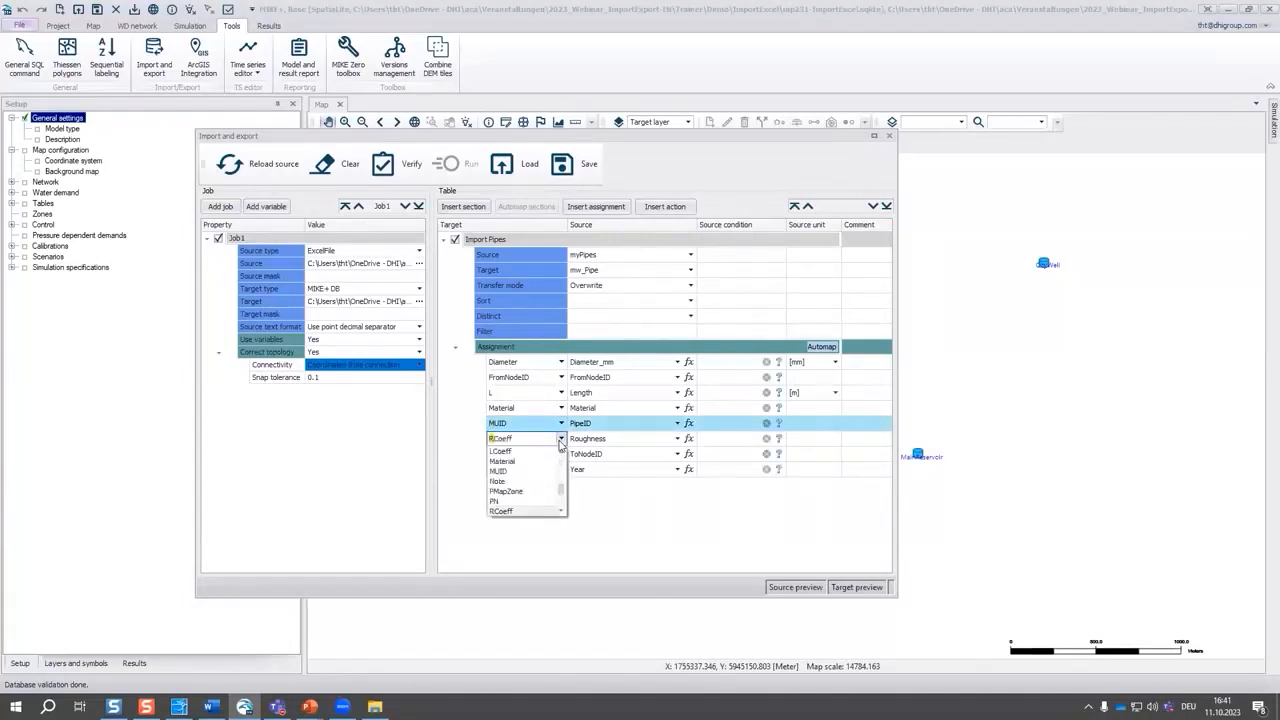
click(527, 512)
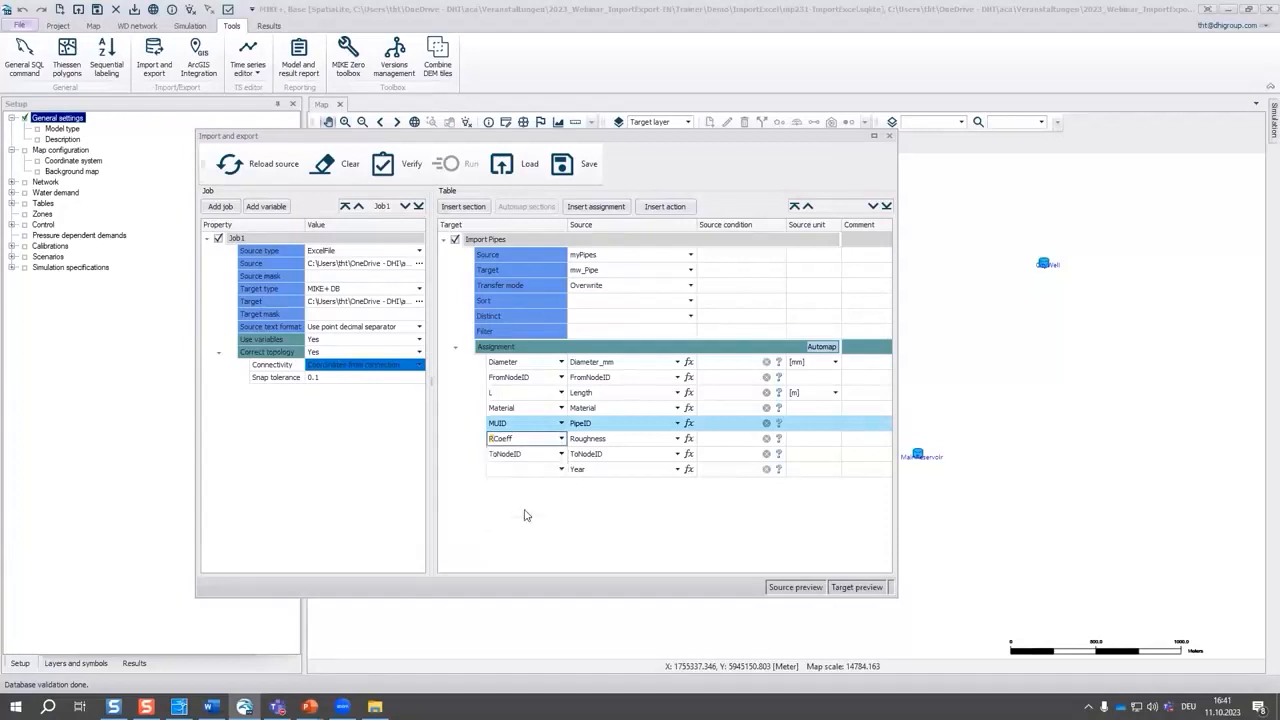
click(561, 470)
click(561, 471)
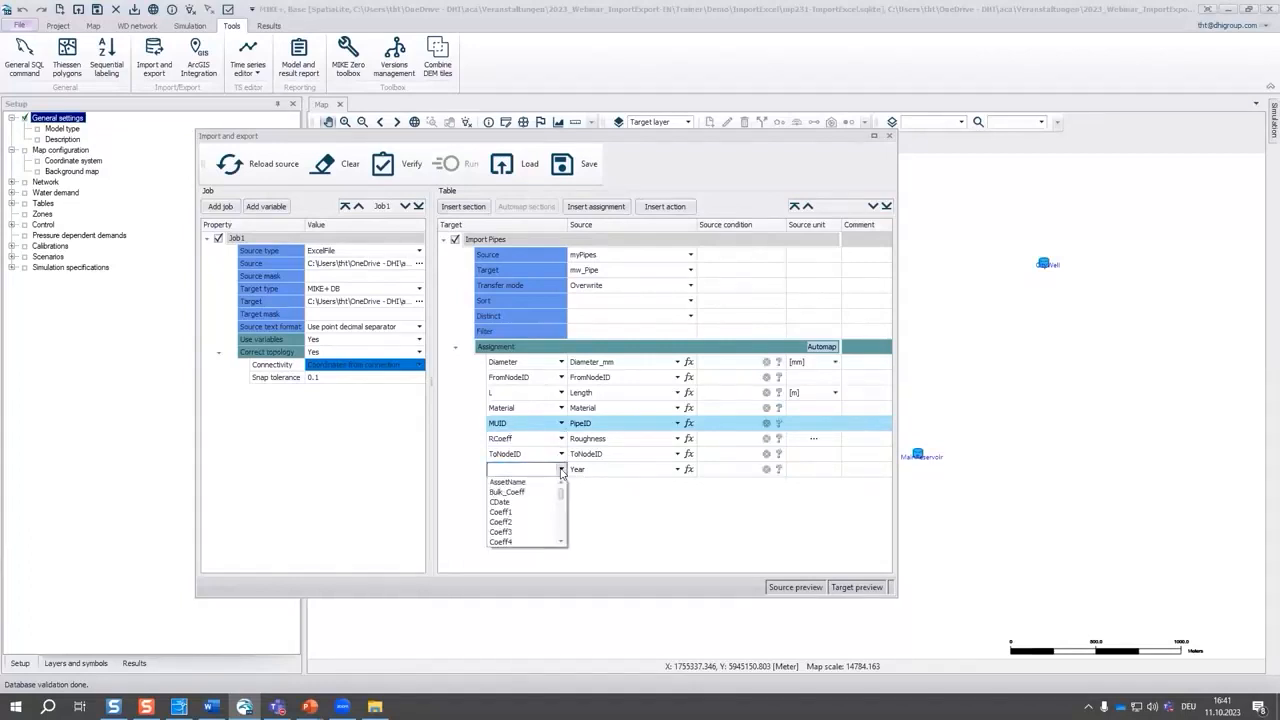
click(519, 503)
Step: Open the CDate assignment's expression editor and insert the DateTime function with the Year variable as its first argument
click(690, 472)
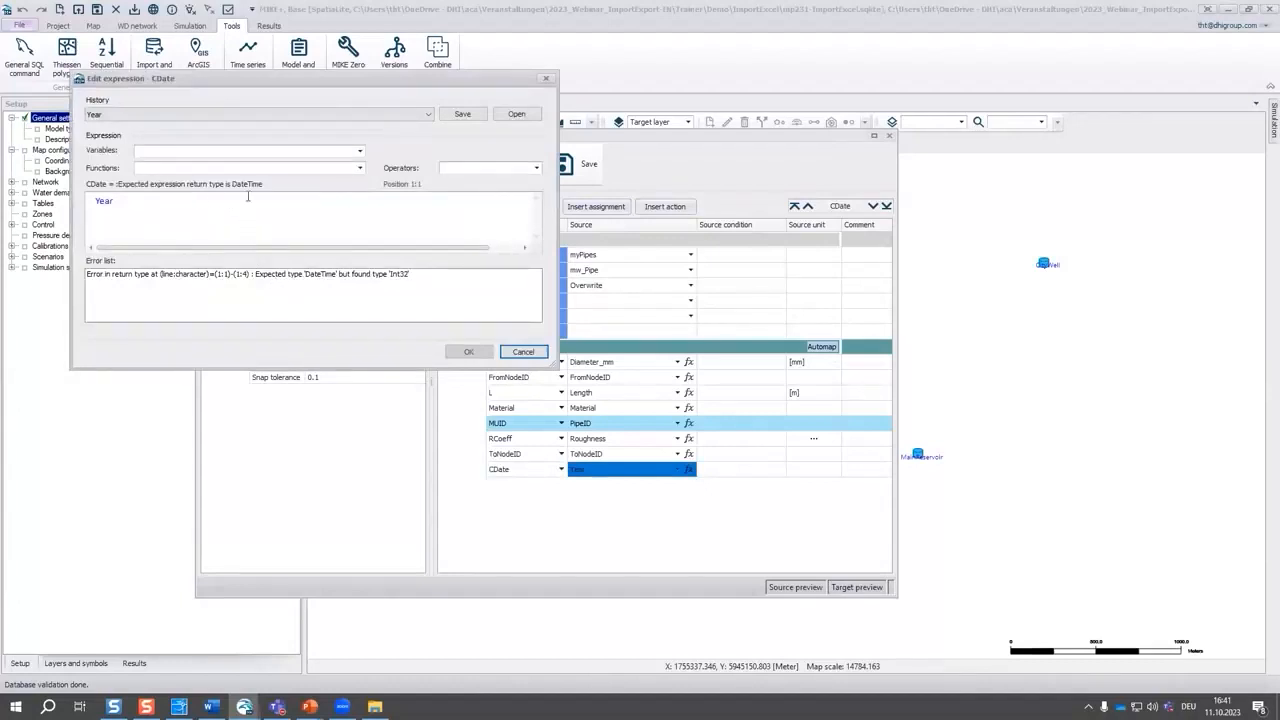
click(172, 198)
click(359, 168)
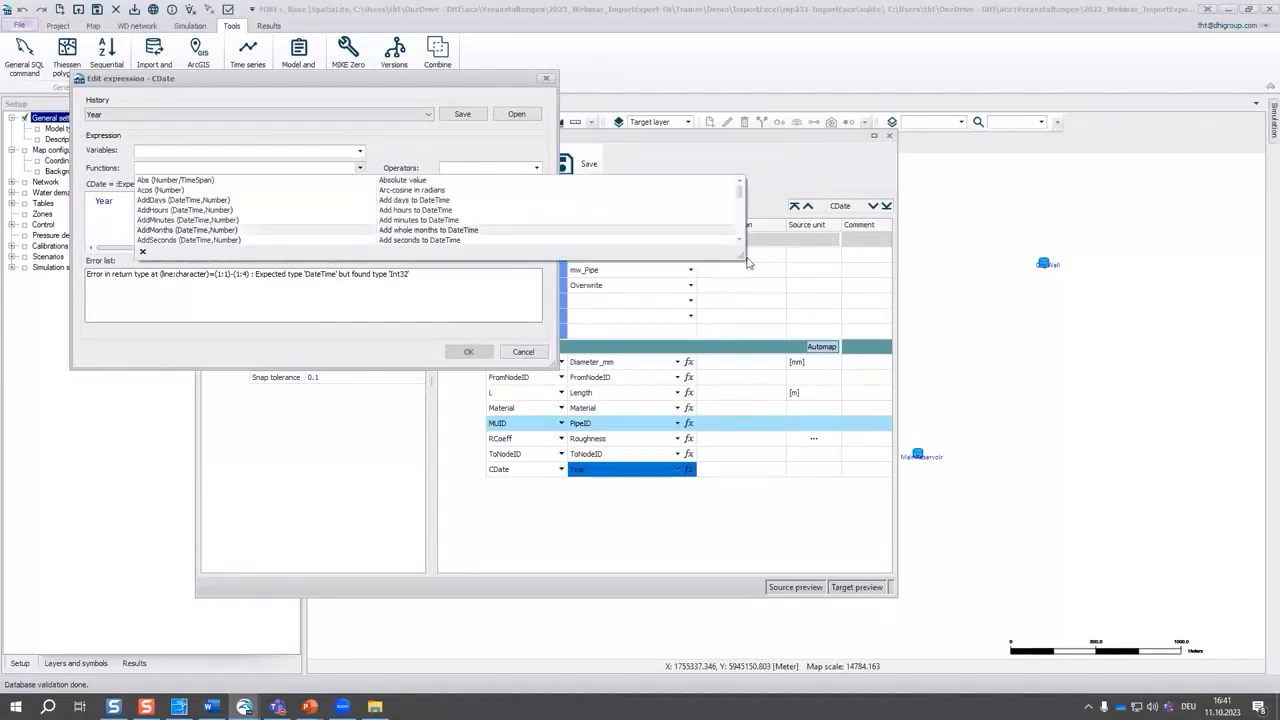
drag(742, 245, 1050, 618)
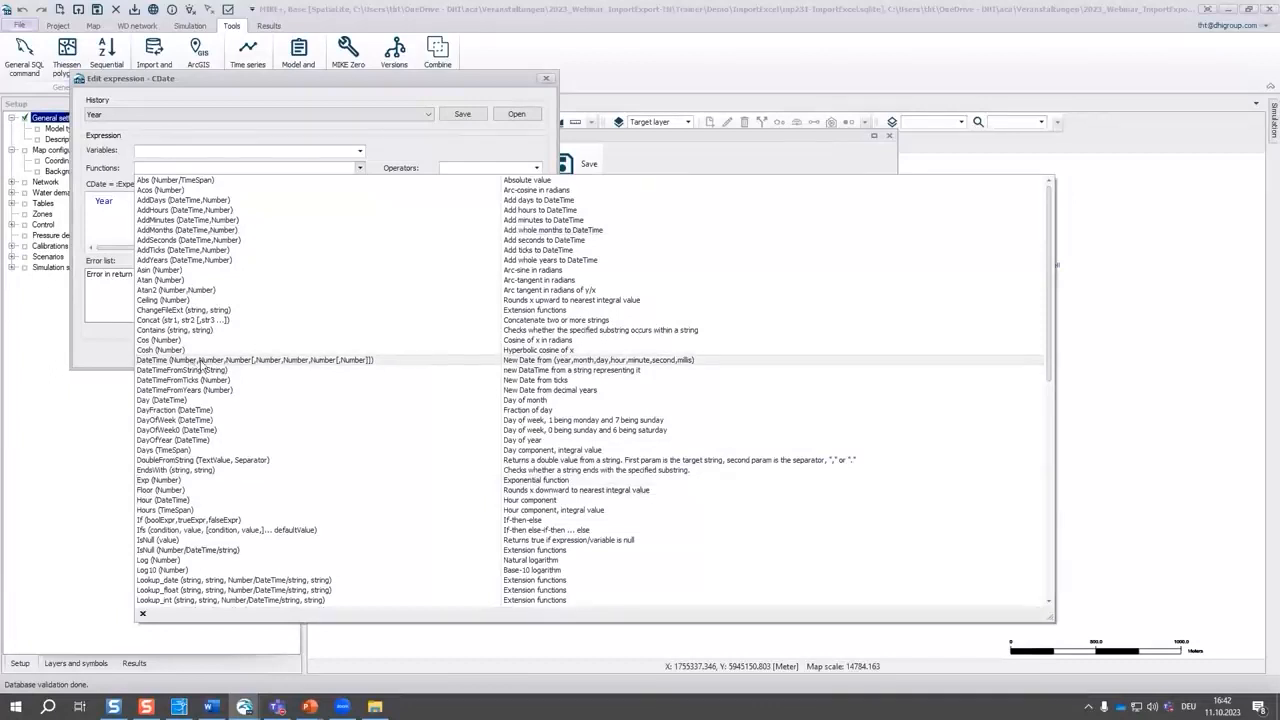
click(664, 364)
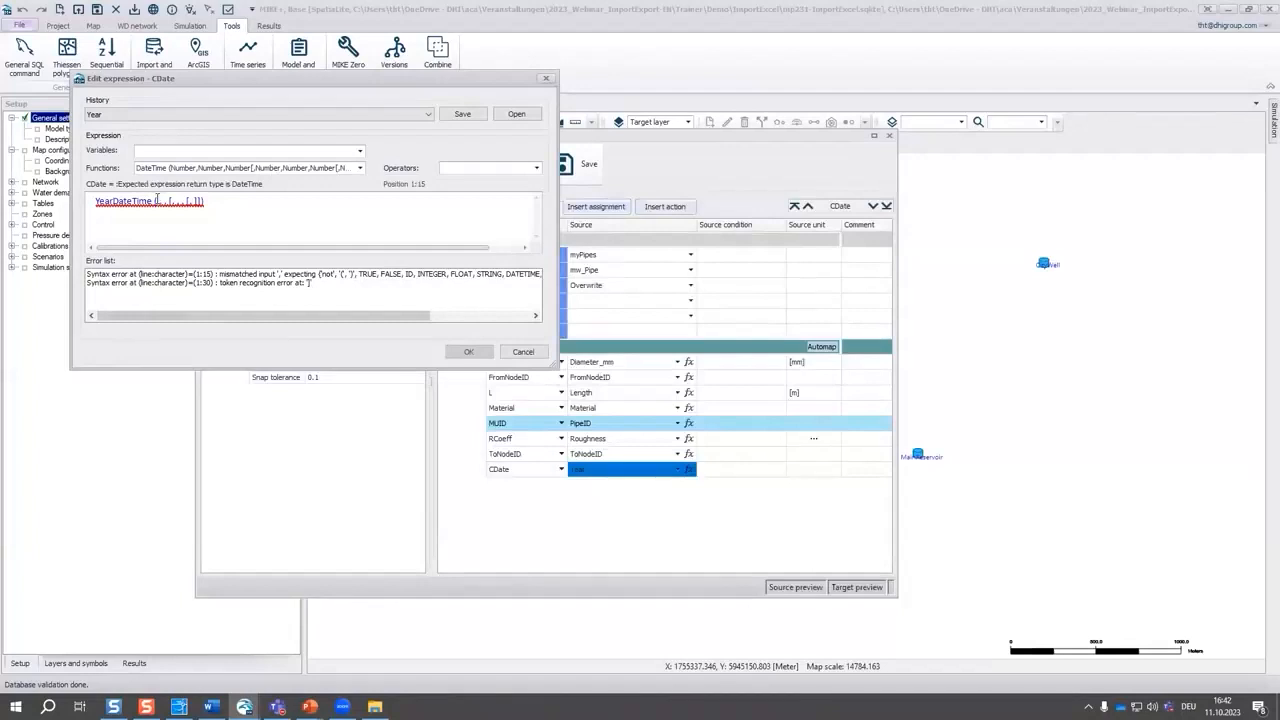
click(360, 151)
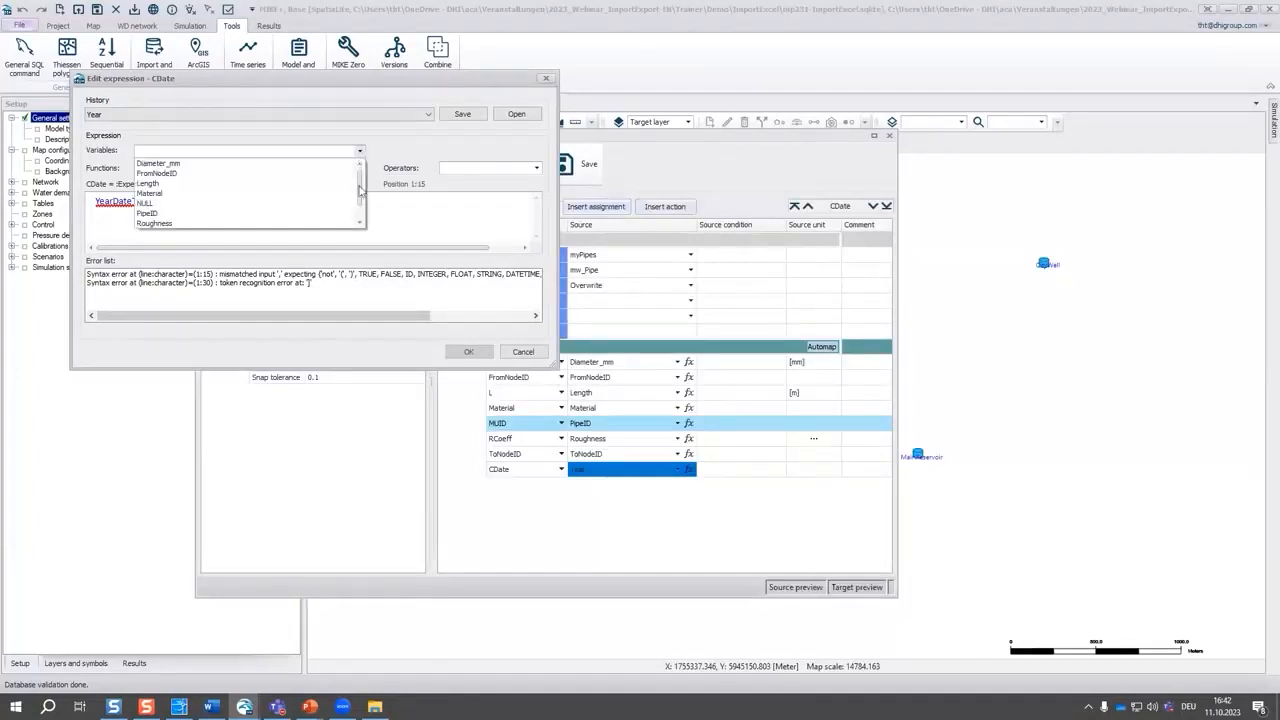
scroll(360, 220, down, 1)
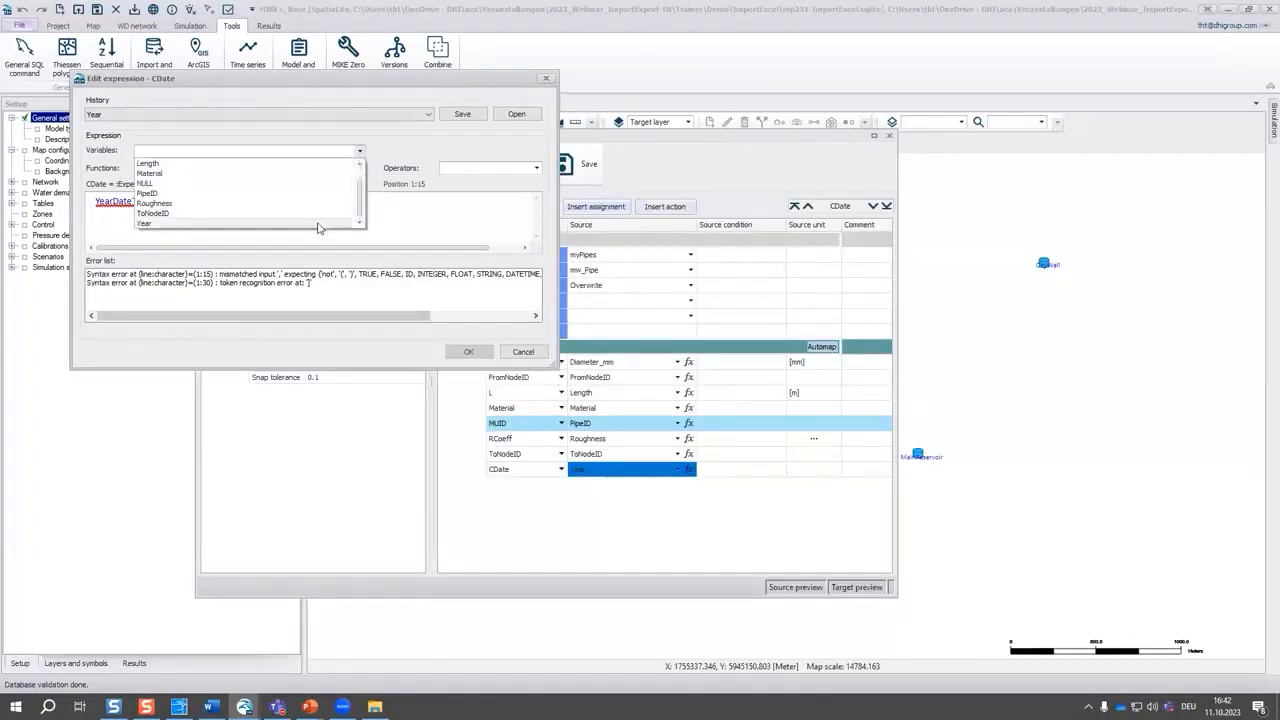
click(318, 223)
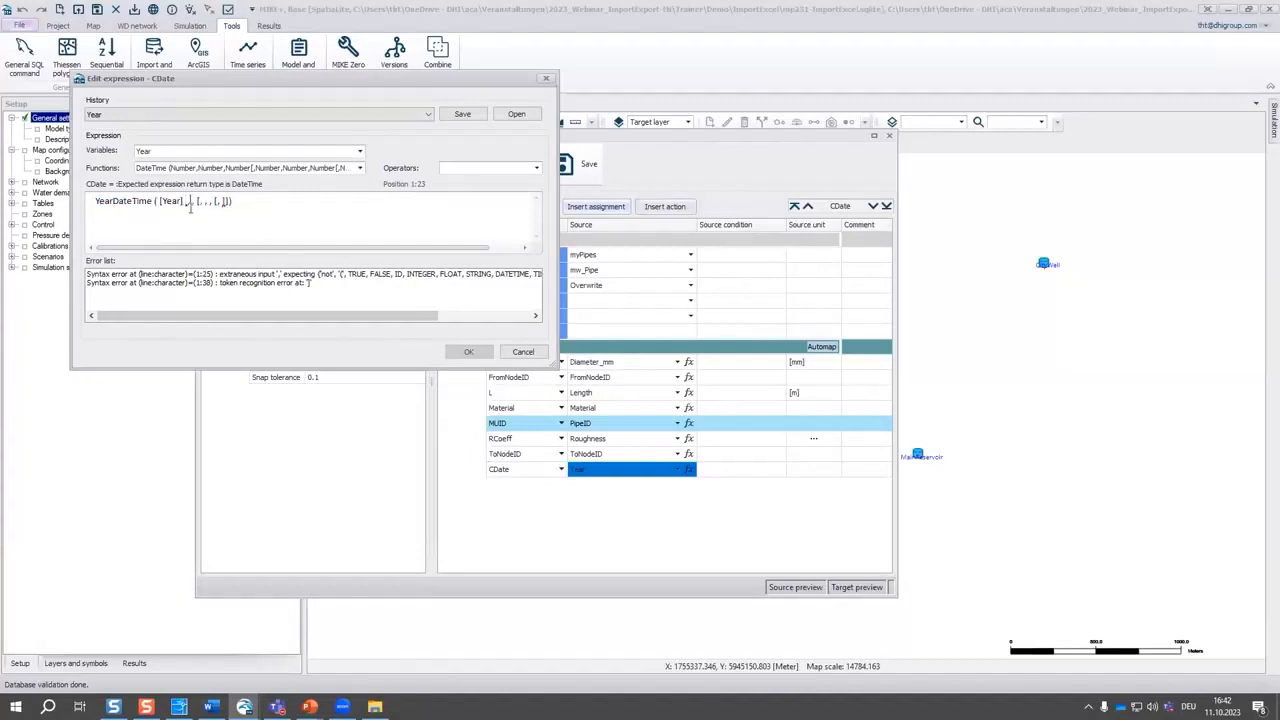
Step: Complete the CDate expression as DateTime ( [Year] ,1 ,1), removing the optional arguments and the leading Year, and accept it
text(1 ,)
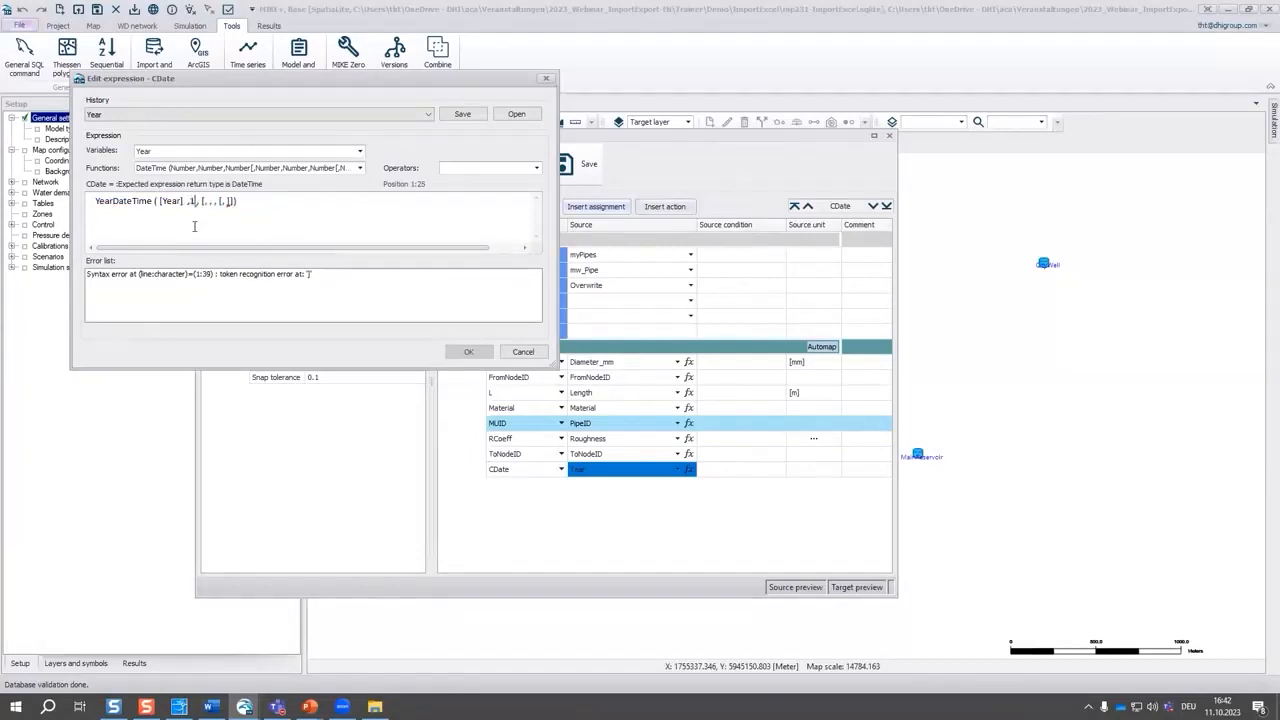
text(1)
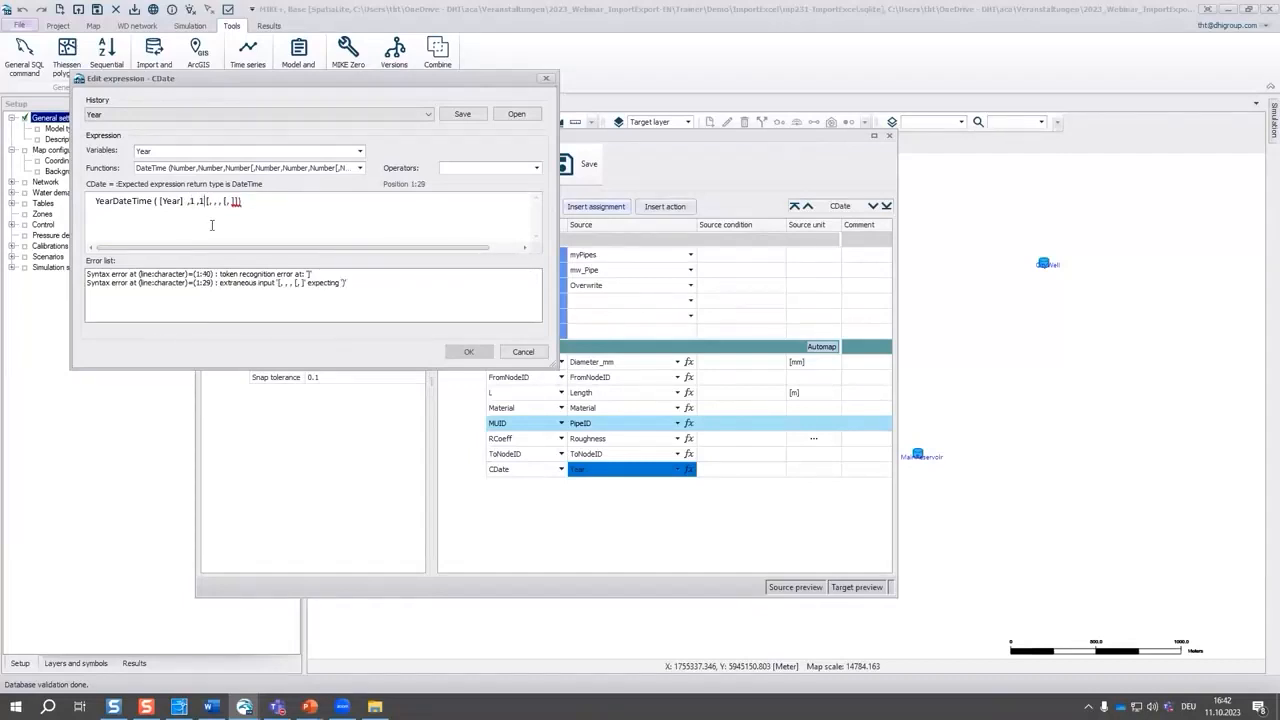
key(shift+Right)
key(shift+Right)
key(shift+Right)
key(shift+Right)
key(shift+Right)
key(shift+Right)
key(shift+Right)
key(Delete)
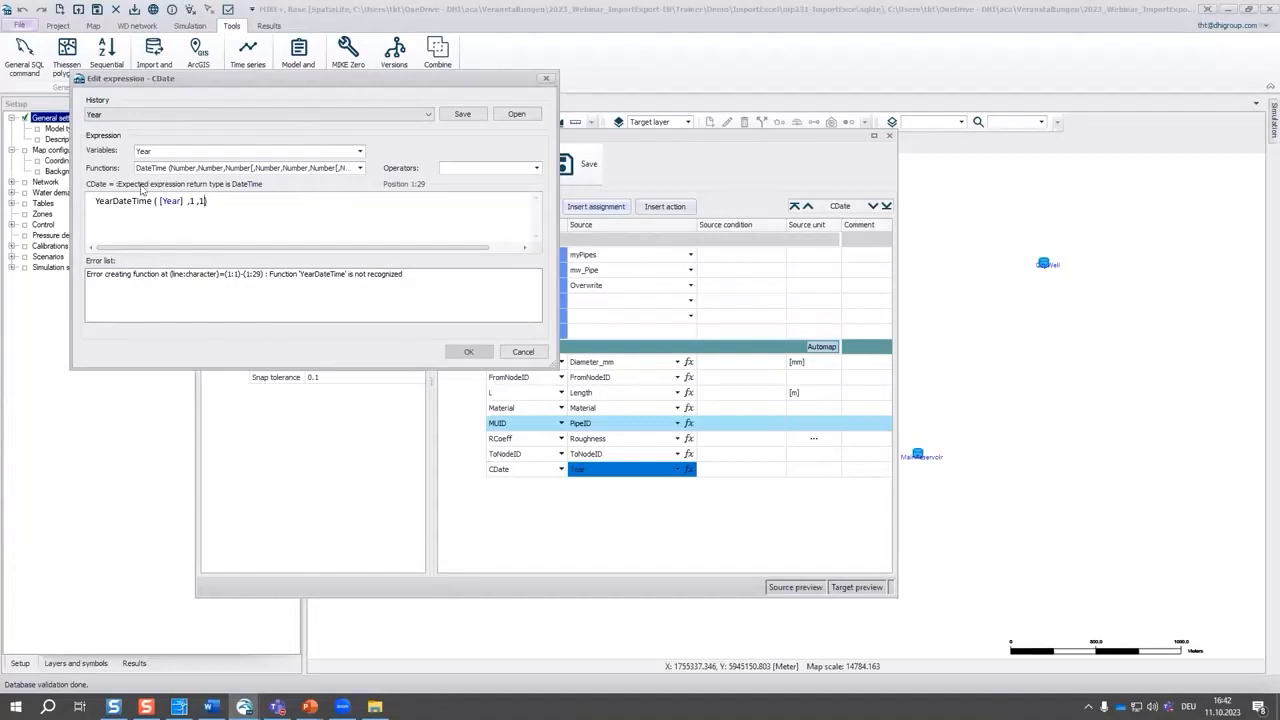
drag(114, 203, 95, 203)
key(BackSpace)
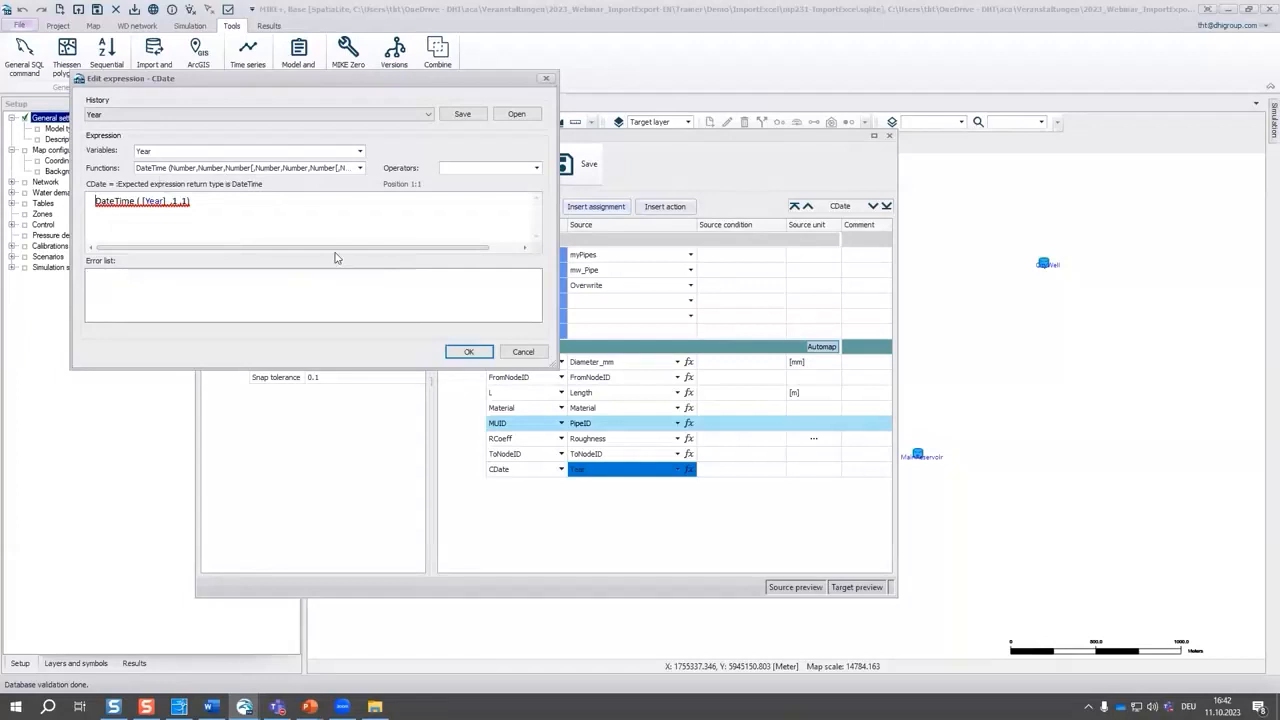
click(469, 352)
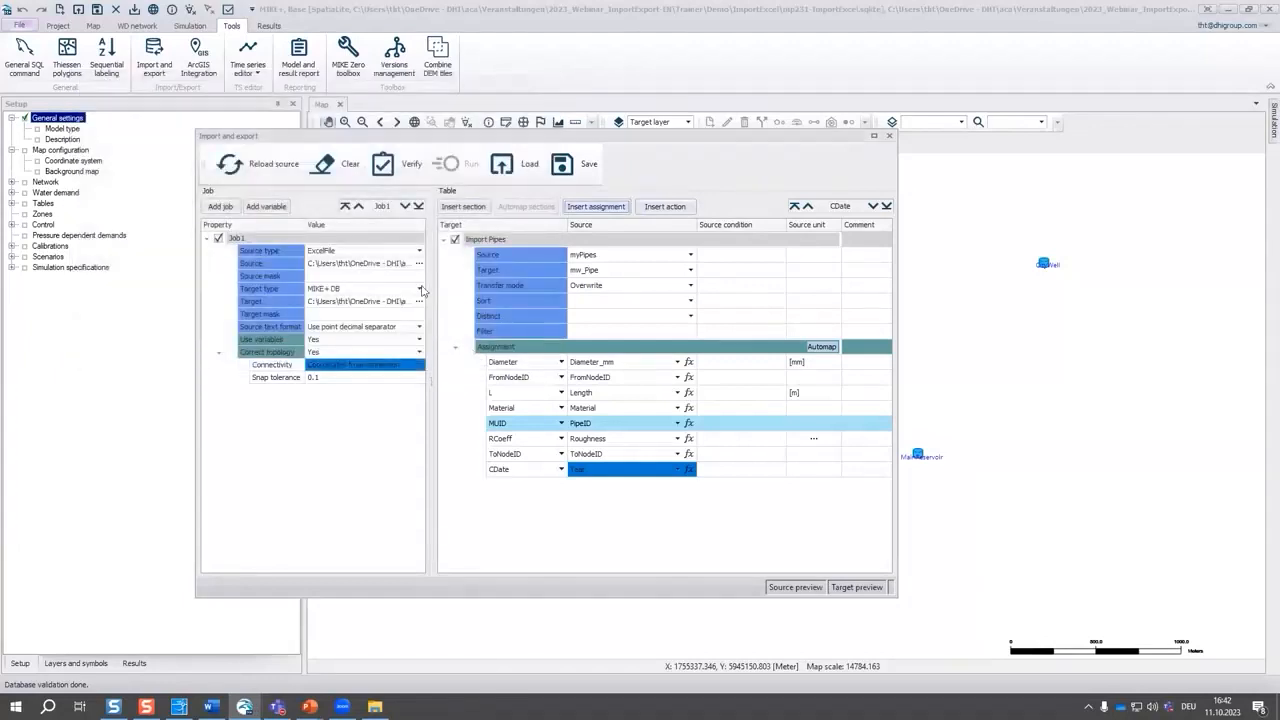
Step: Verify the import job, and read through and close its warning log
click(389, 169)
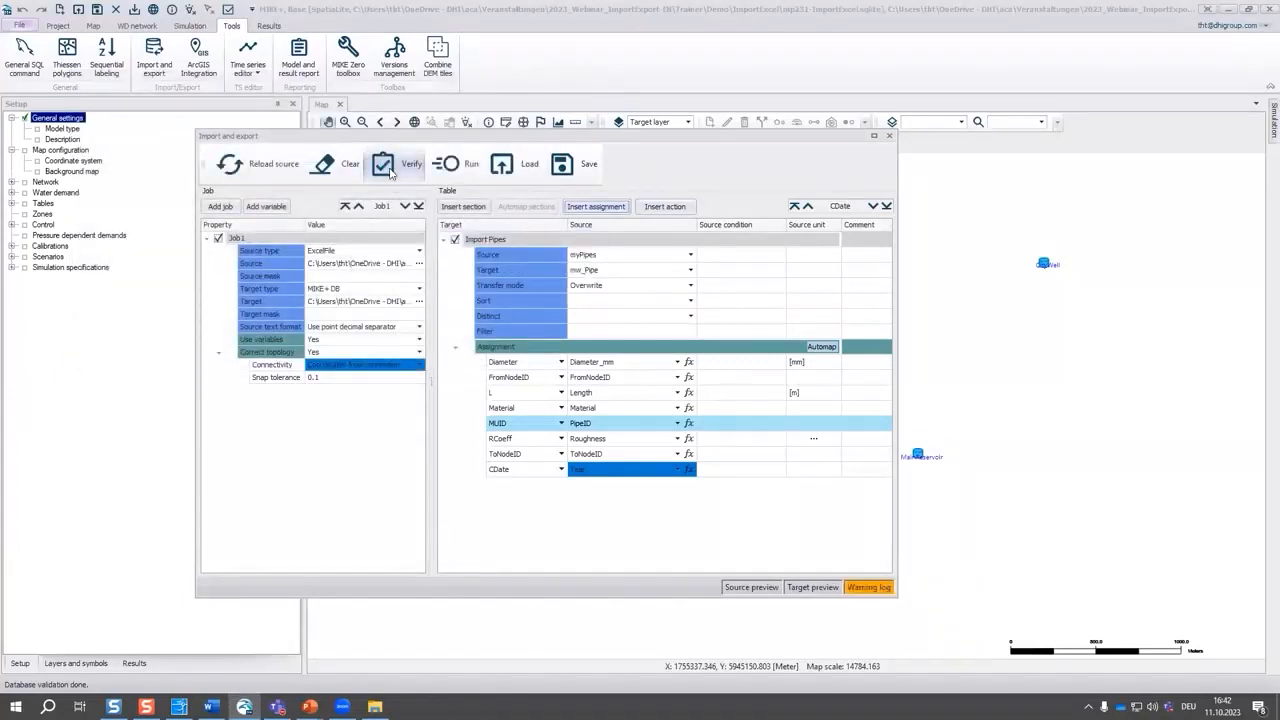
click(864, 589)
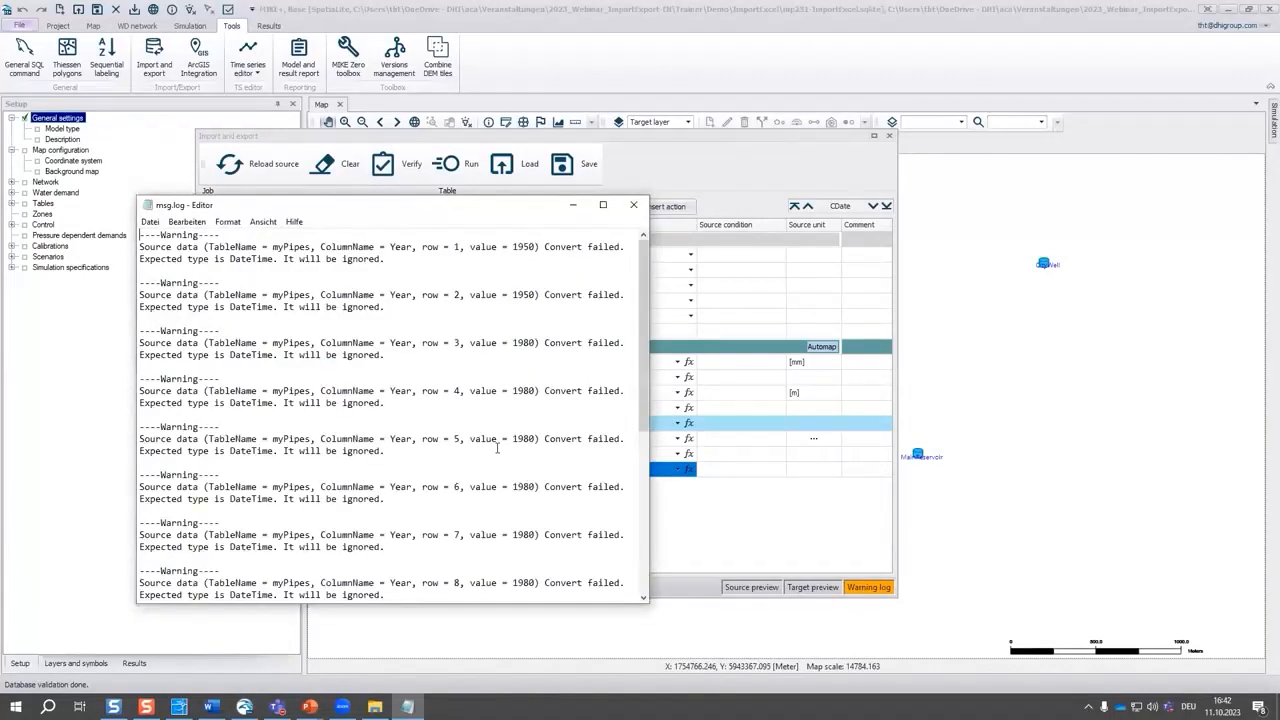
click(633, 205)
Step: Set the CDate assignment's expression to the stored DateTime ( [Year] ,1 ,1) from the expression history and accept it
click(688, 469)
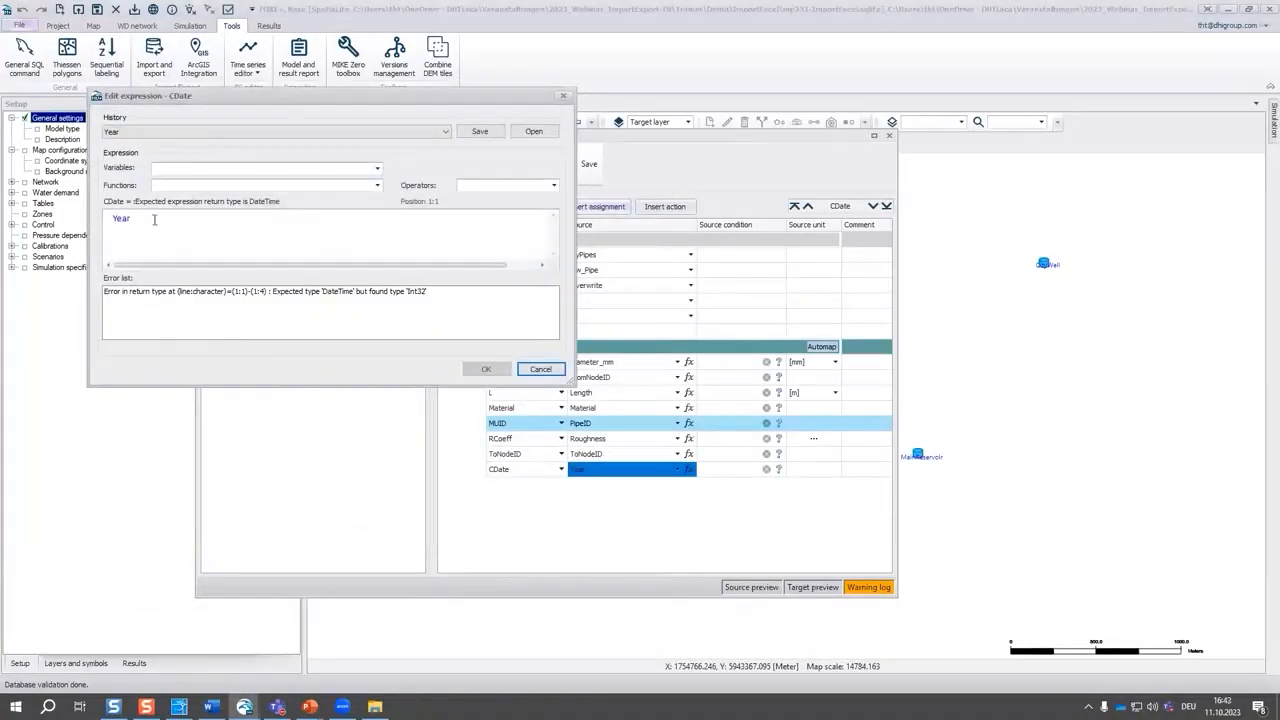
click(445, 132)
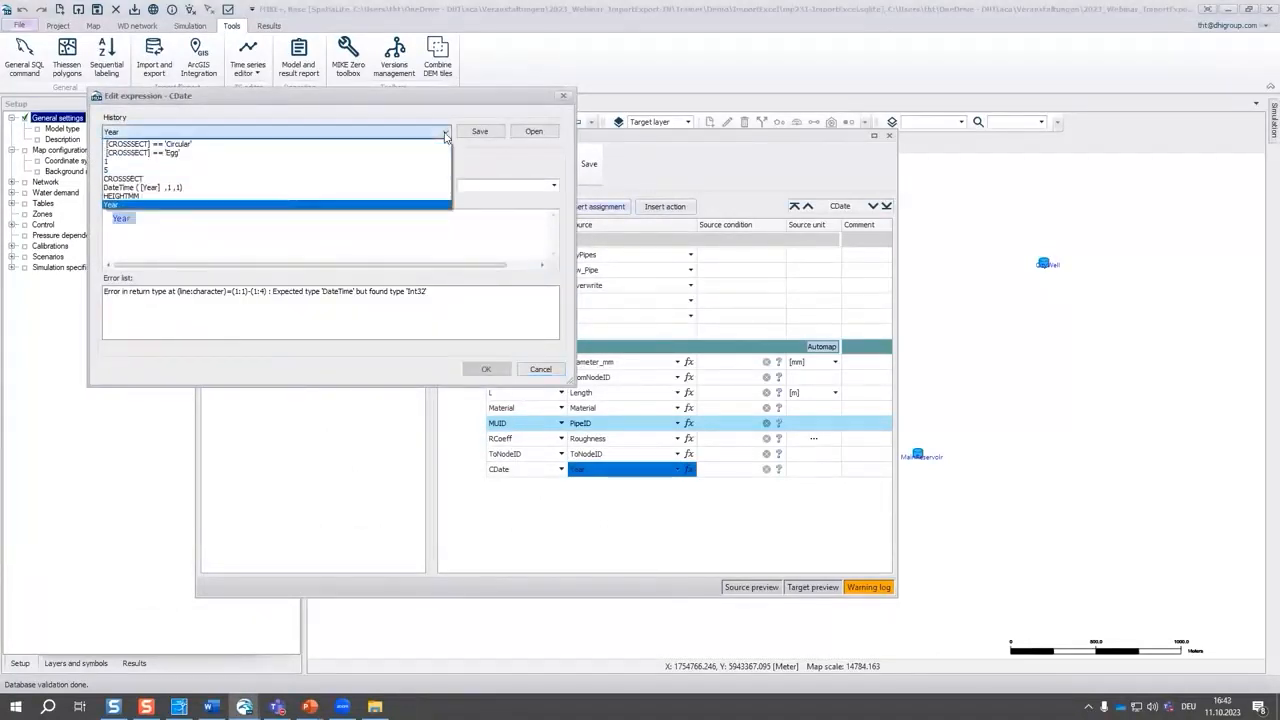
click(421, 188)
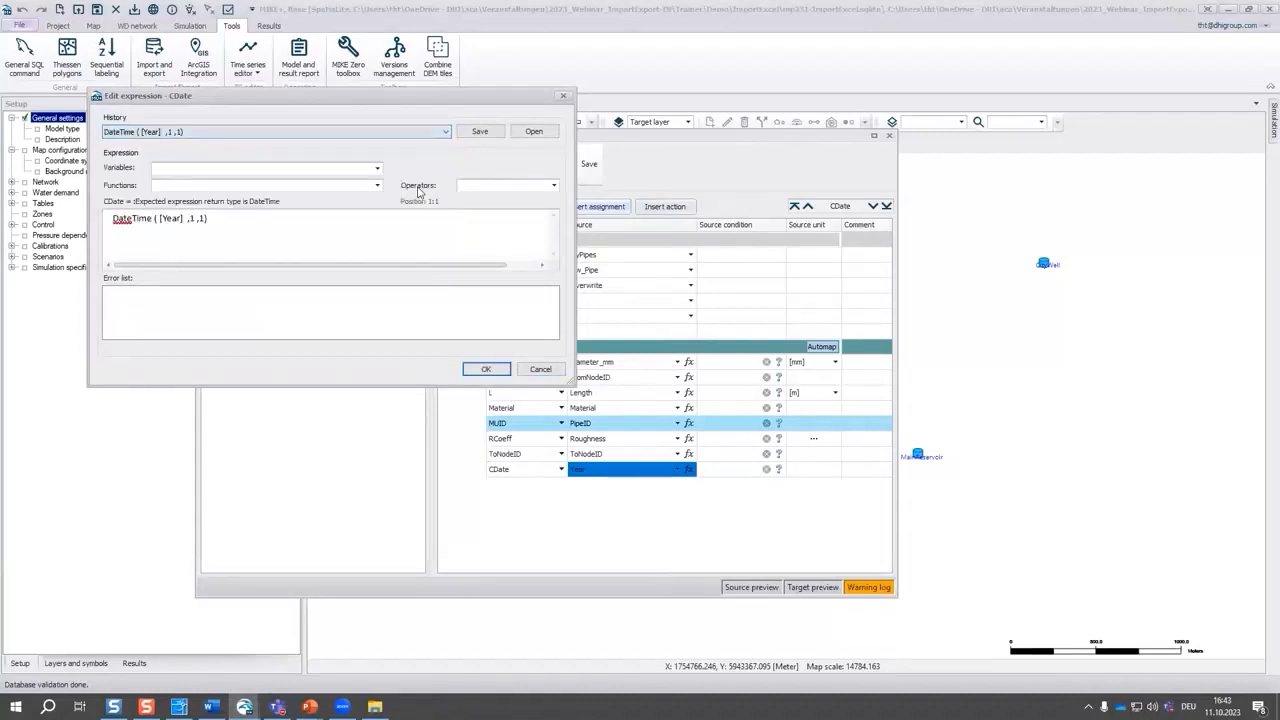
click(486, 369)
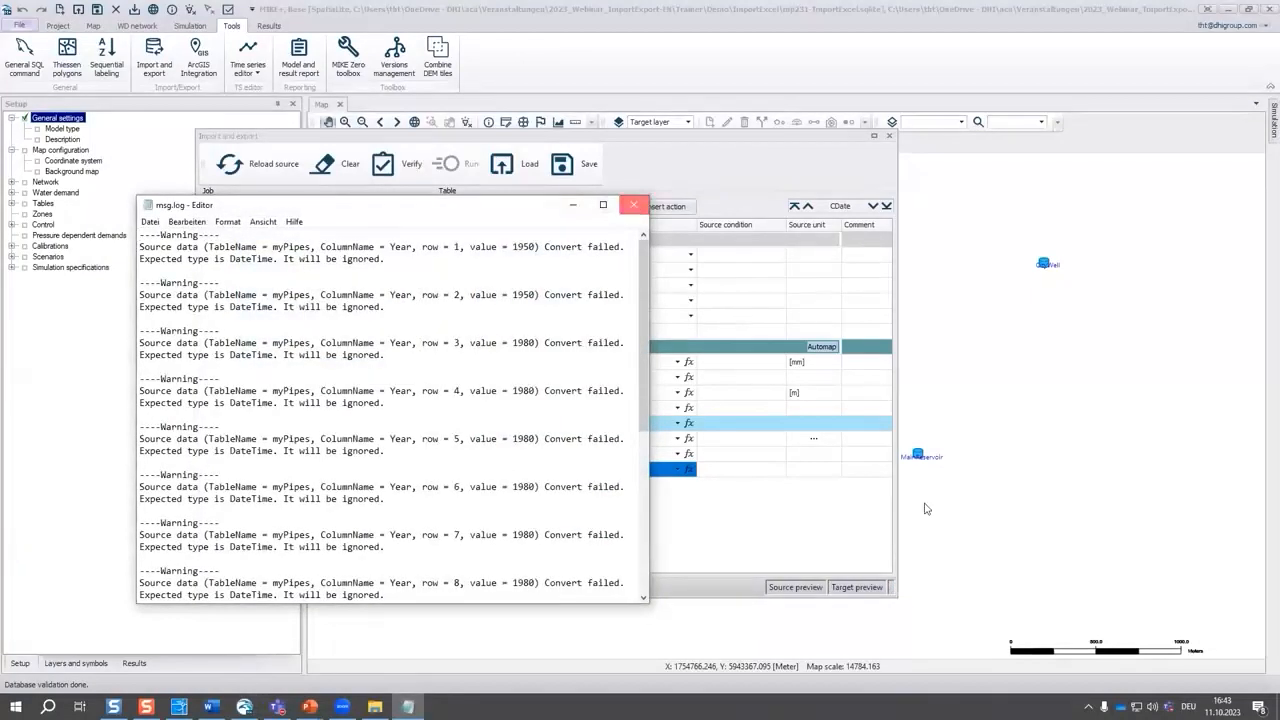
Step: Close the old warning log, verify the import job again, and close the resulting log
click(634, 205)
click(398, 170)
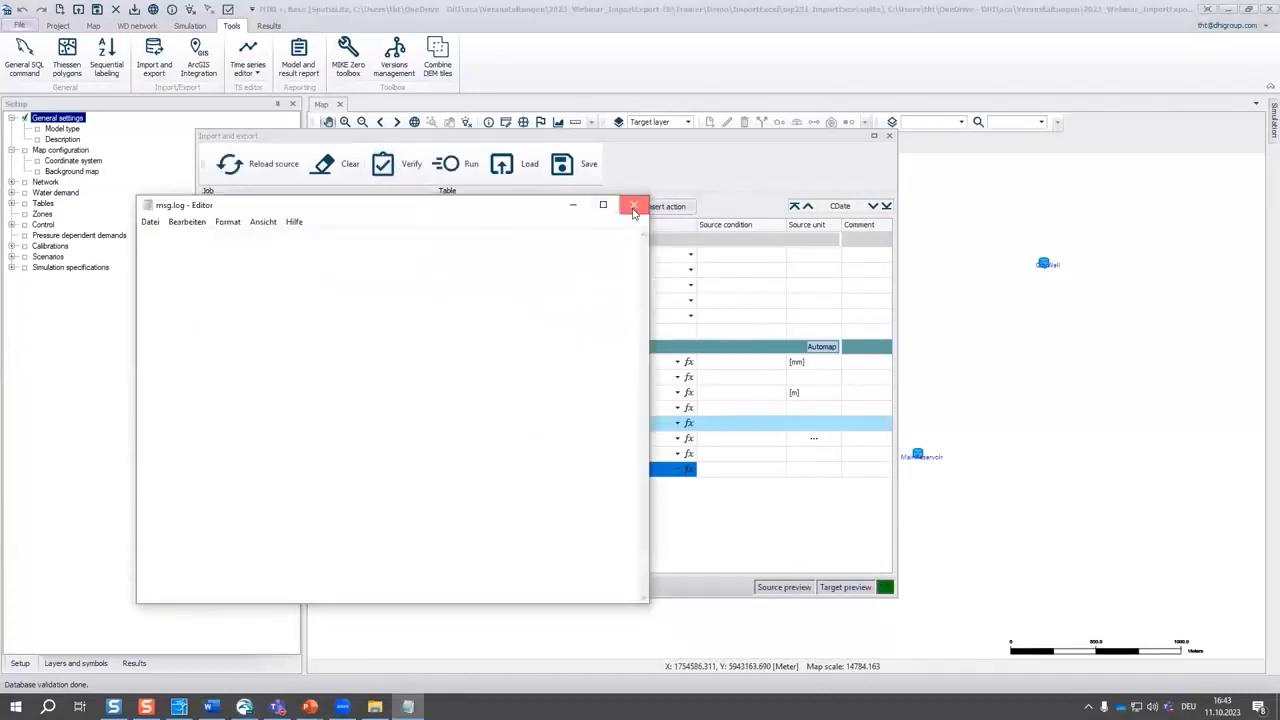
click(633, 207)
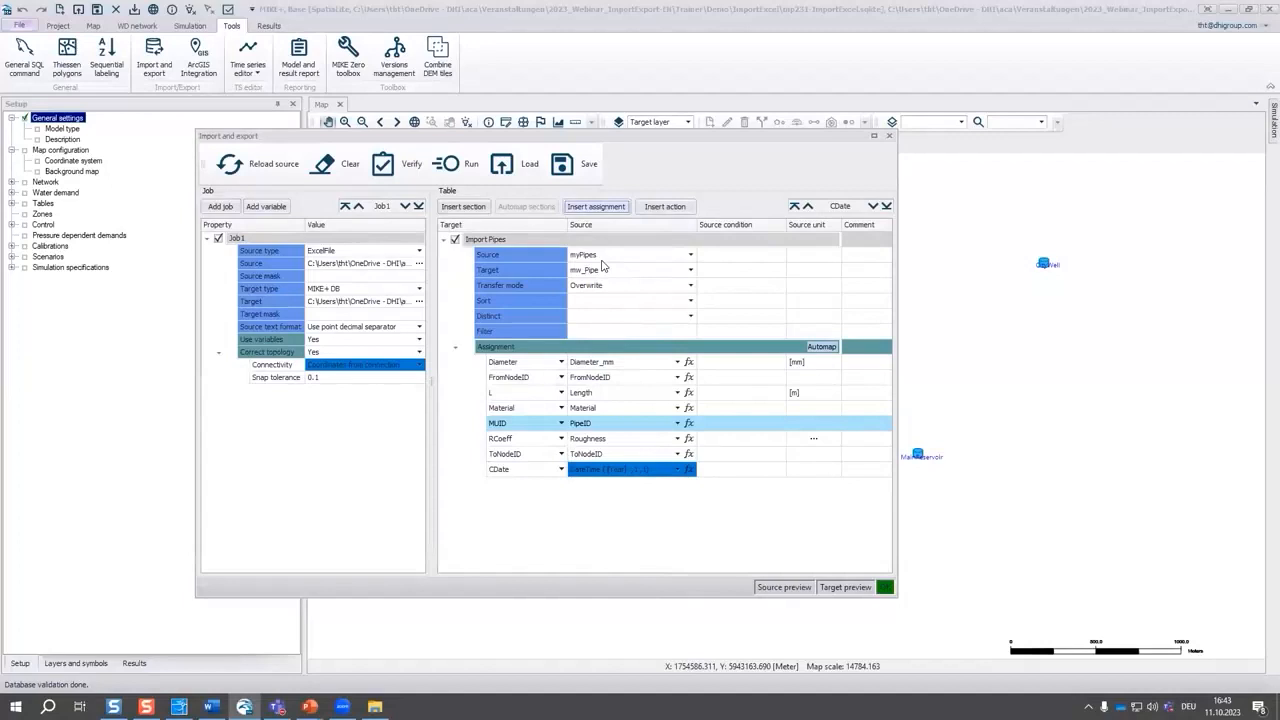
Step: Insert a section named Import Junctions and place it below the collapsed Import Pipes section
click(465, 207)
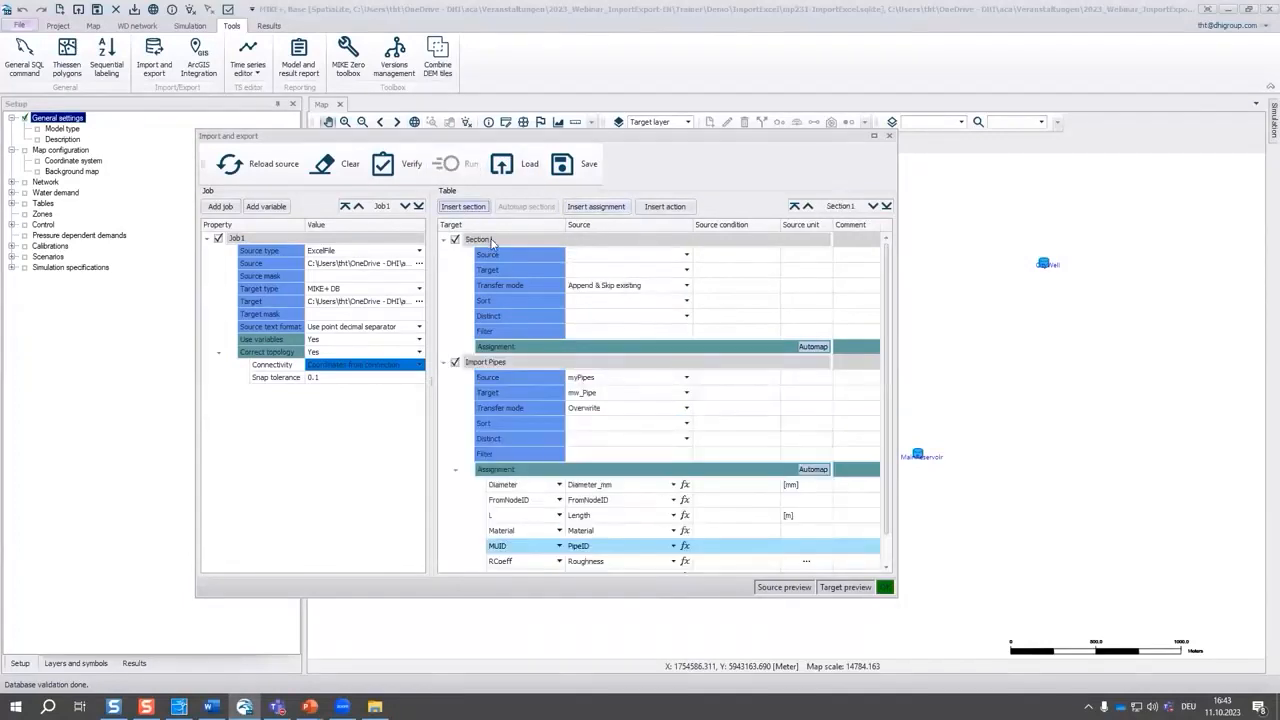
click(491, 242)
click(491, 242)
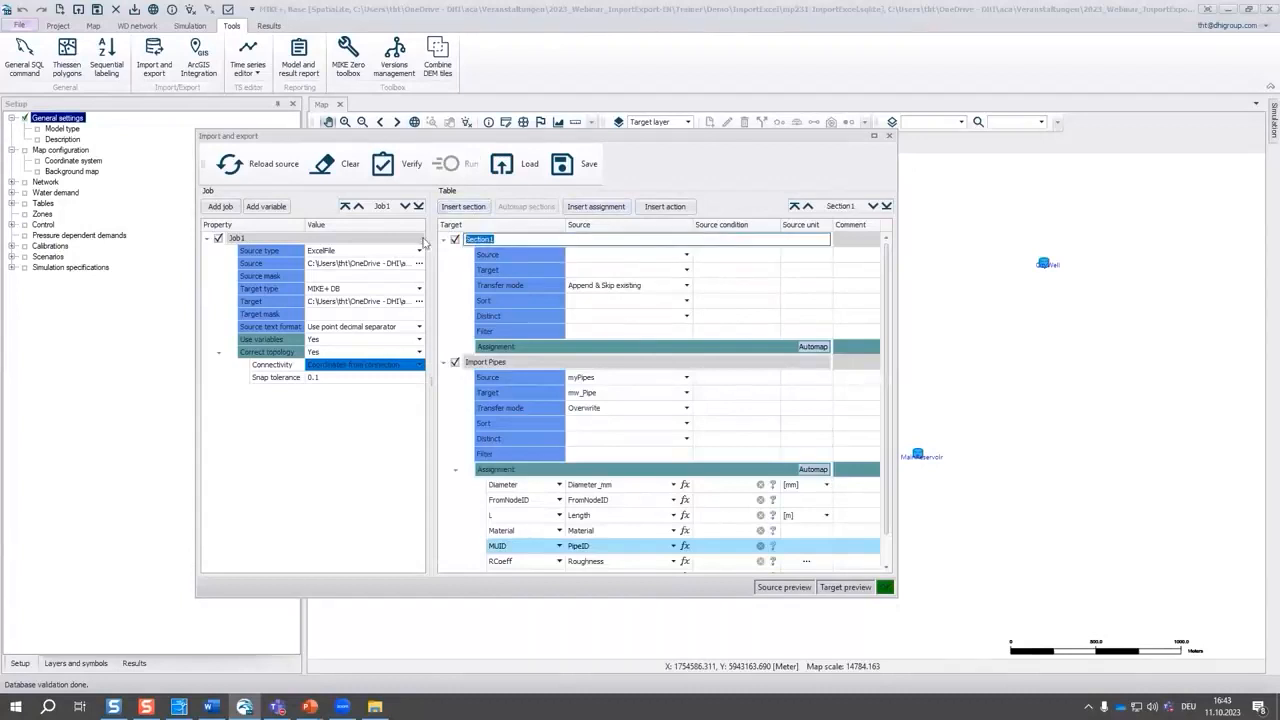
key(BackSpace)
text(Import Junctions)
click(886, 207)
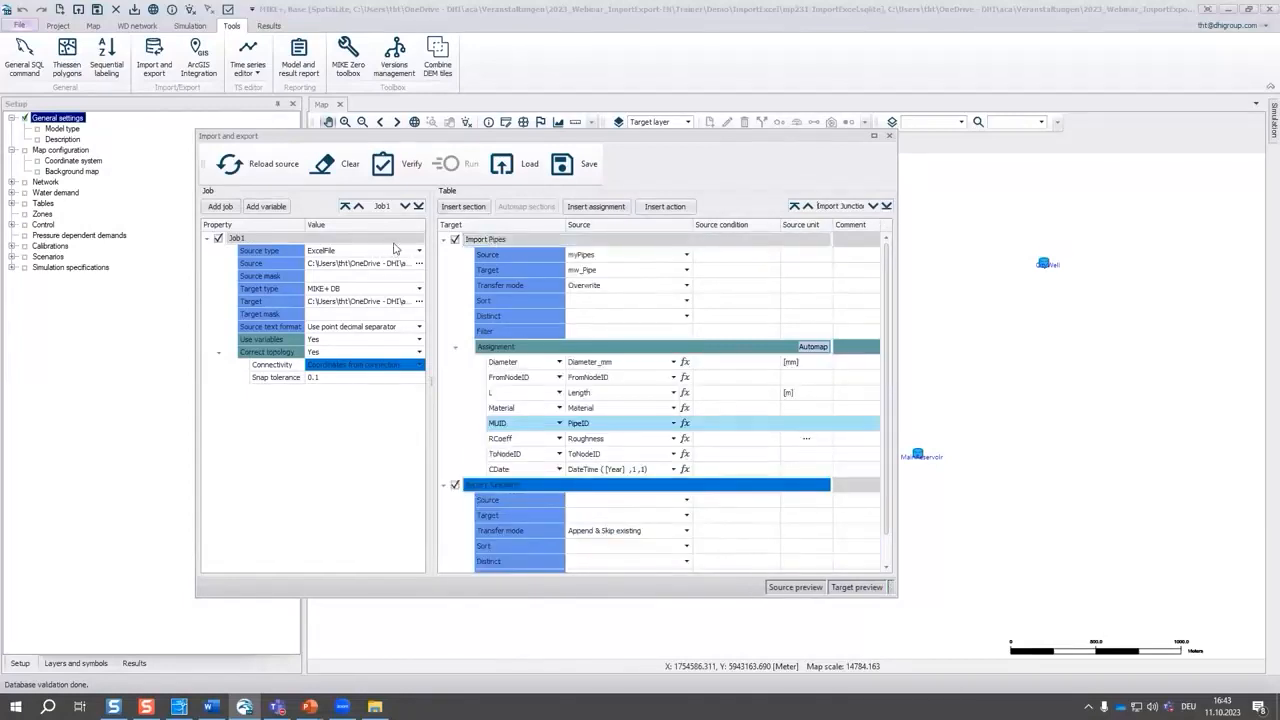
click(445, 242)
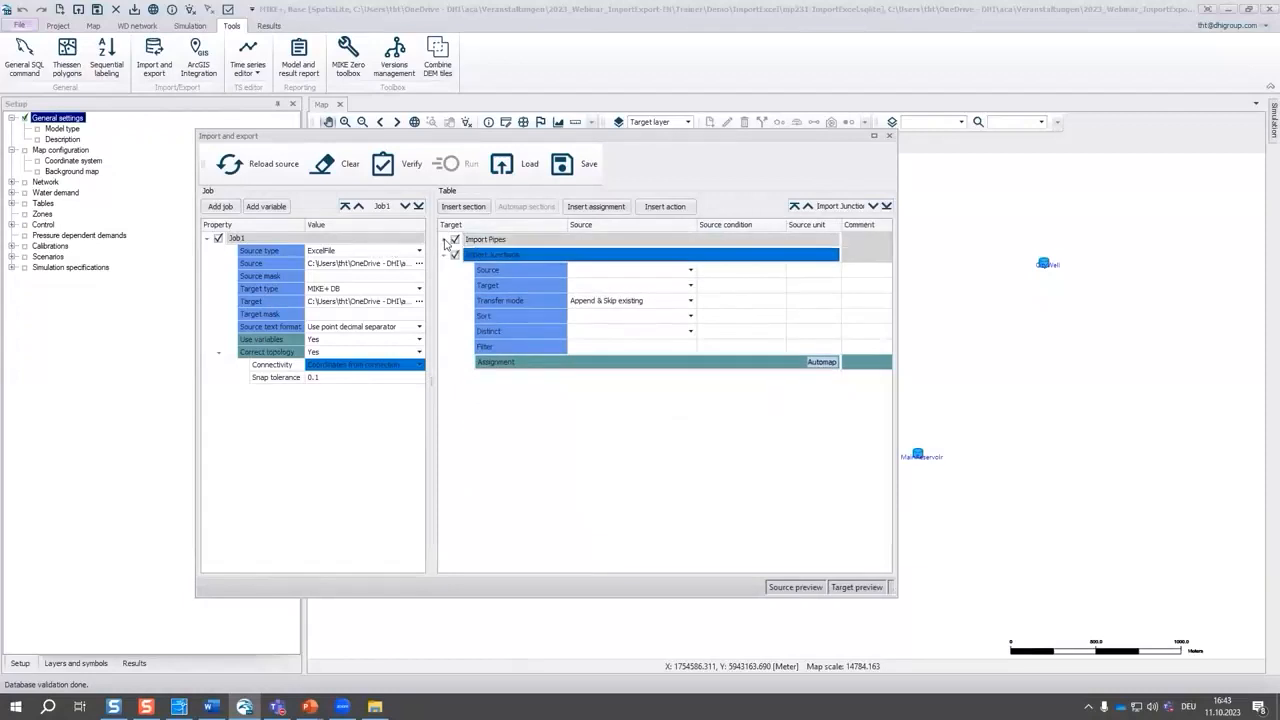
Step: Set the Import Junctions section's source table to myJunctions and its target table to mw_Junction
click(822, 362)
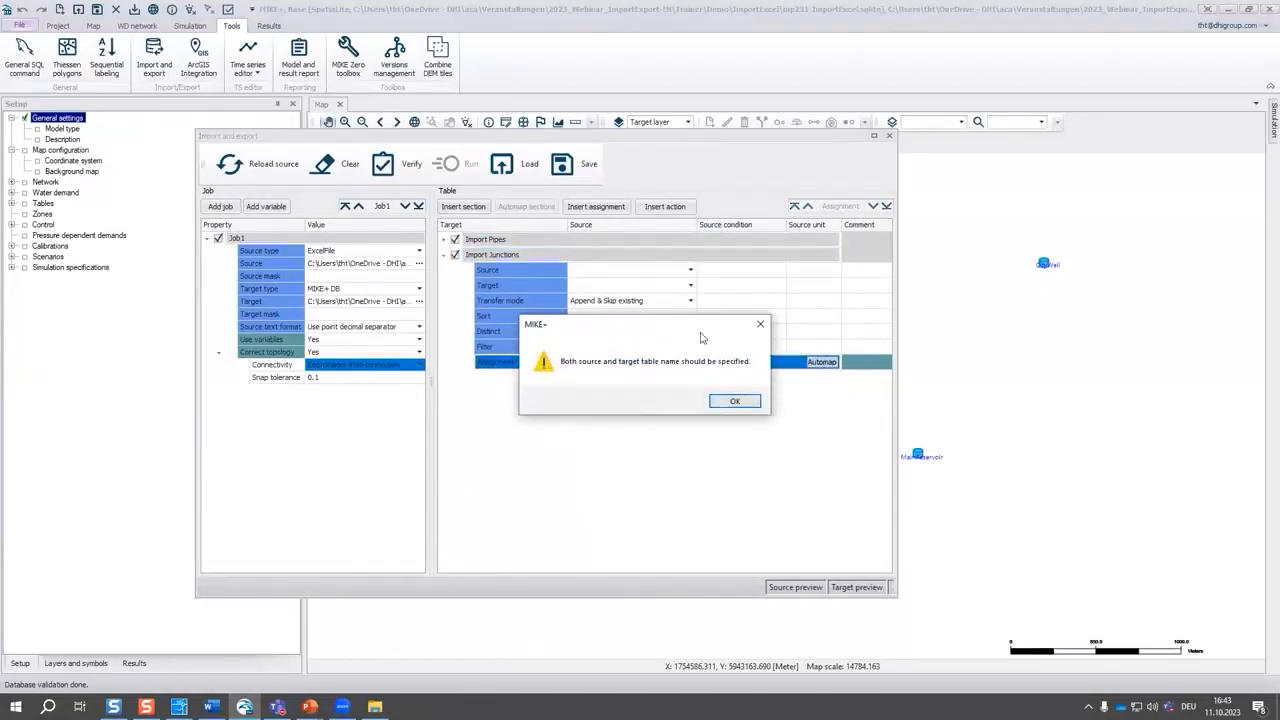
click(734, 401)
click(689, 273)
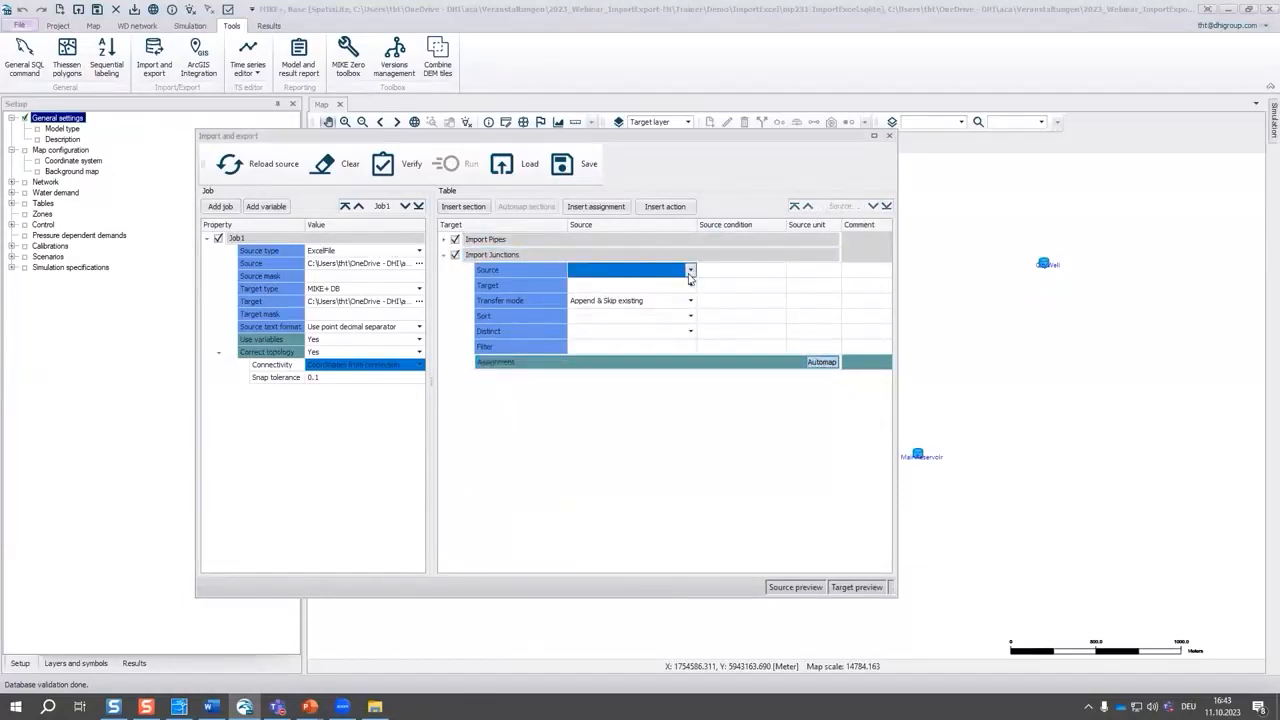
click(690, 271)
click(688, 291)
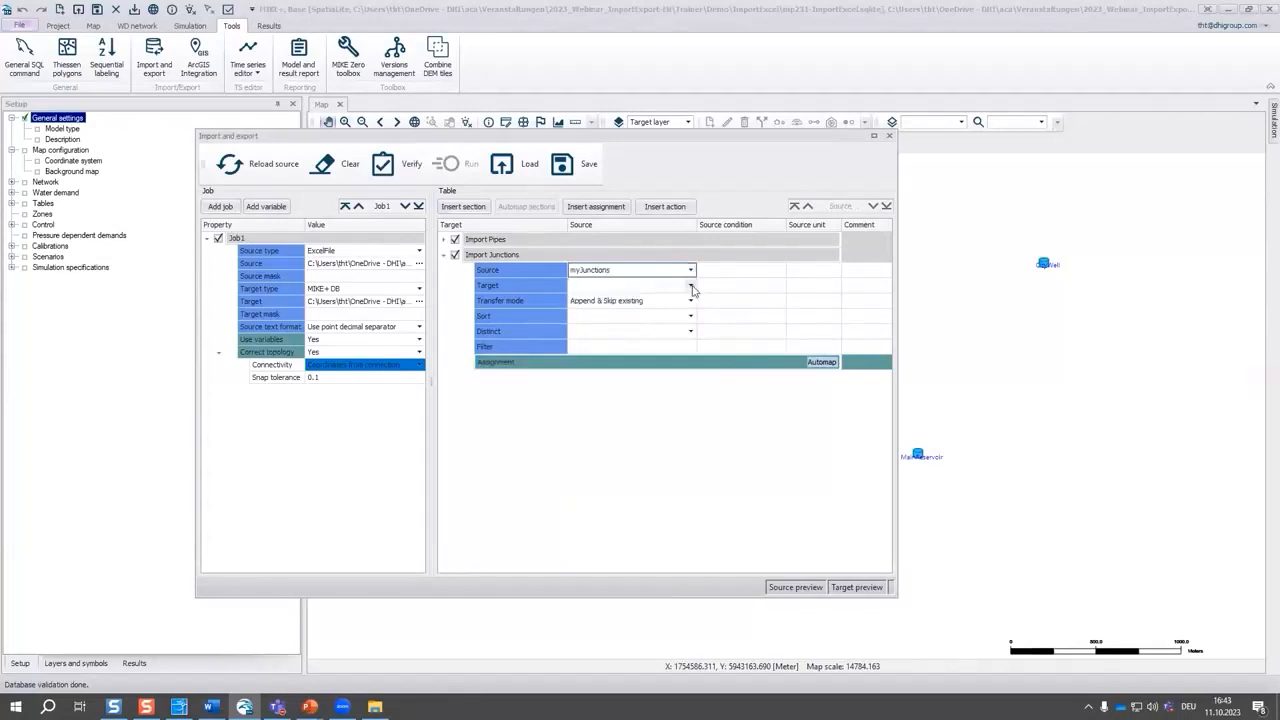
click(692, 288)
click(691, 287)
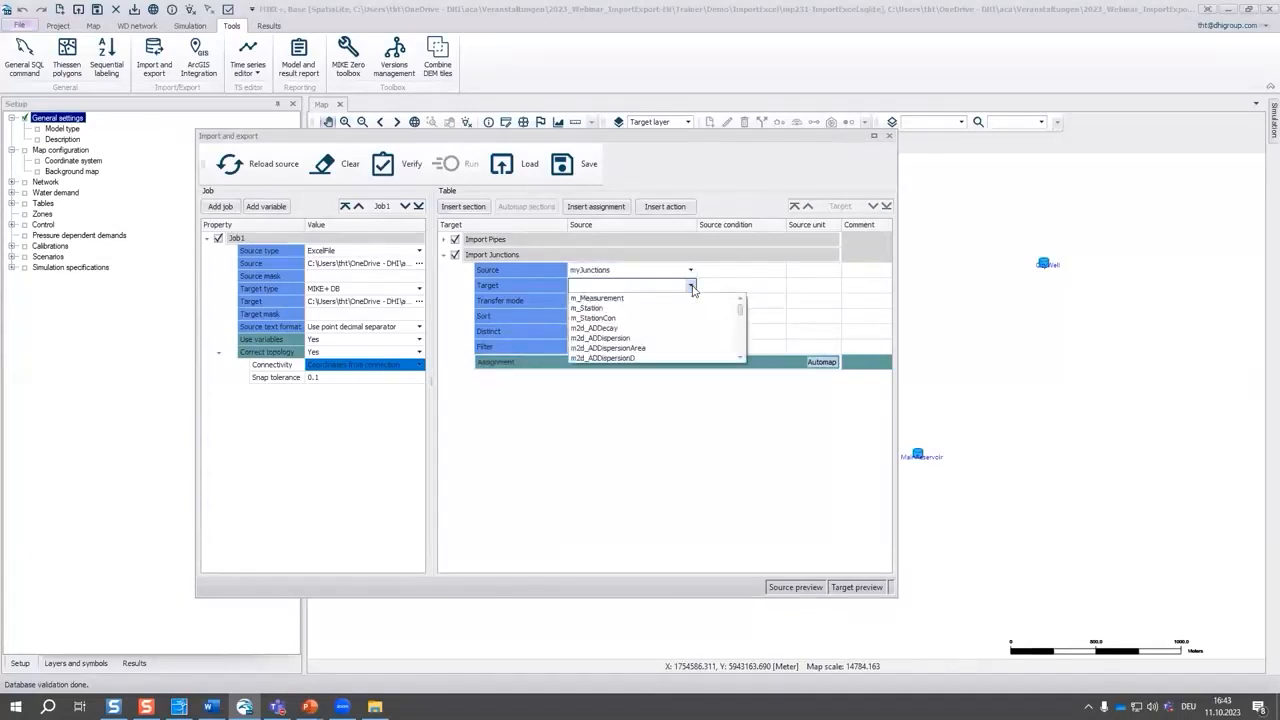
text(mw)
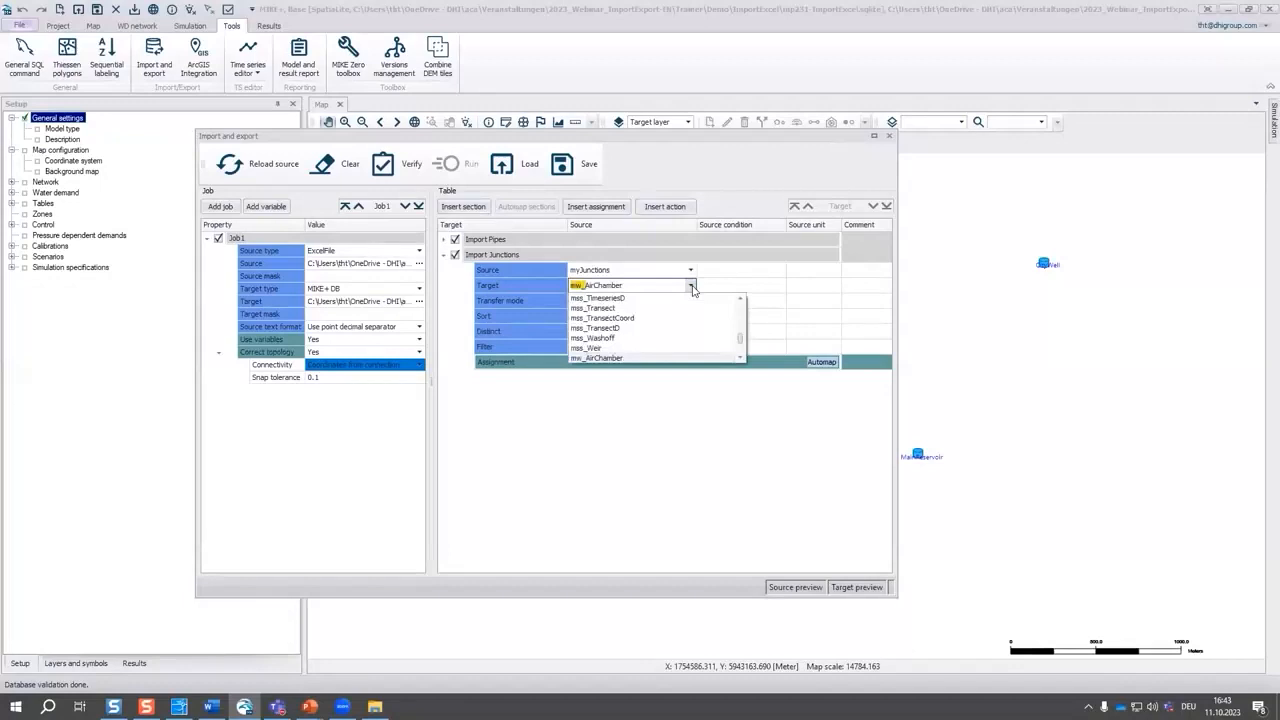
text(_Junction)
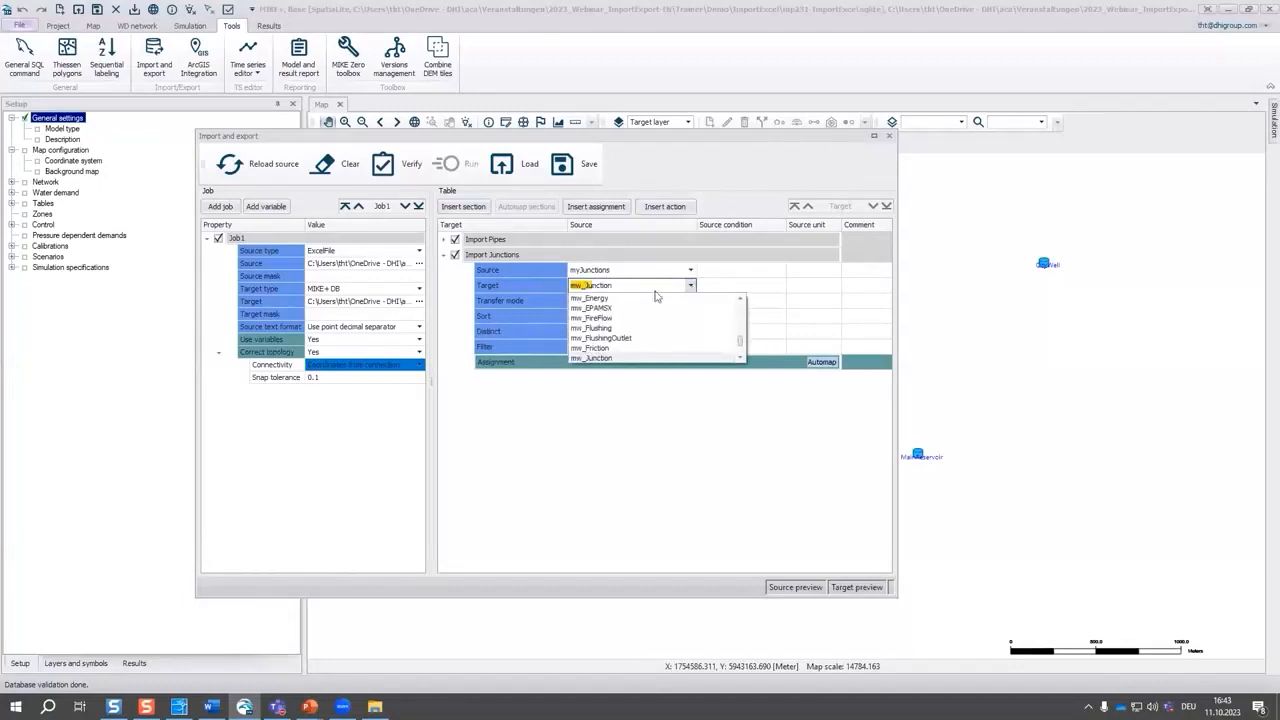
key(Return)
Step: Set the junction section's transfer mode to Overwrite and automap its attribute assignments
click(664, 305)
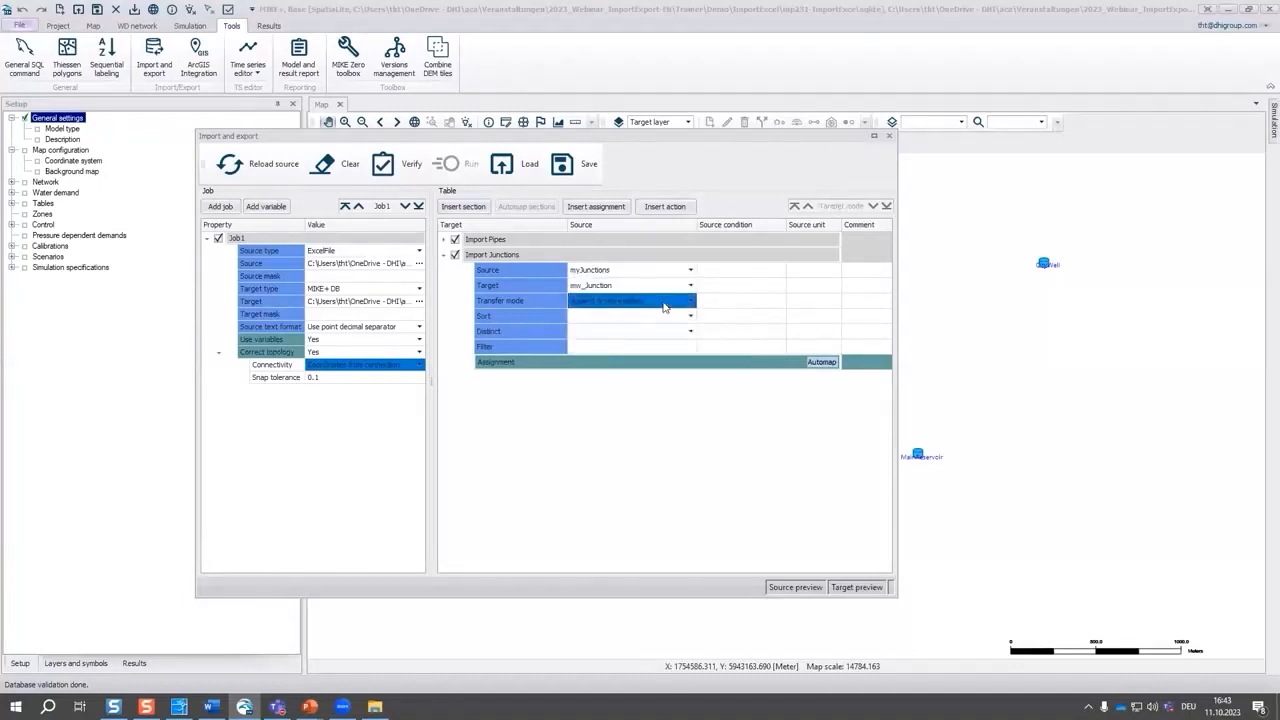
click(664, 307)
click(640, 356)
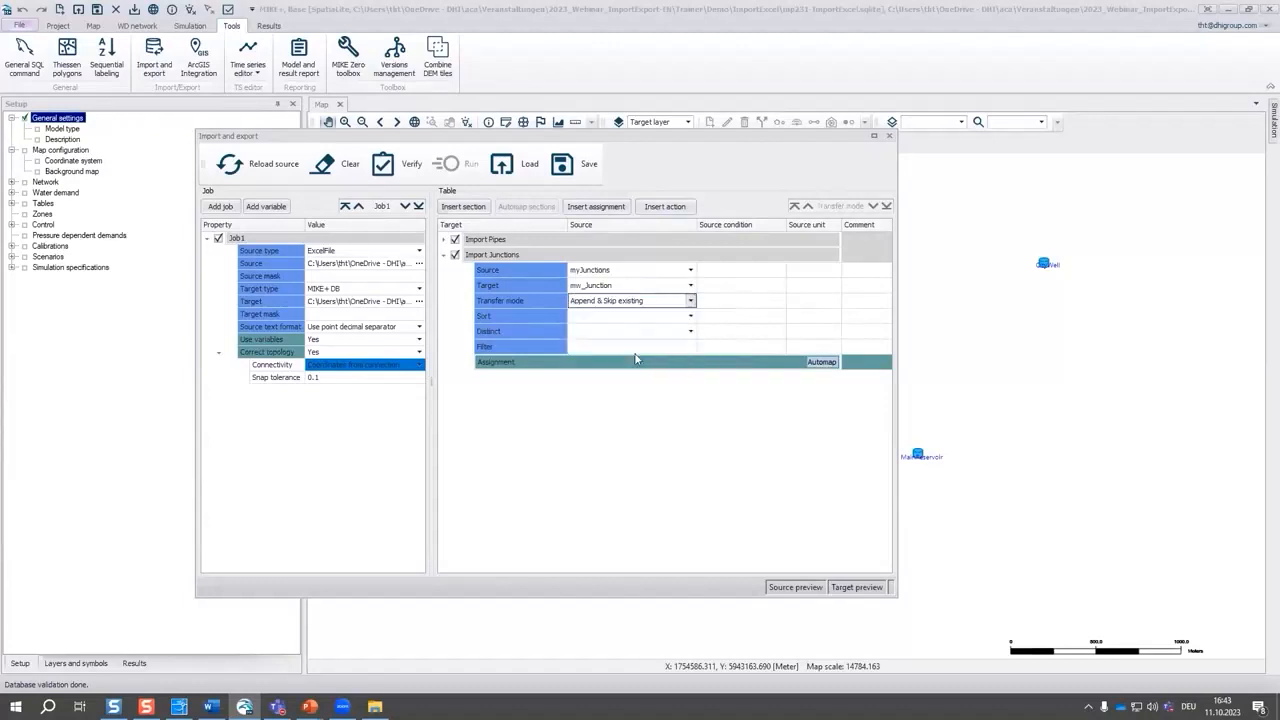
click(808, 361)
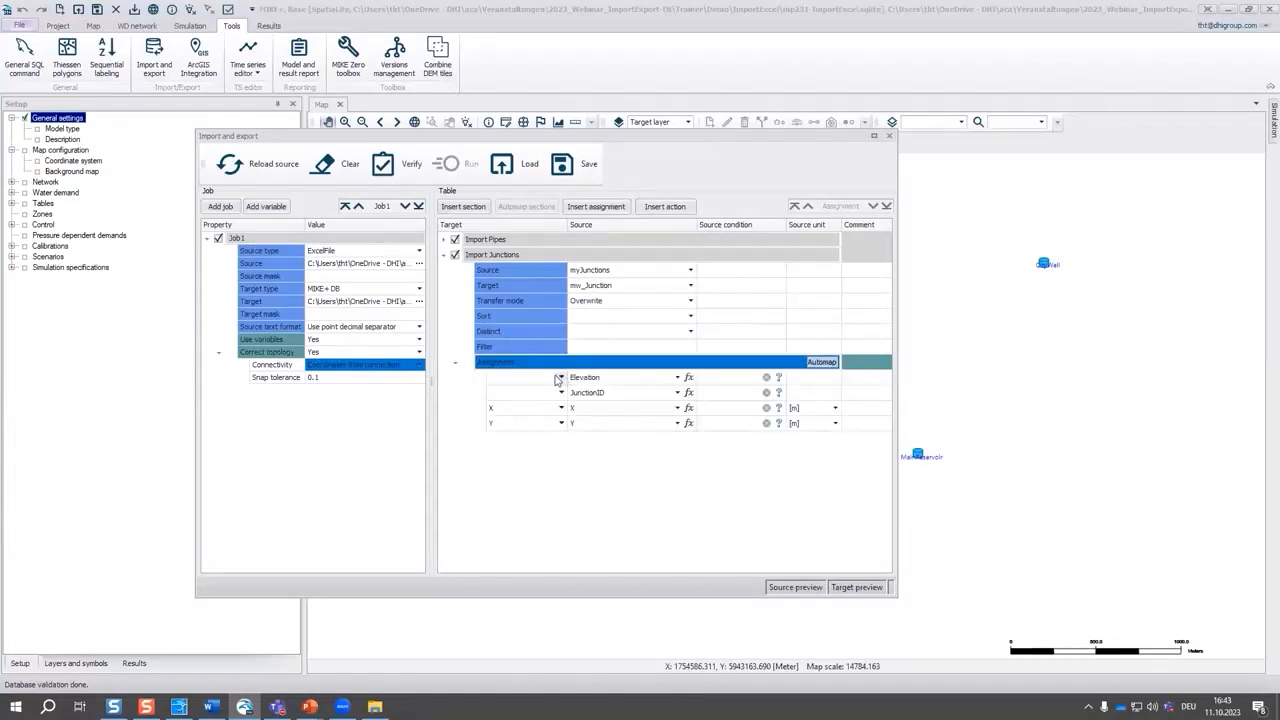
Step: Assign the Elevation source column to the target attribute Elev and JunctionID to MUID
click(548, 381)
click(548, 381)
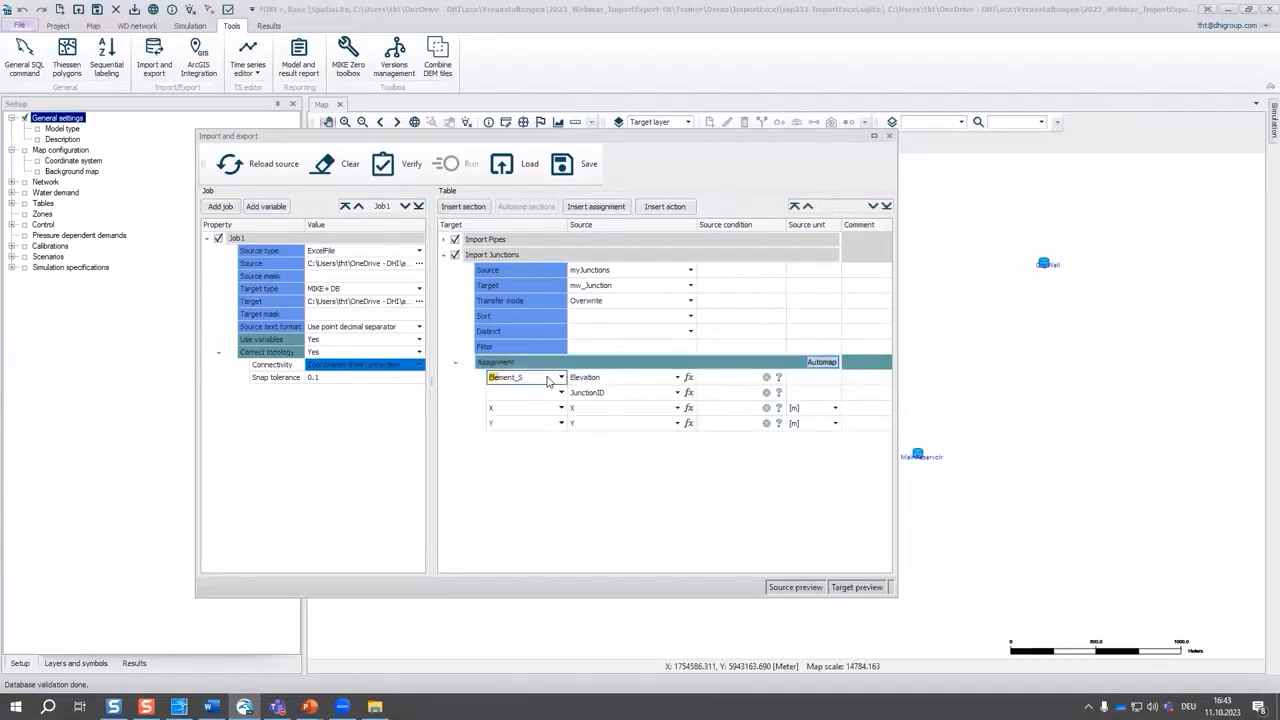
text(Elev)
click(548, 392)
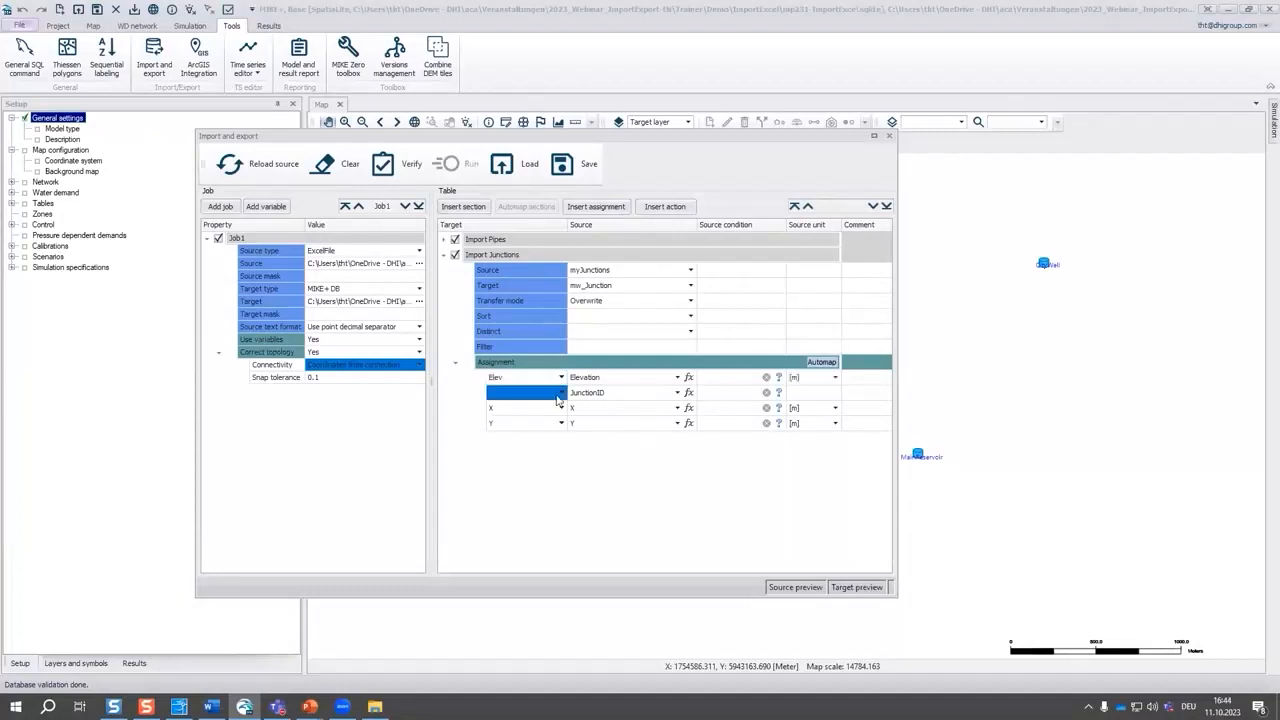
click(561, 393)
text(MUID)
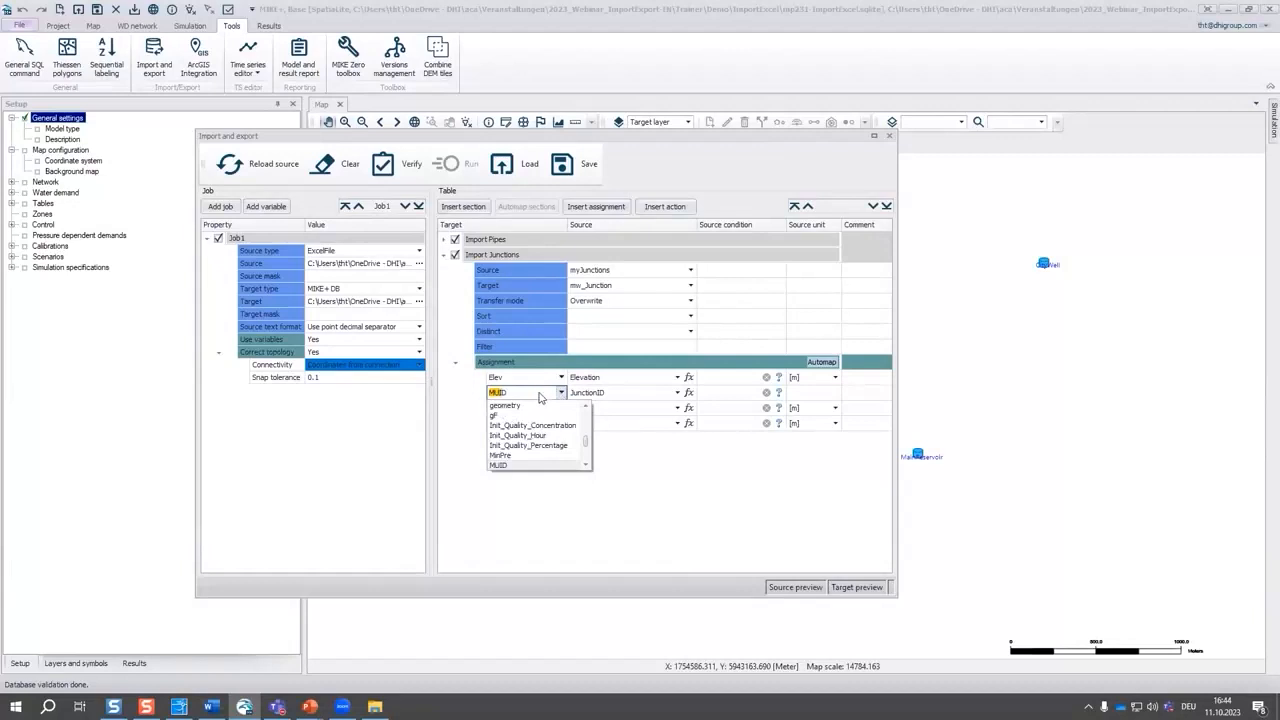
key(Return)
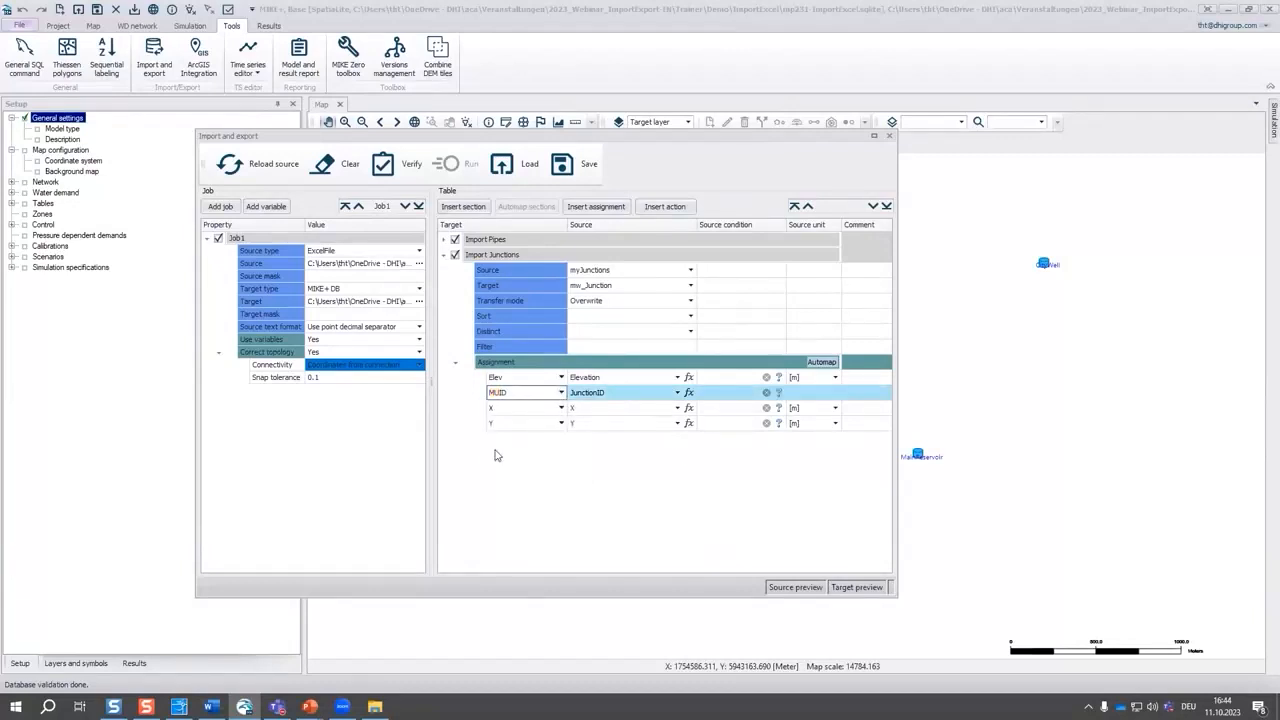
Step: Verify and run the import job, and dock the Import and export window as a tab to display the network map
click(386, 166)
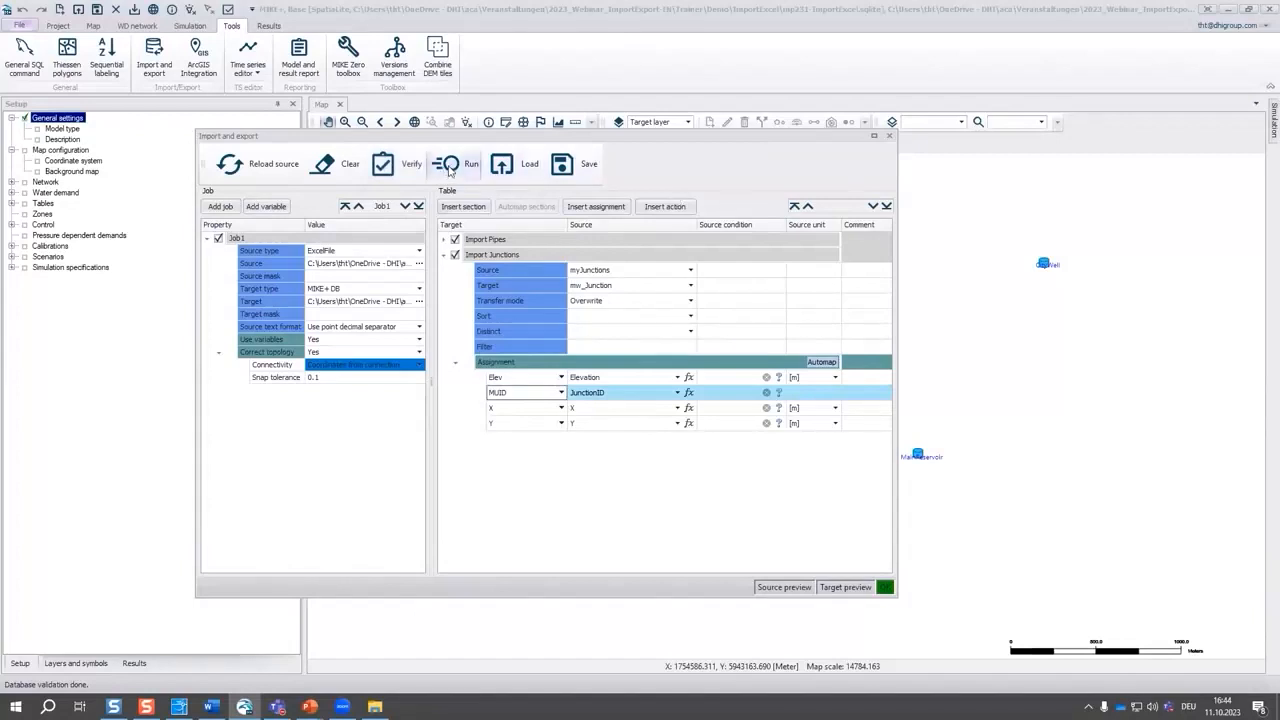
click(449, 166)
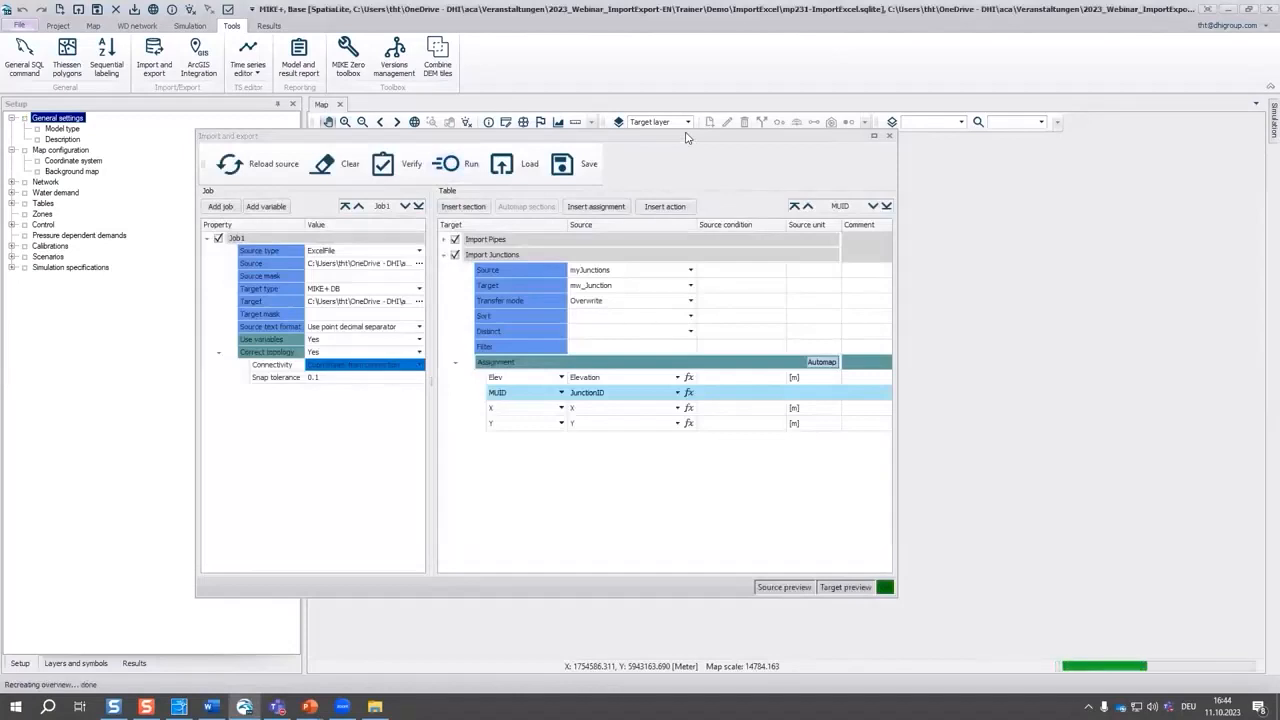
drag(687, 137, 786, 388)
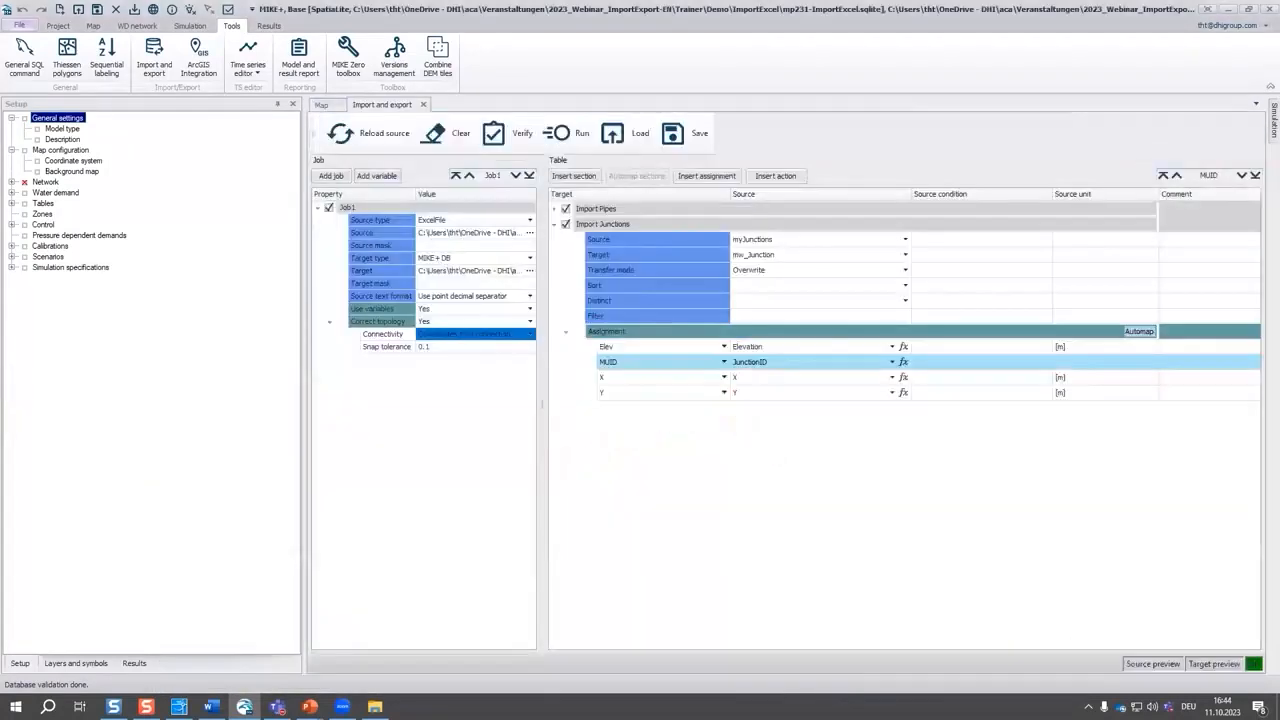
key(alt+Tab)
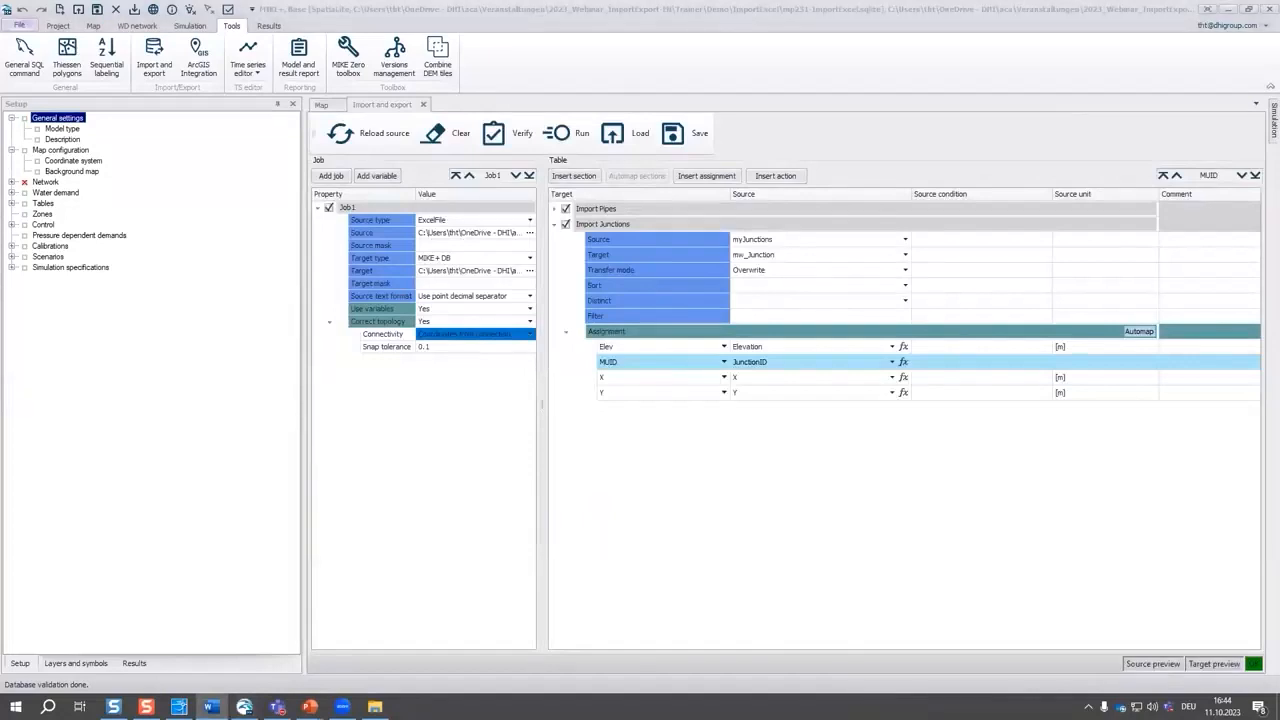
click(322, 105)
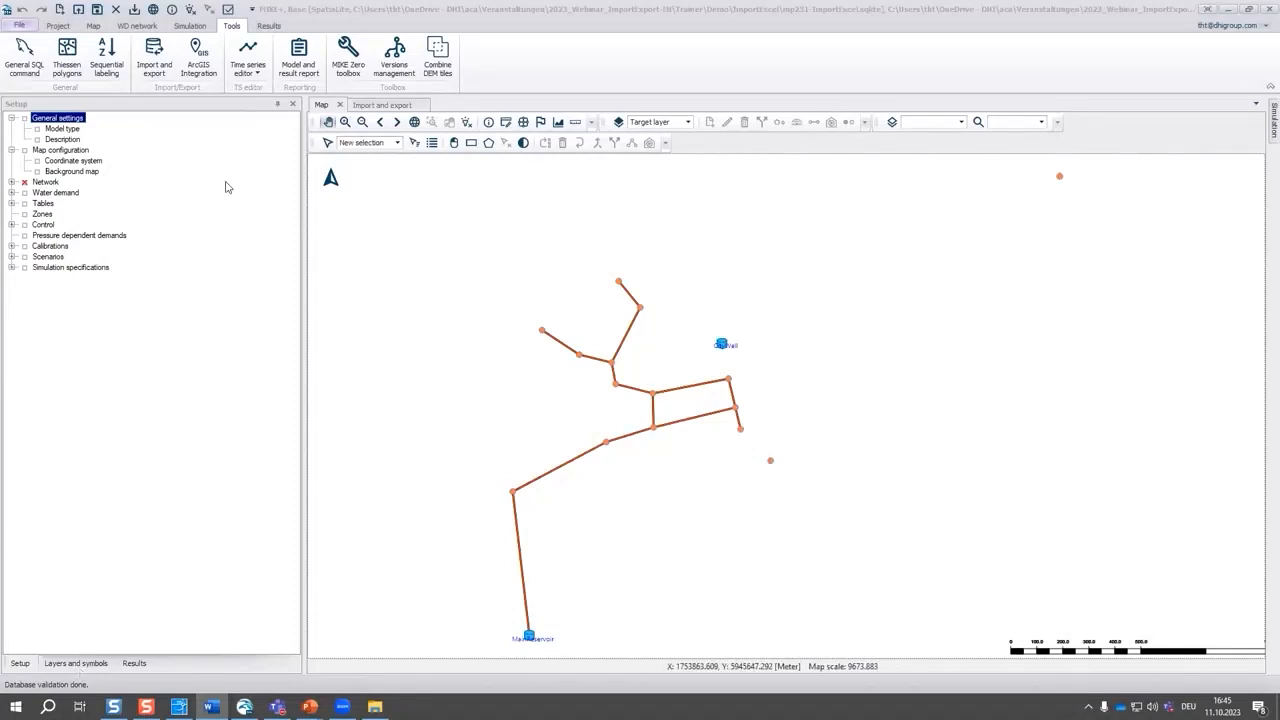
Step: Make the Junctions layer's labels visible with ID as the label field, and apply them to the map
click(75, 663)
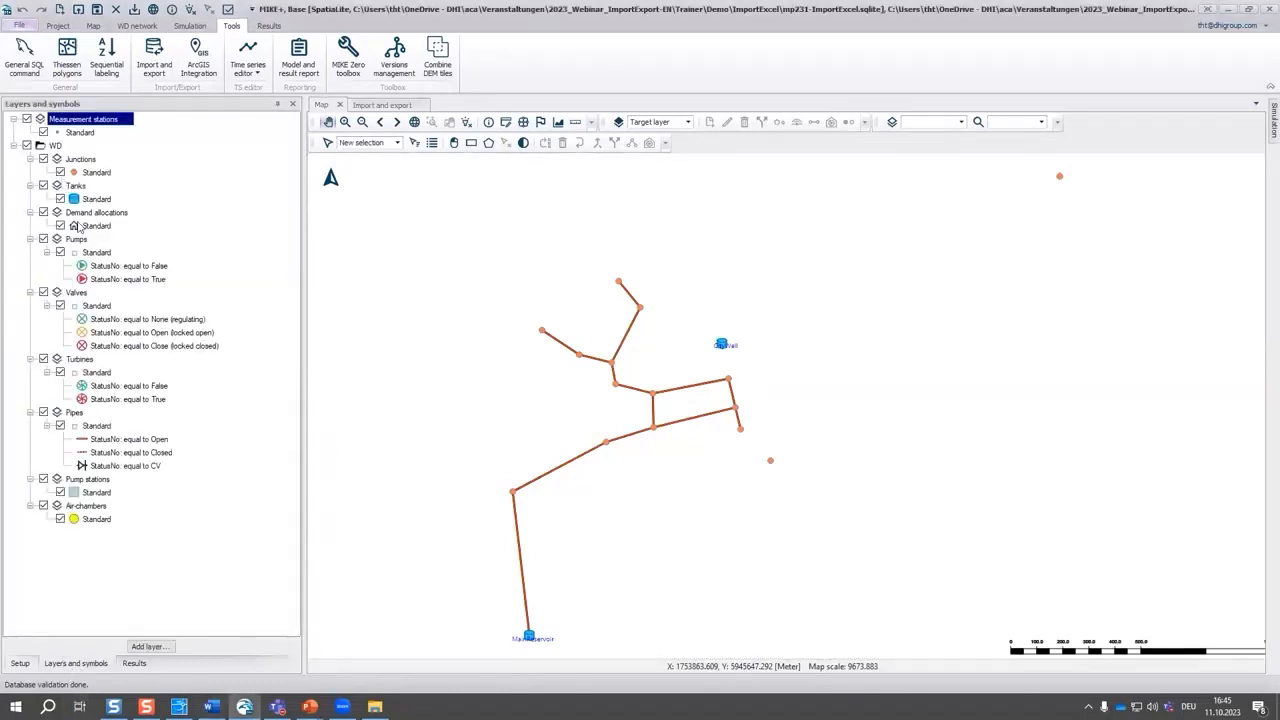
click(92, 173)
double_click(92, 173)
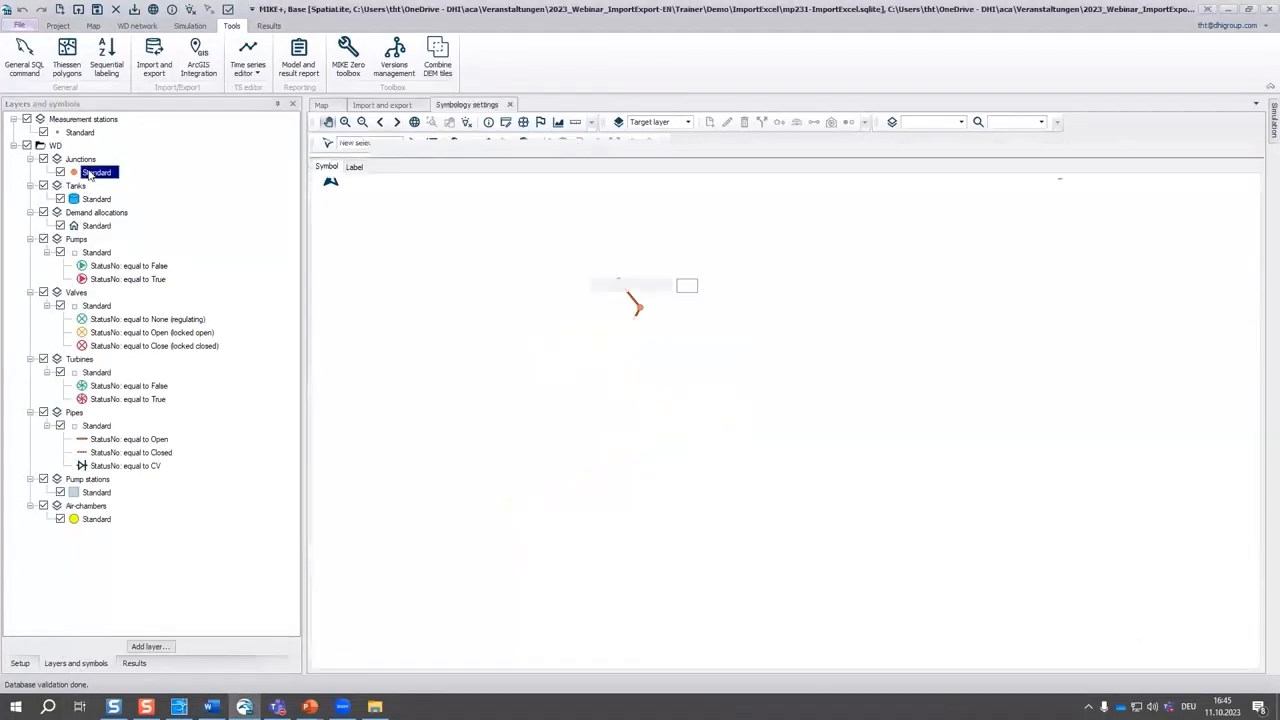
click(354, 167)
click(324, 189)
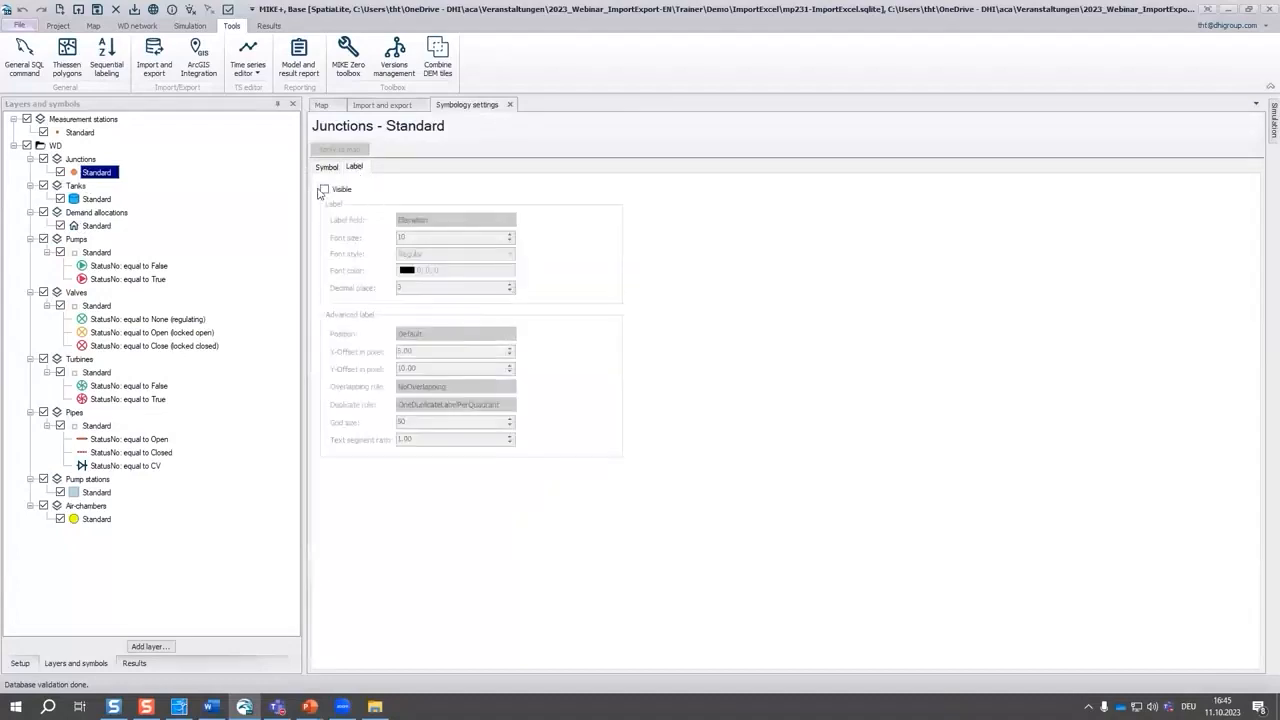
click(412, 220)
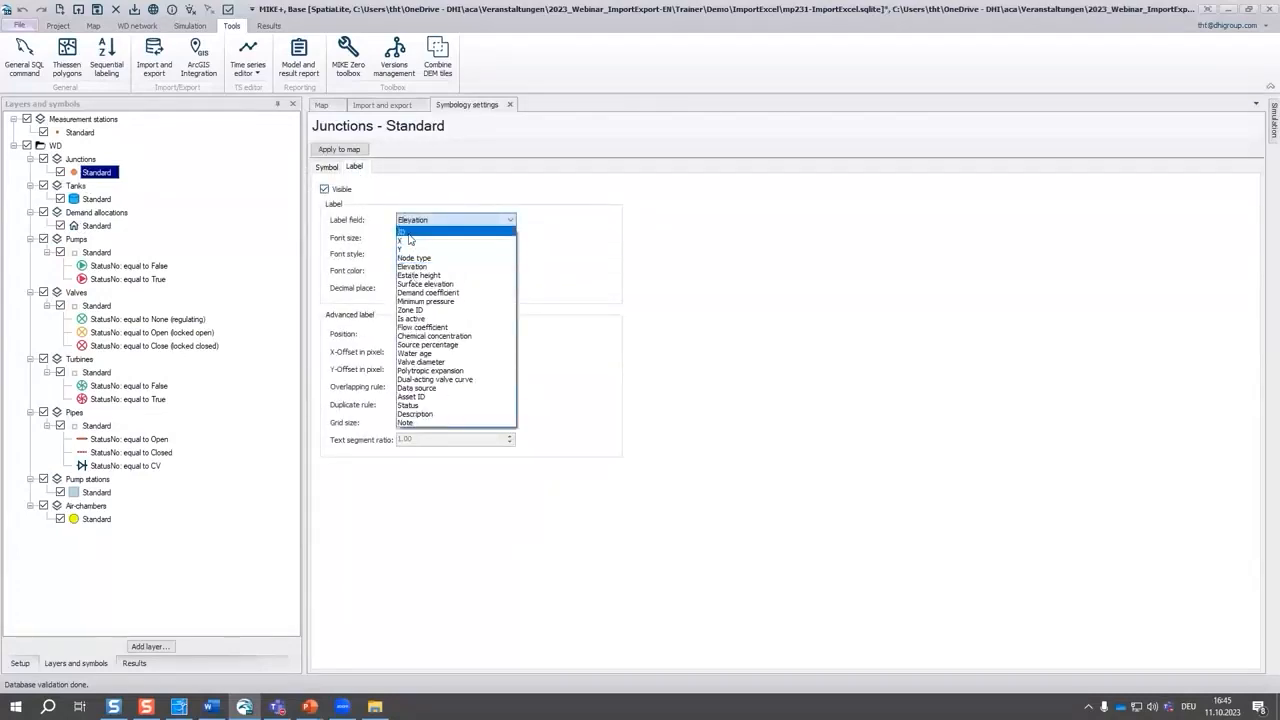
click(415, 232)
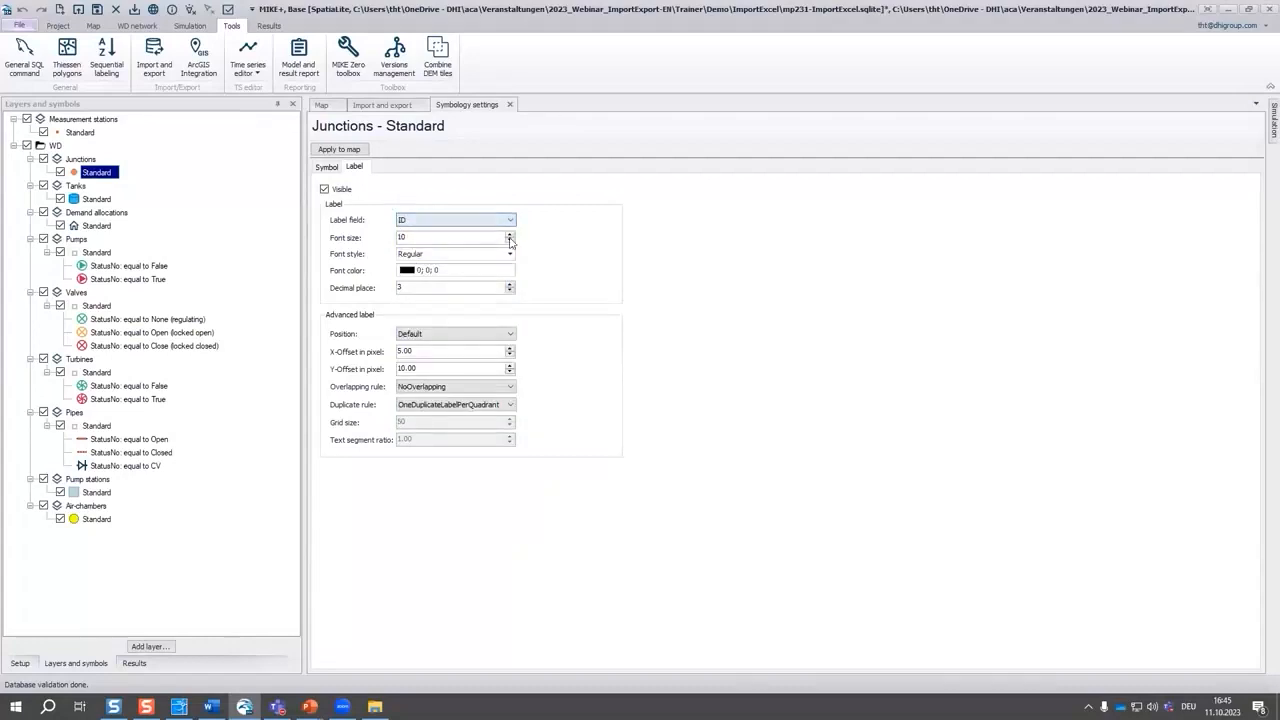
click(320, 150)
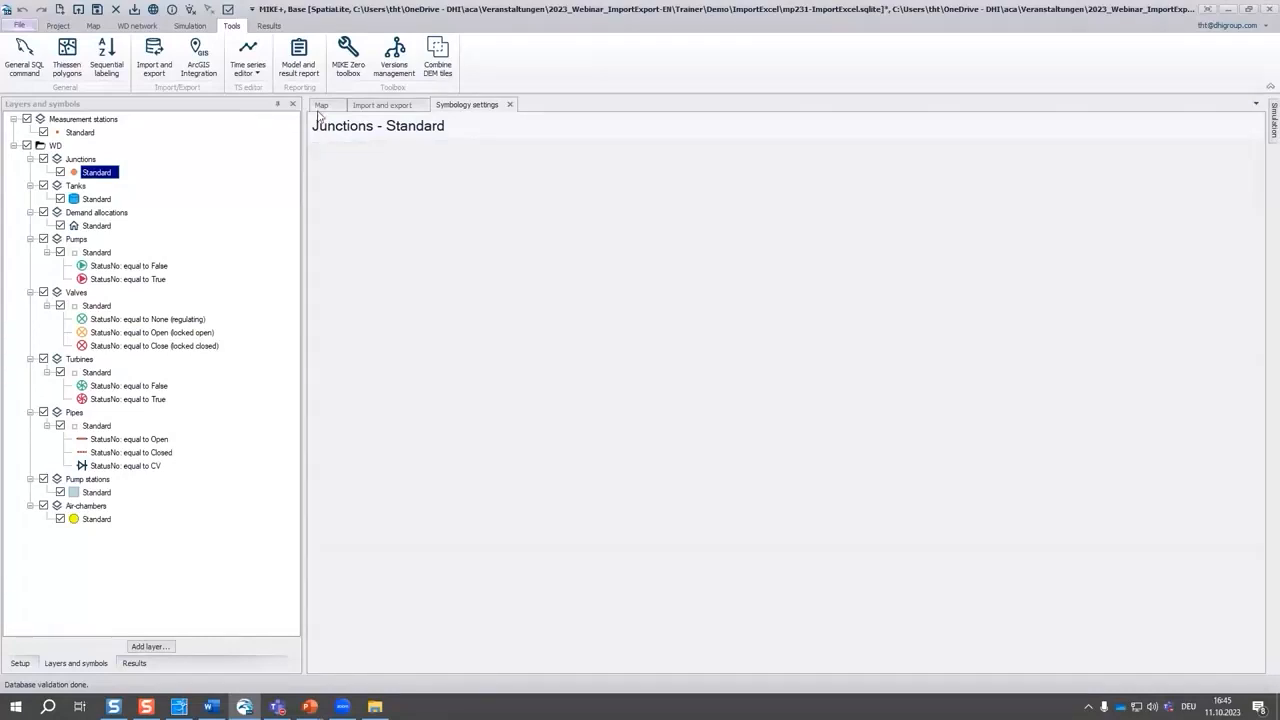
click(321, 105)
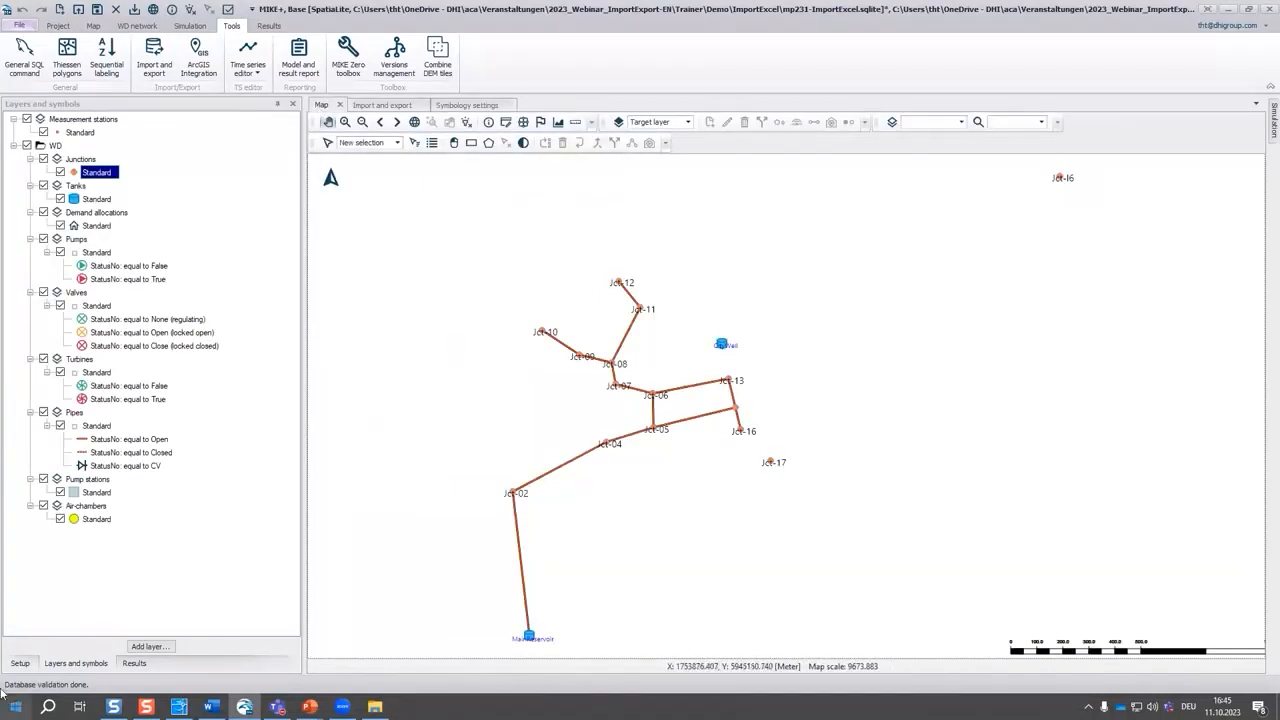
Step: Open the Pipes table, sort it by From node, and select the row of pipe Pip-16 to examine its end nodes
click(19, 663)
click(11, 182)
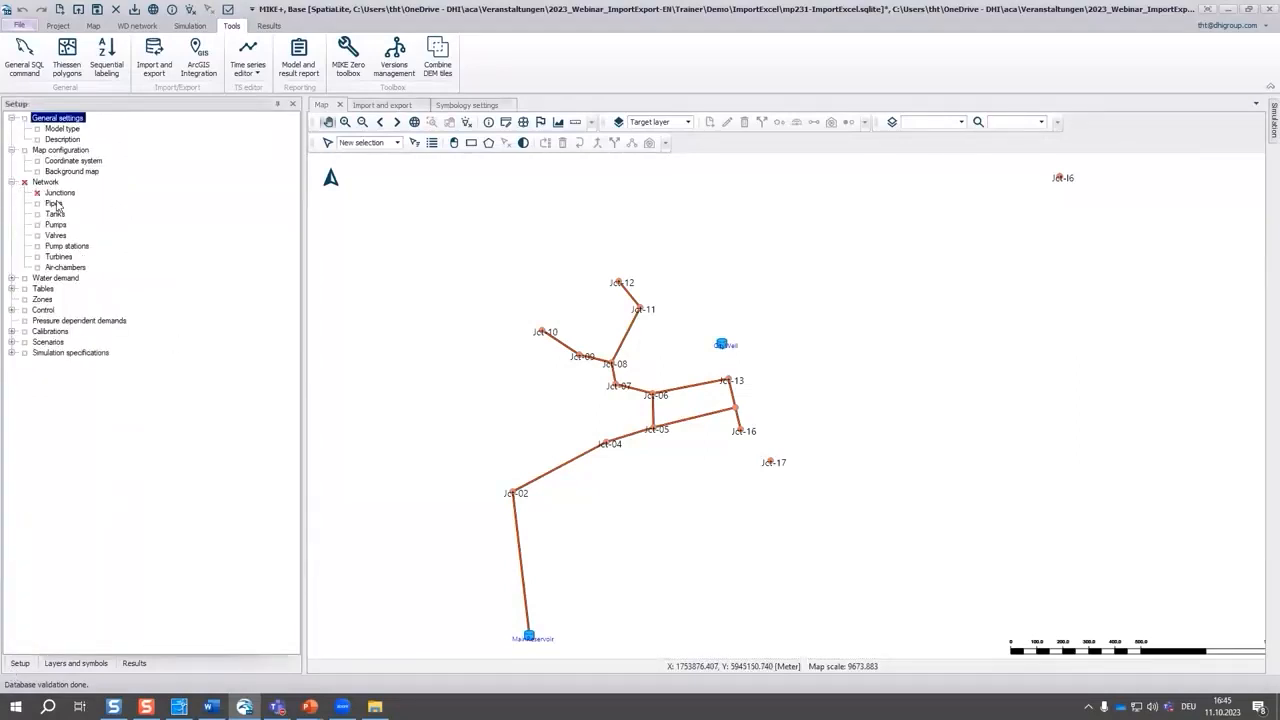
click(54, 203)
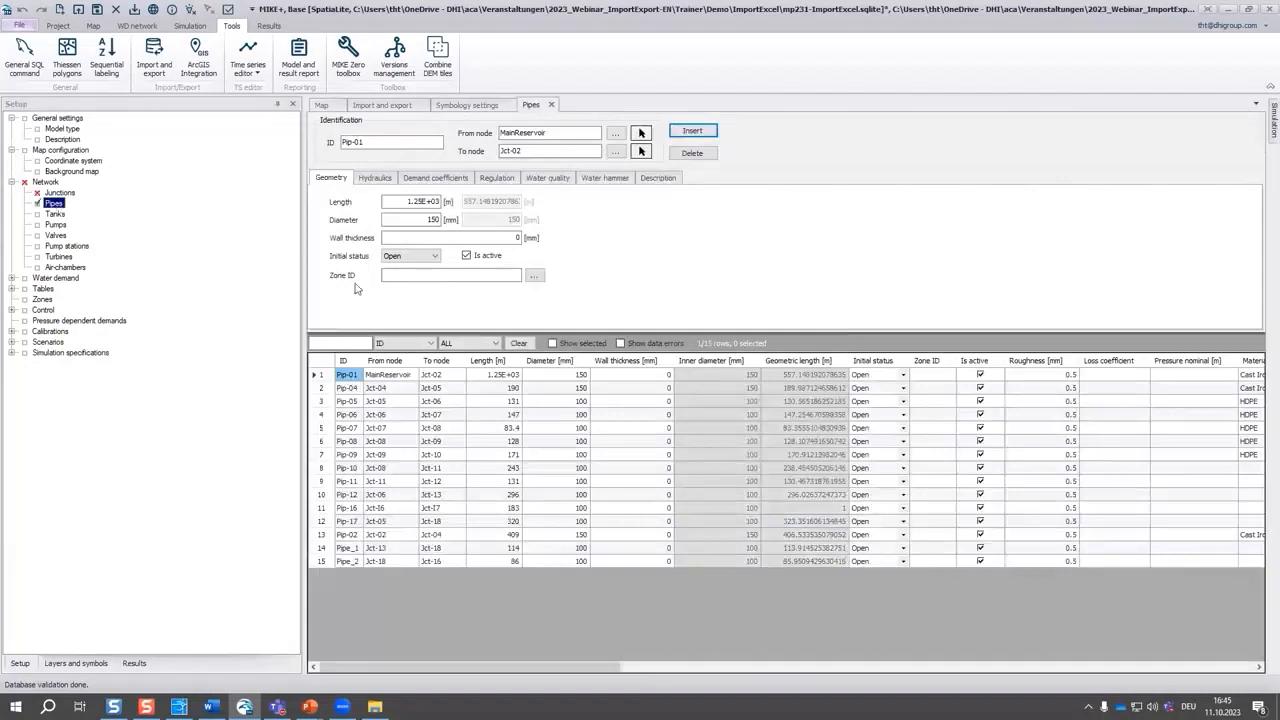
click(385, 361)
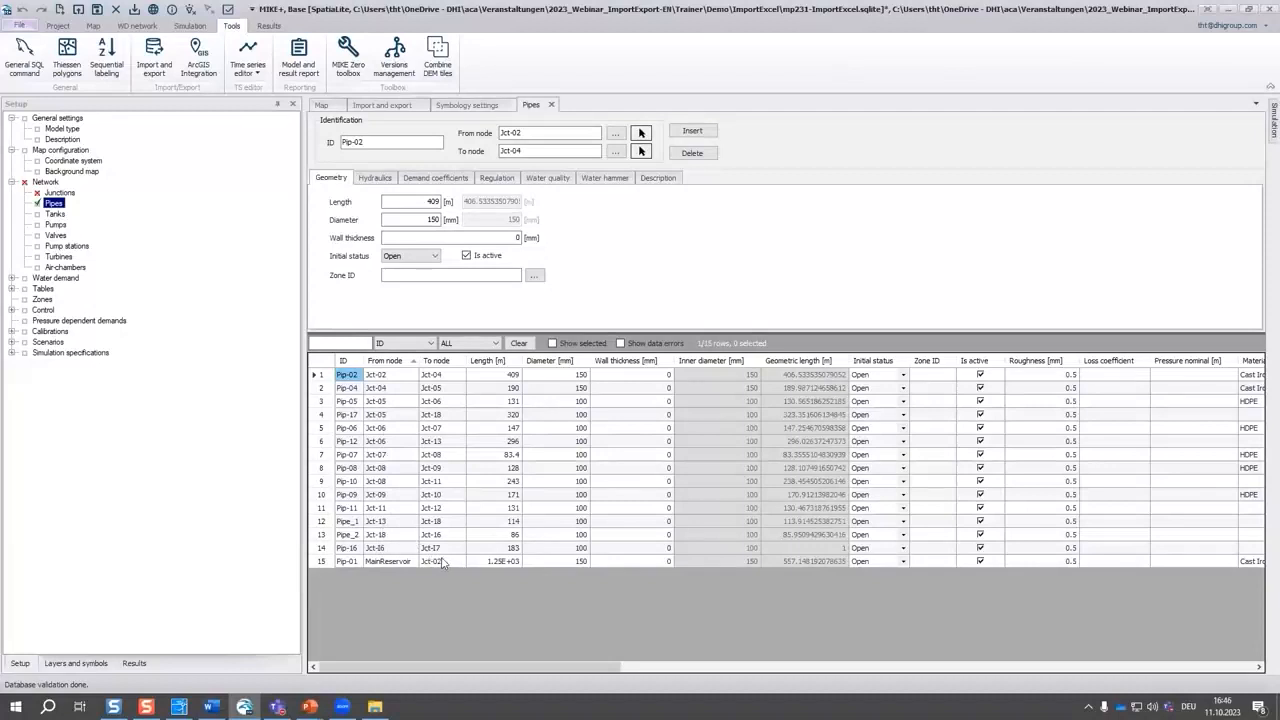
click(386, 550)
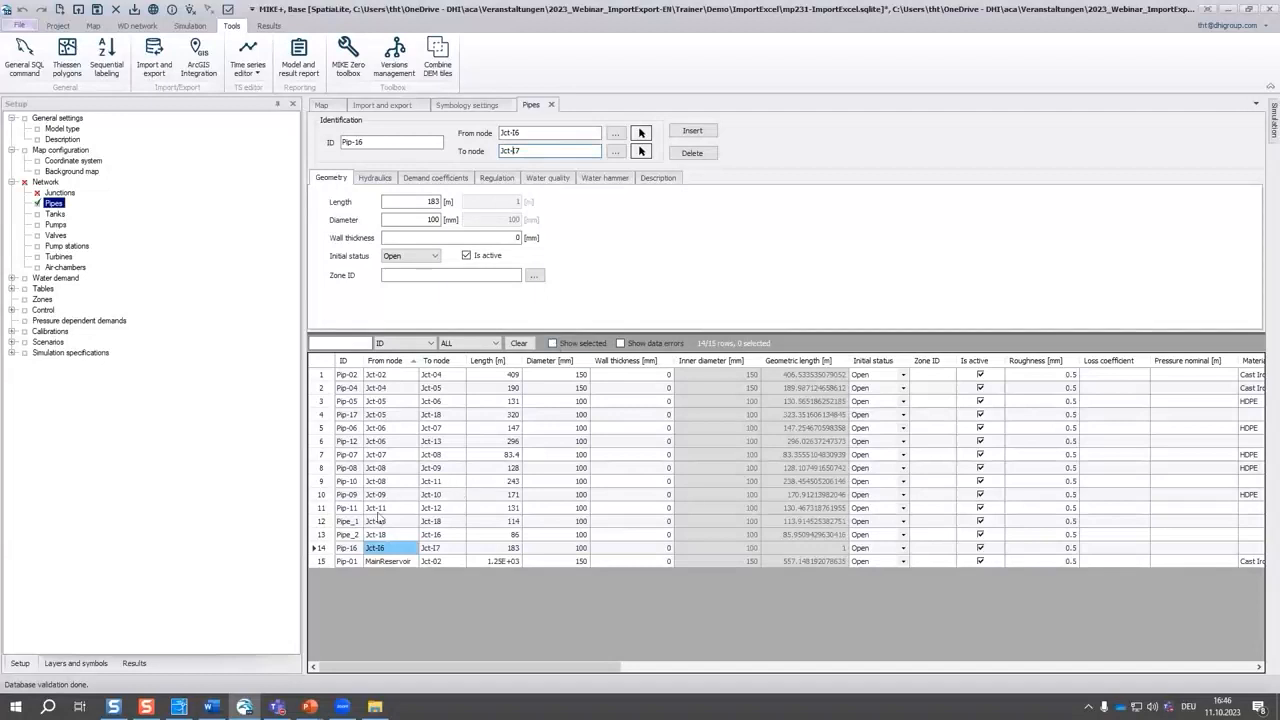
click(321, 549)
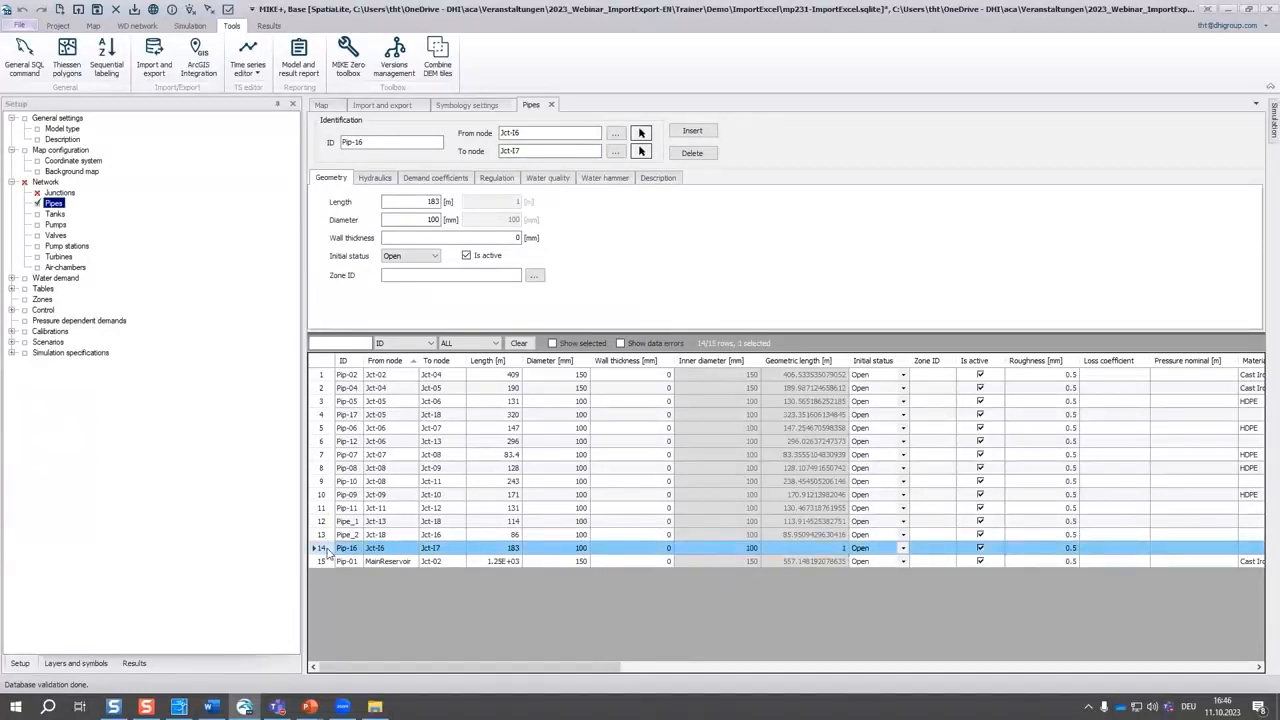
Step: Examine where the selected pipe Pip-16 lies on the map relative to the rest of the network
click(322, 104)
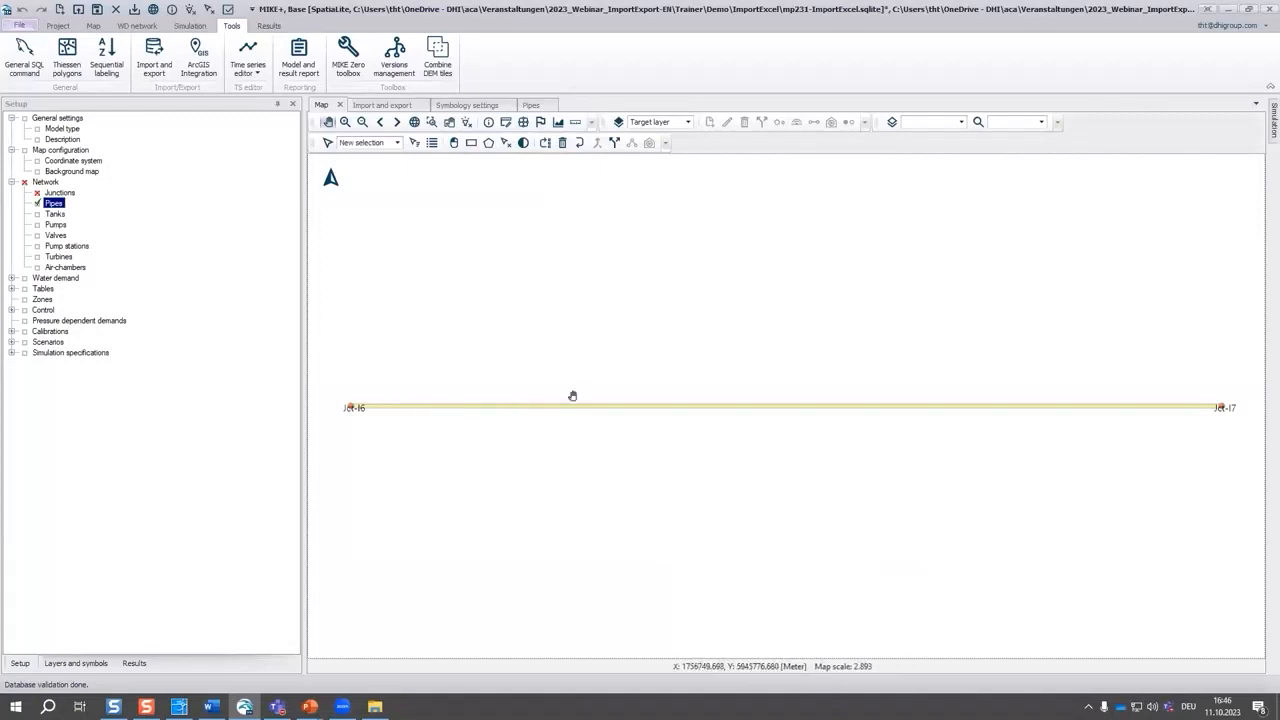
scroll(464, 393, down, 5)
scroll(464, 393, down, 7)
scroll(464, 393, down, 15)
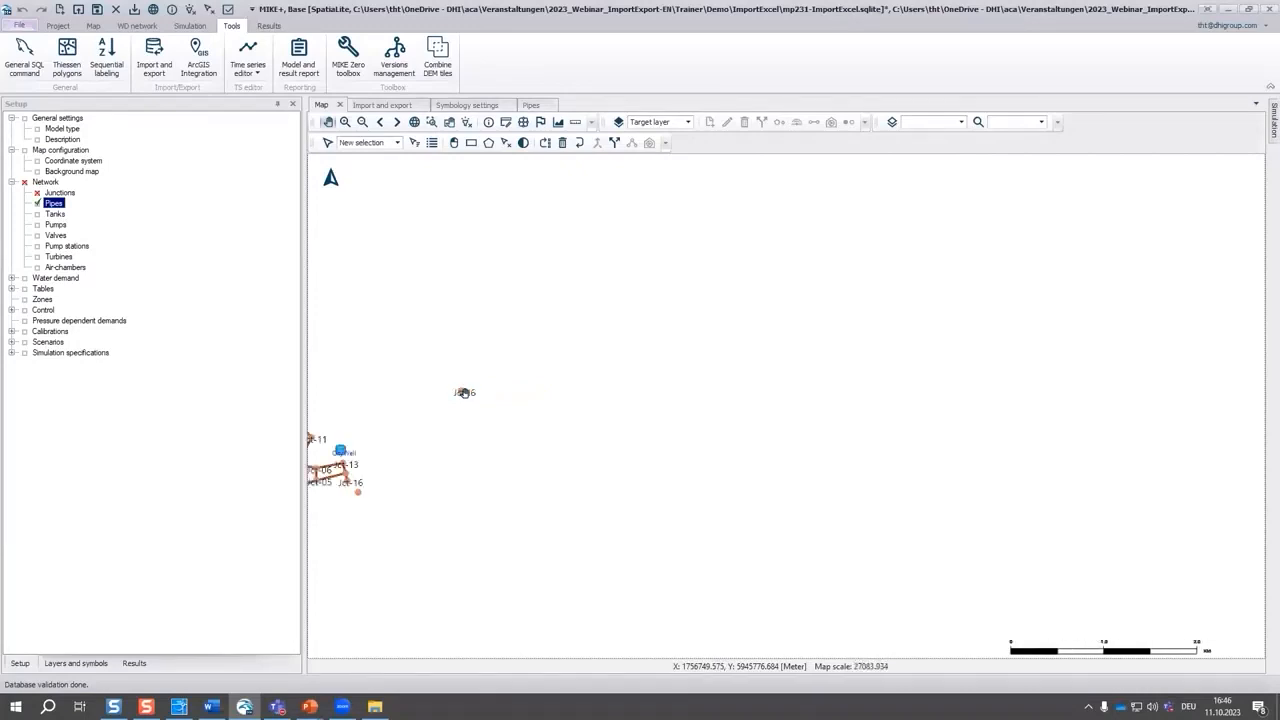
scroll(464, 393, down, 2)
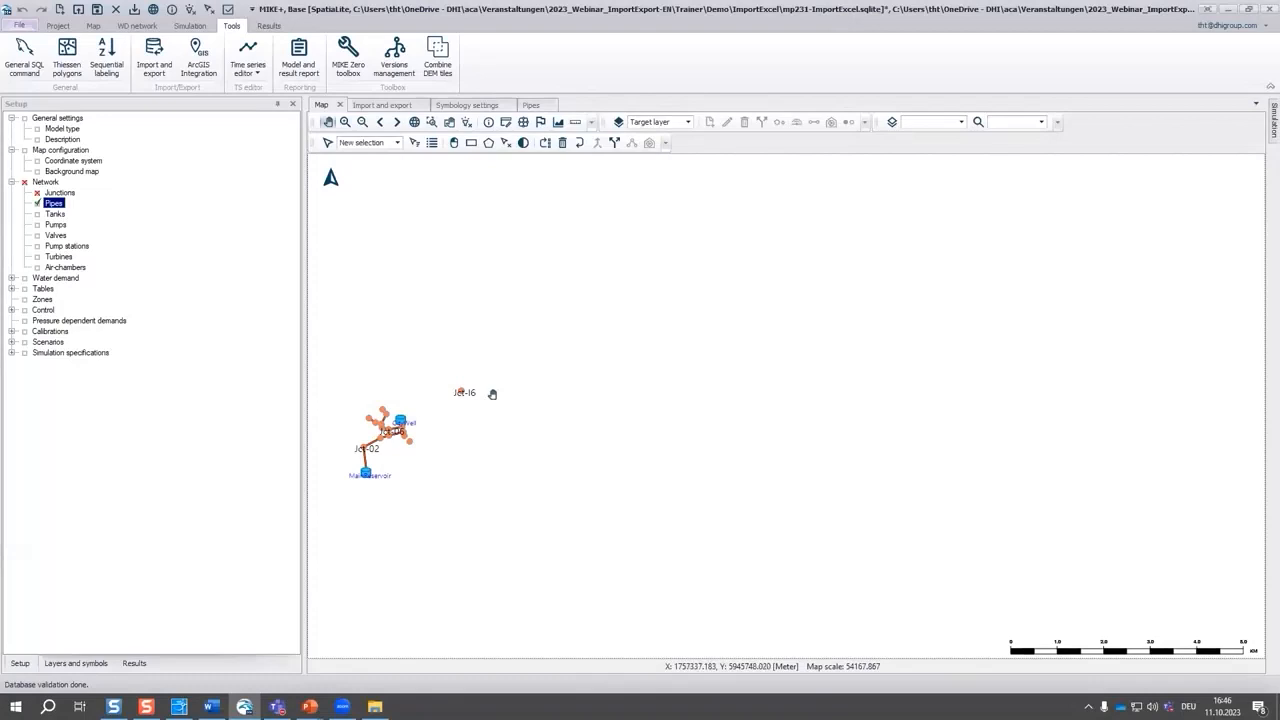
Step: Insert a new section named Import Hydrants in the import job and move it below the Import Junctions section
click(384, 105)
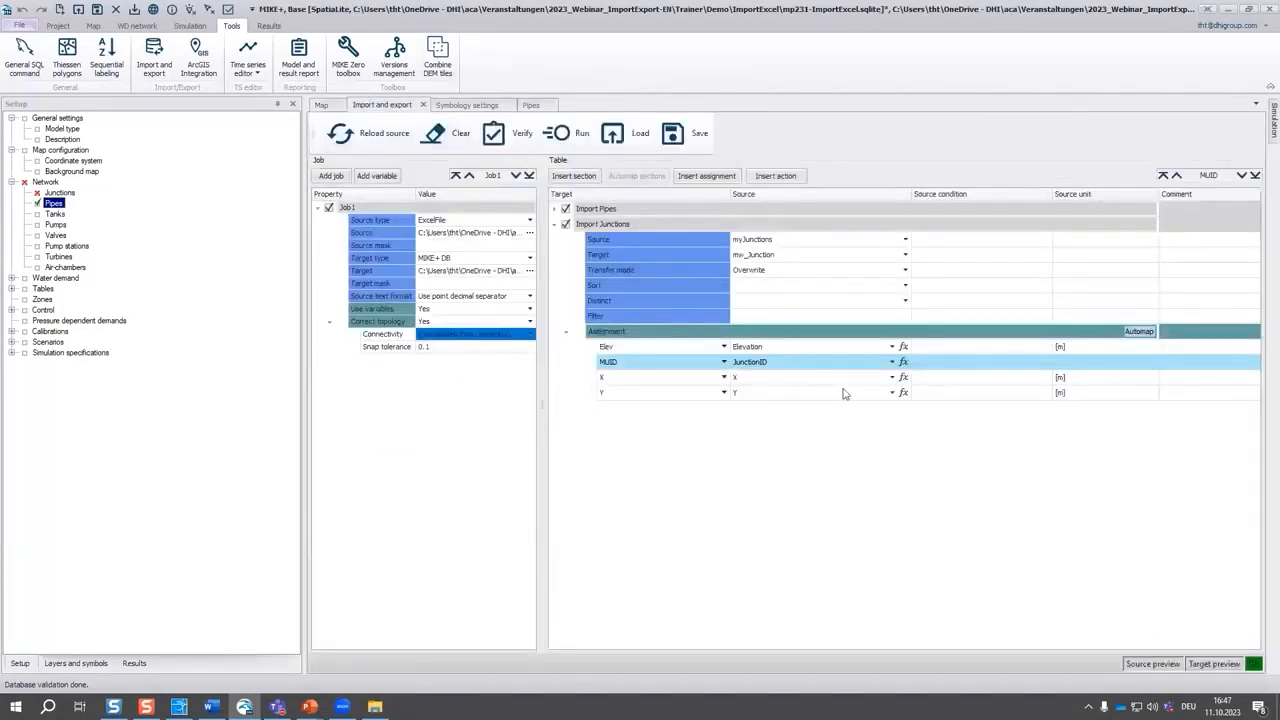
click(574, 175)
click(617, 227)
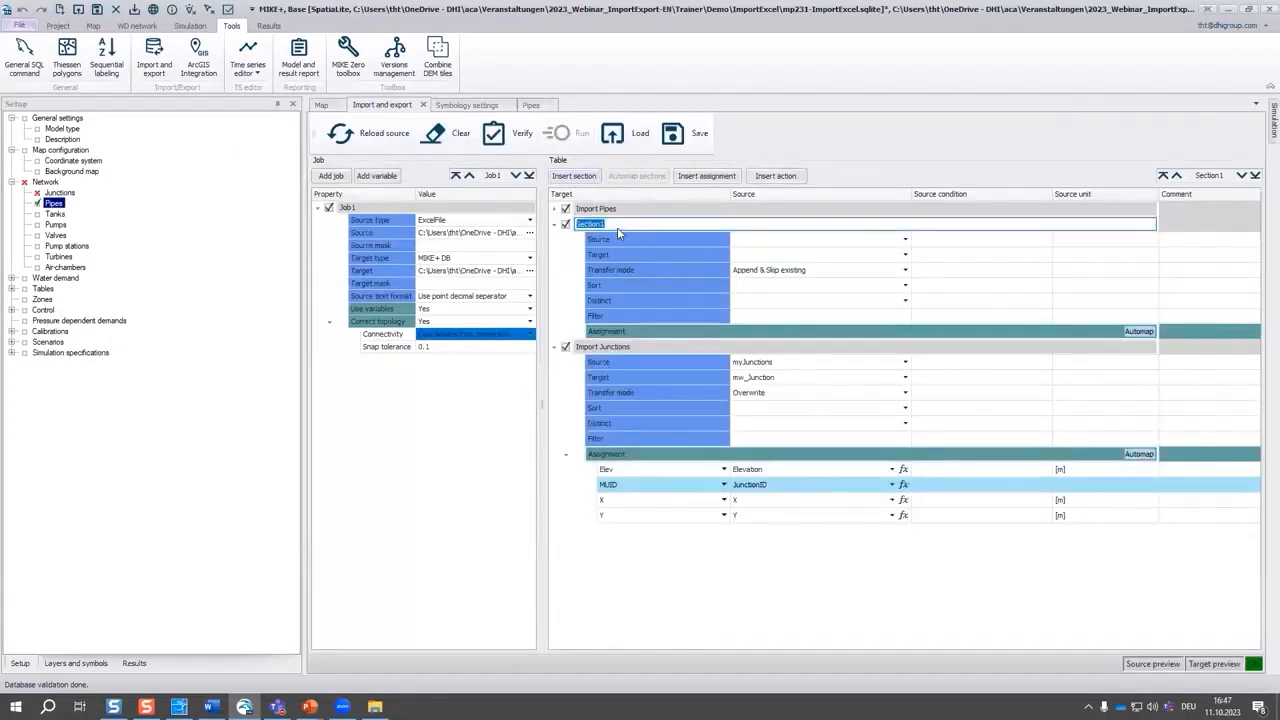
text(Imp)
click(1188, 226)
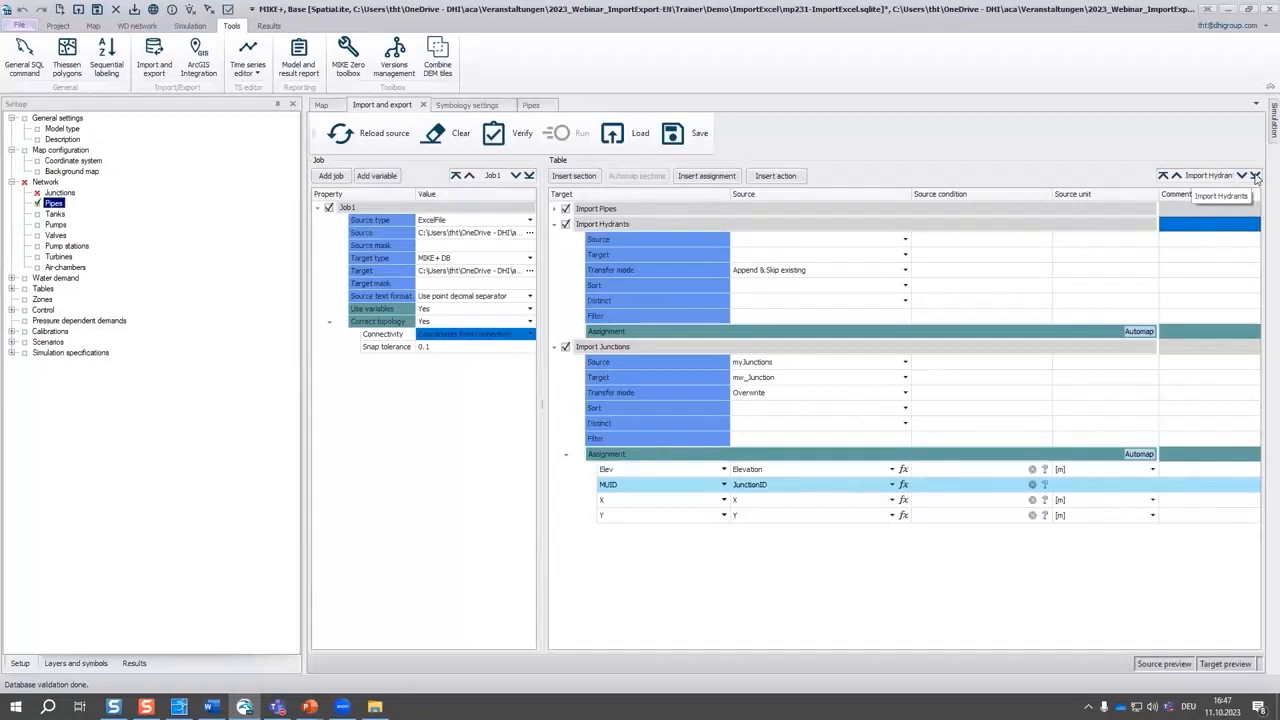
click(1256, 177)
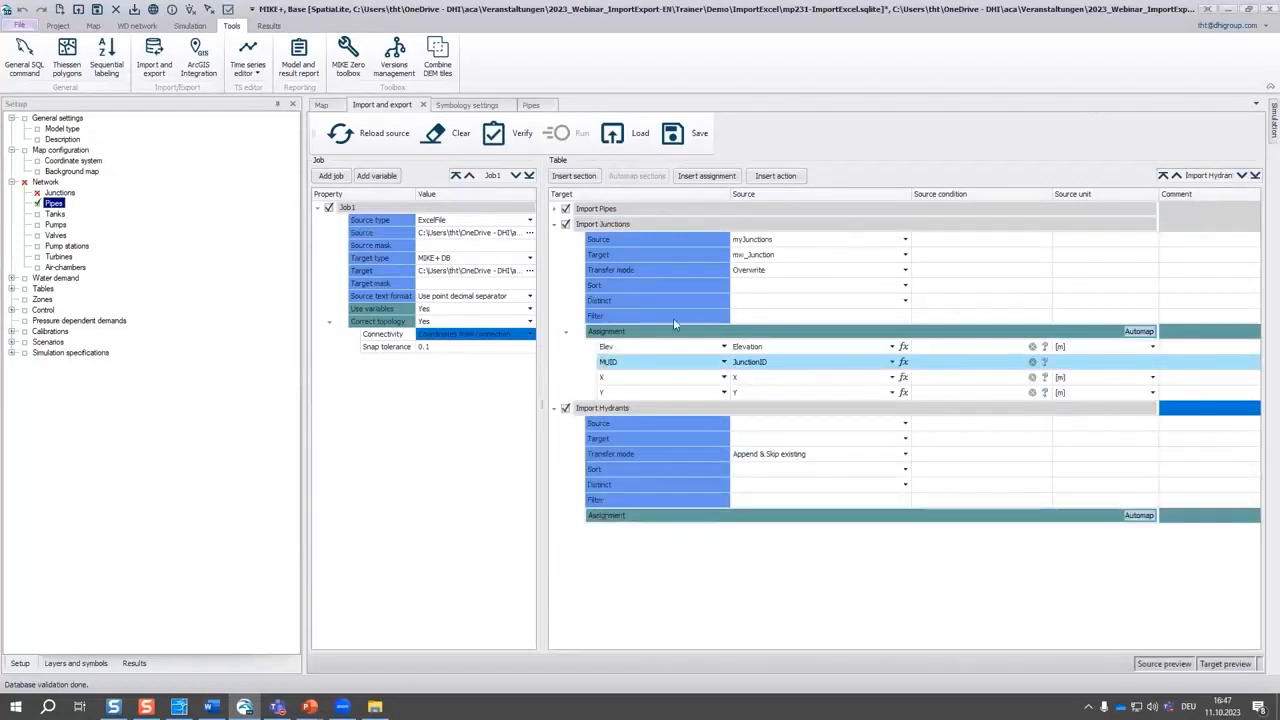
Step: Set the Import Hydrants section's source to myHydrants and its target to mw_Junction
click(903, 425)
click(903, 425)
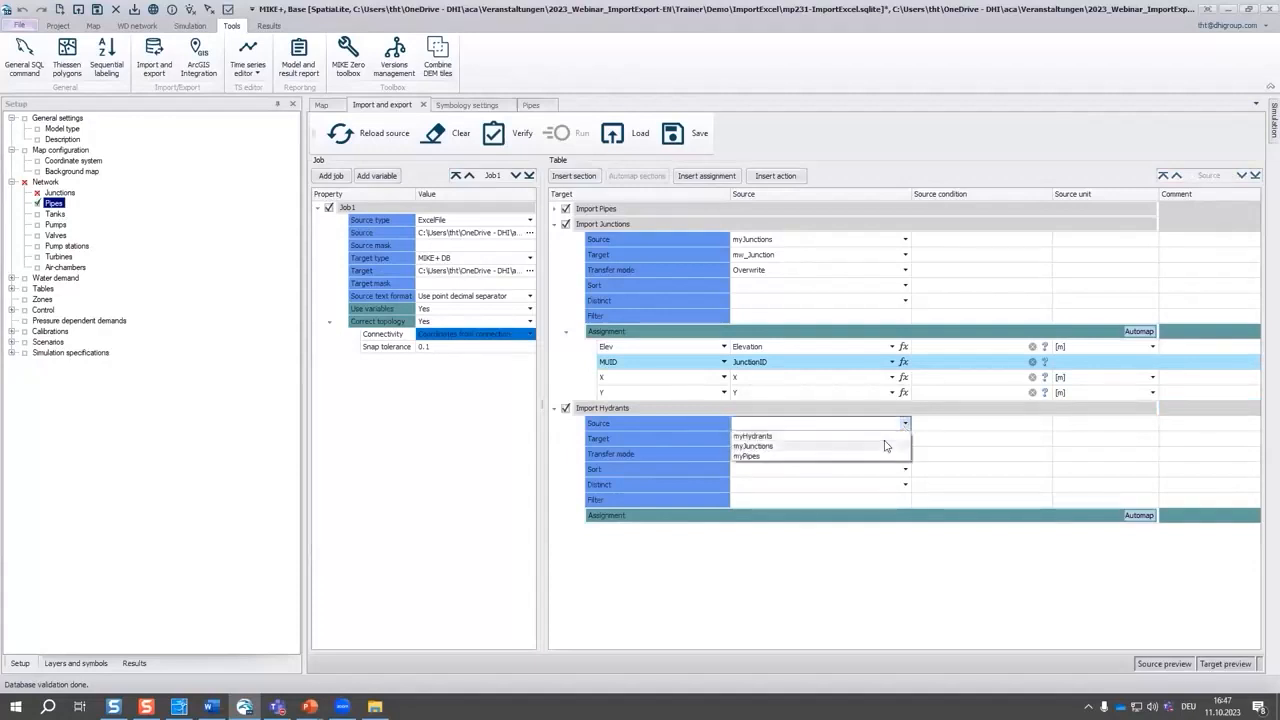
click(883, 439)
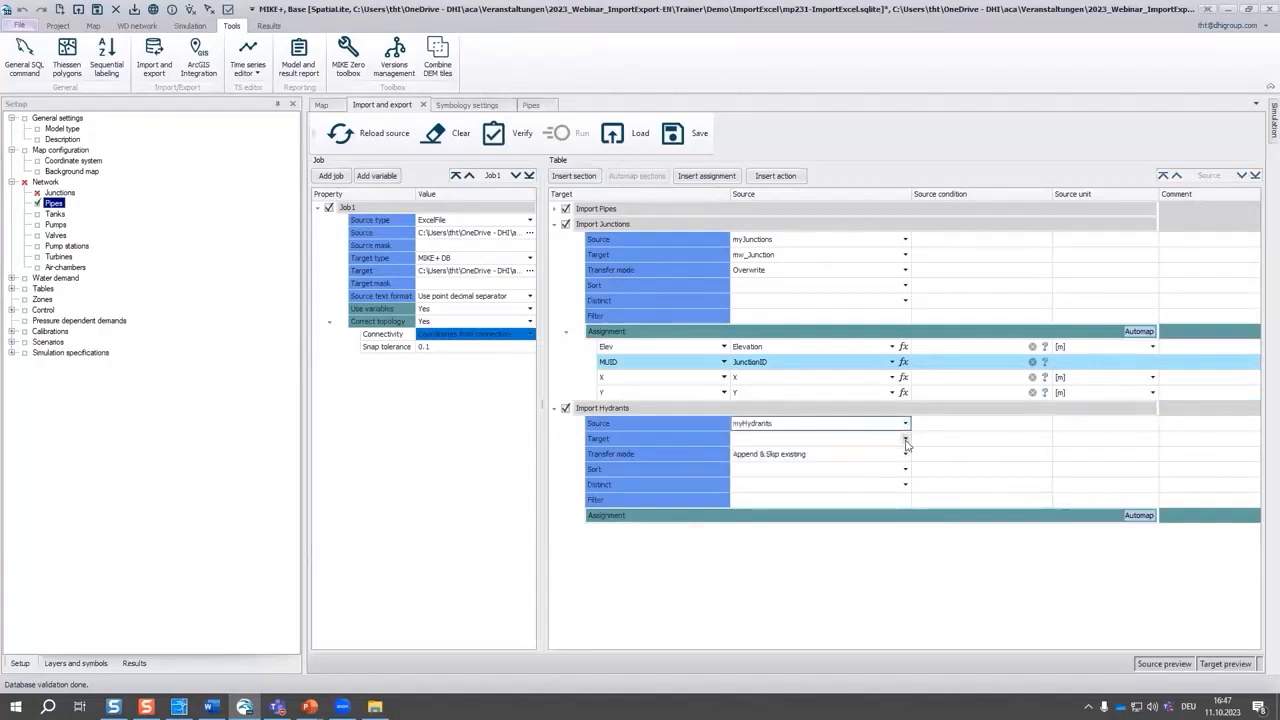
click(905, 441)
click(905, 441)
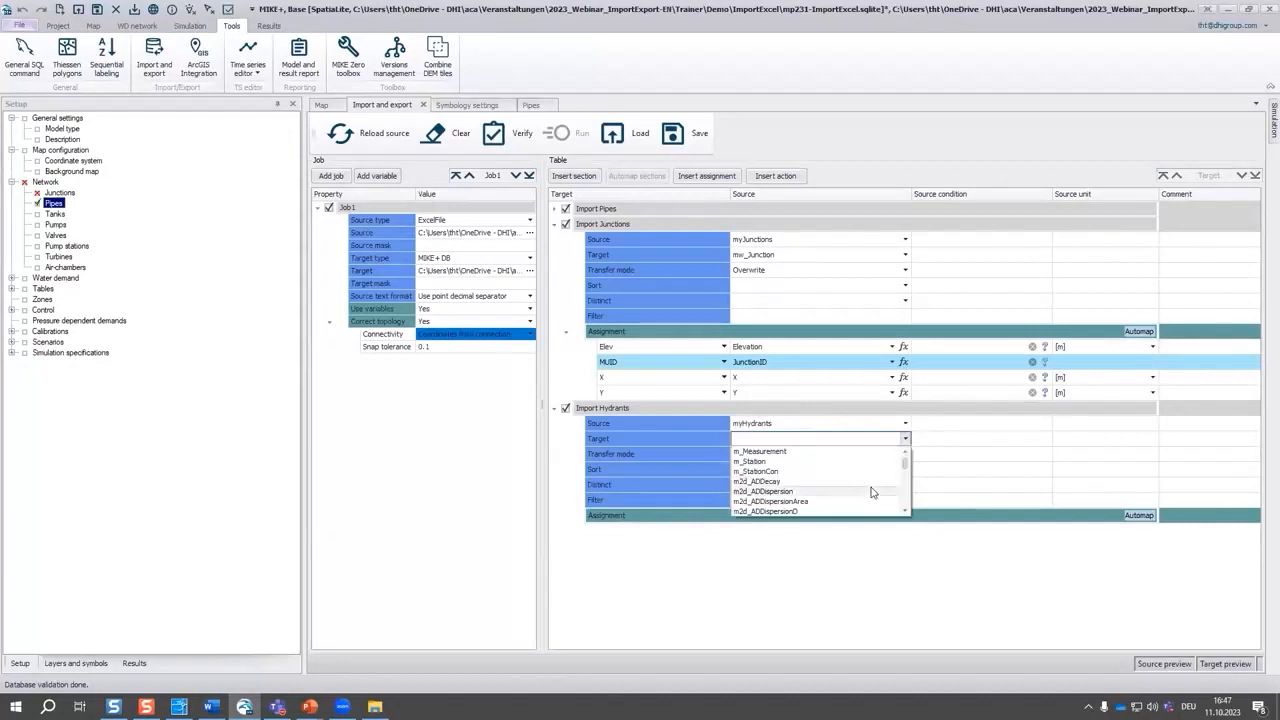
text(mw_j)
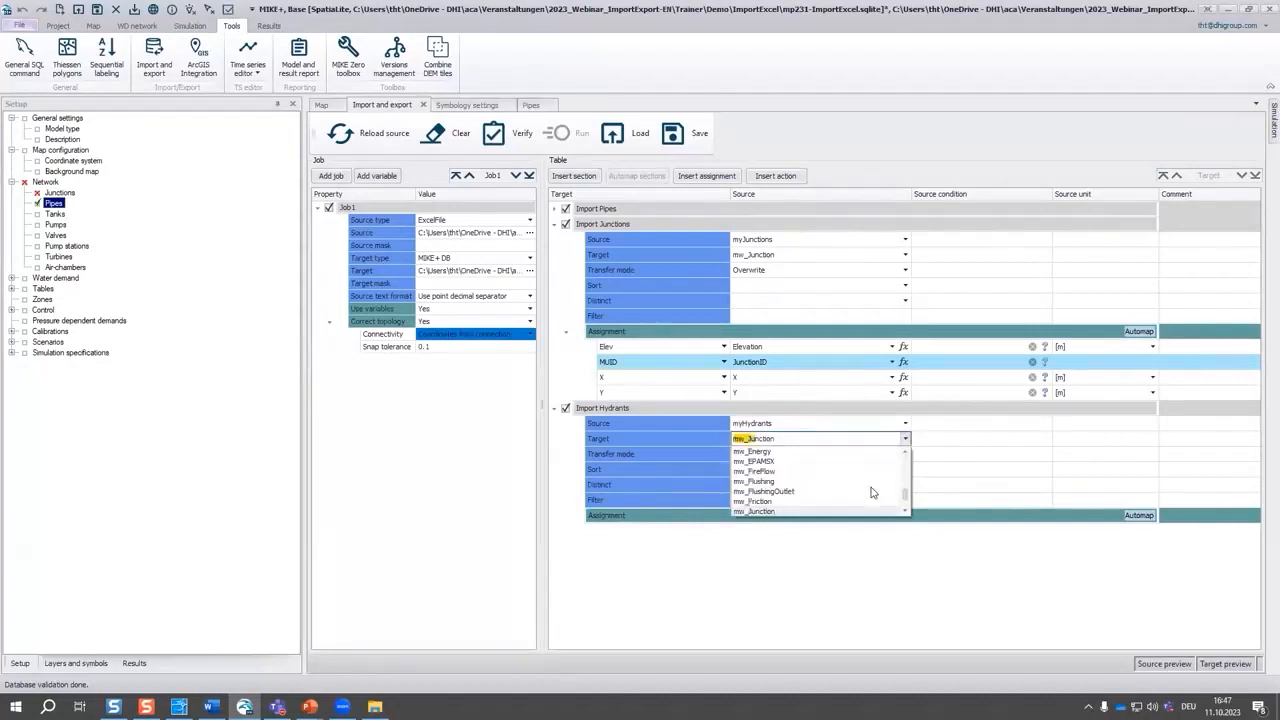
click(826, 440)
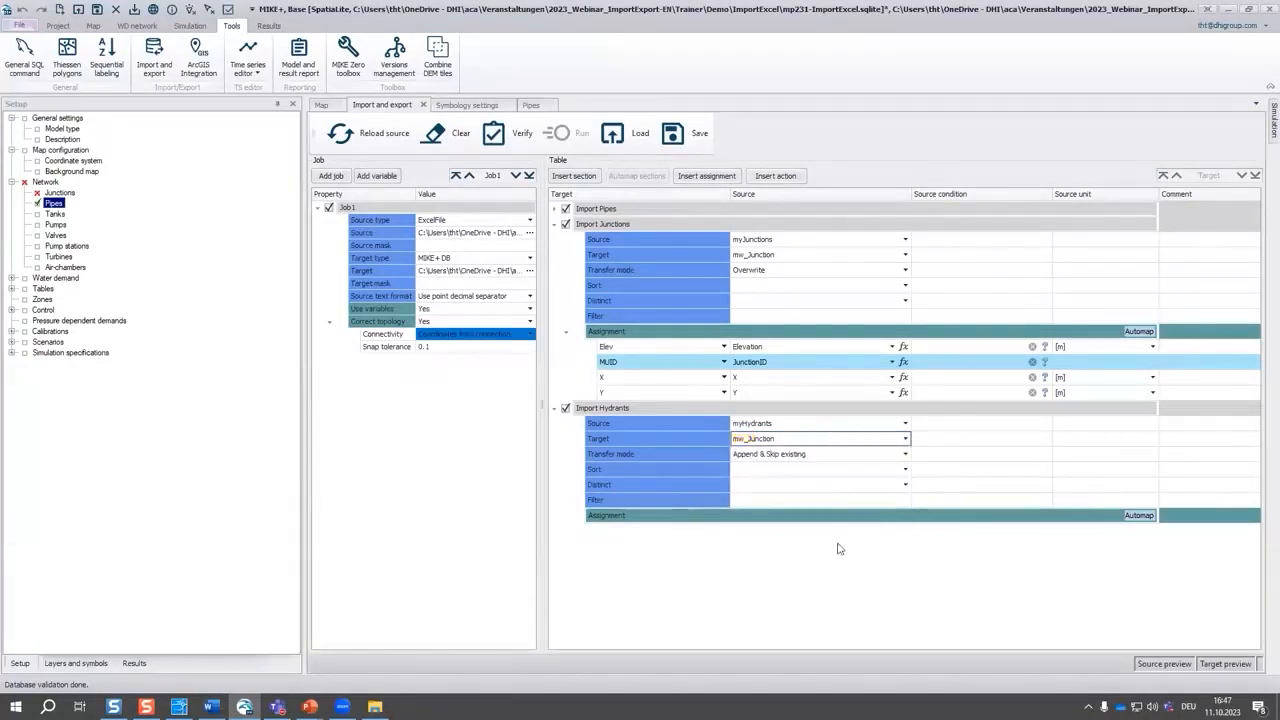
click(840, 550)
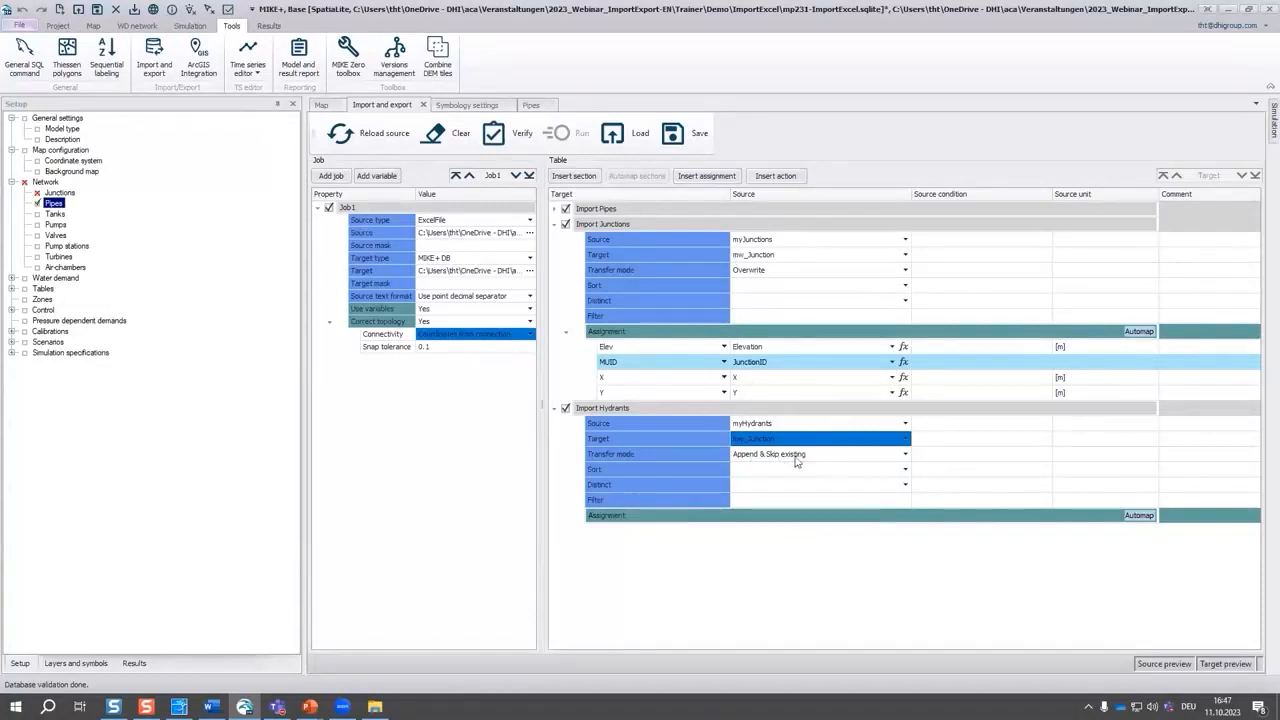
Step: Automap the hydrant section's assignments, map HydrantID to the target attribute MUID, and delete the Size assignment
click(1137, 515)
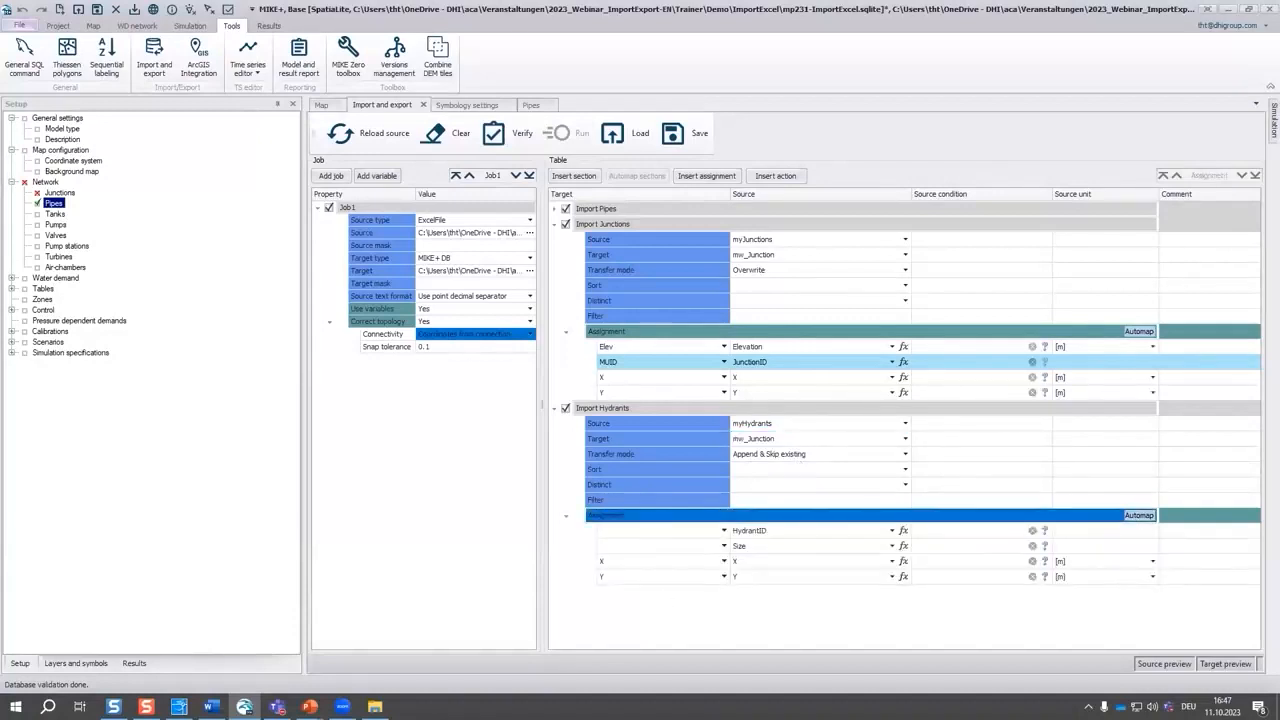
click(724, 531)
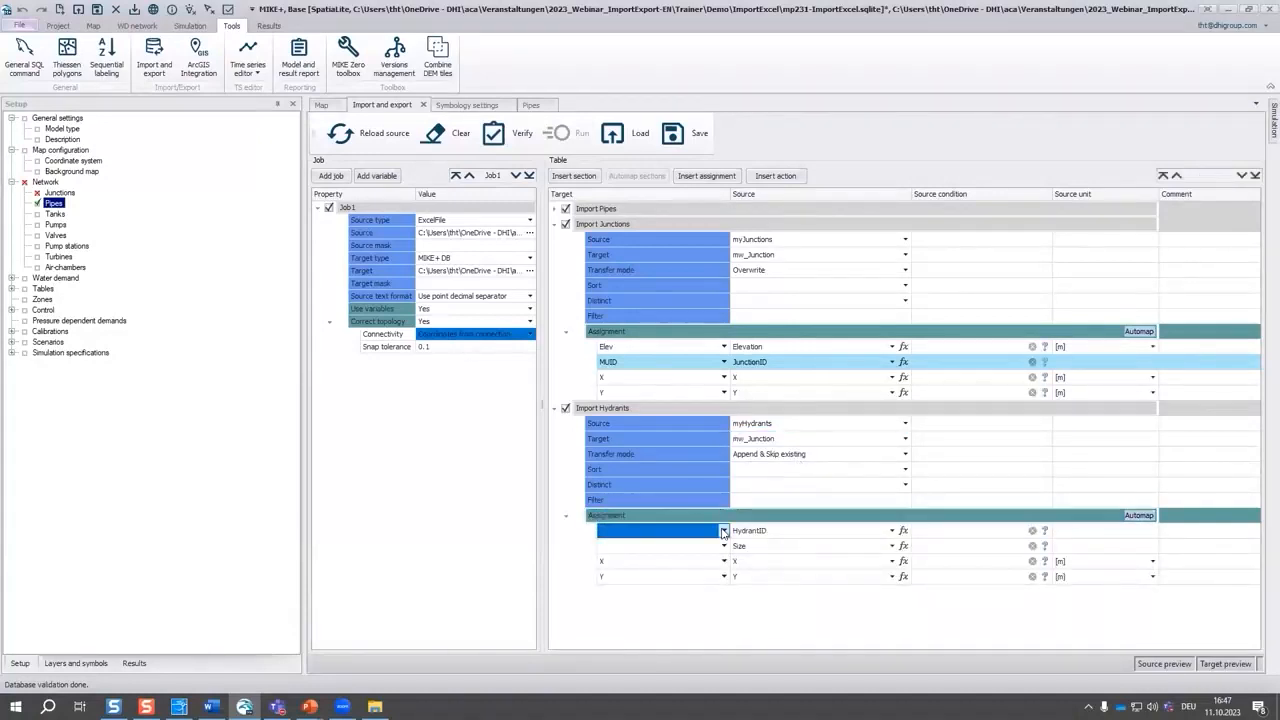
text(M)
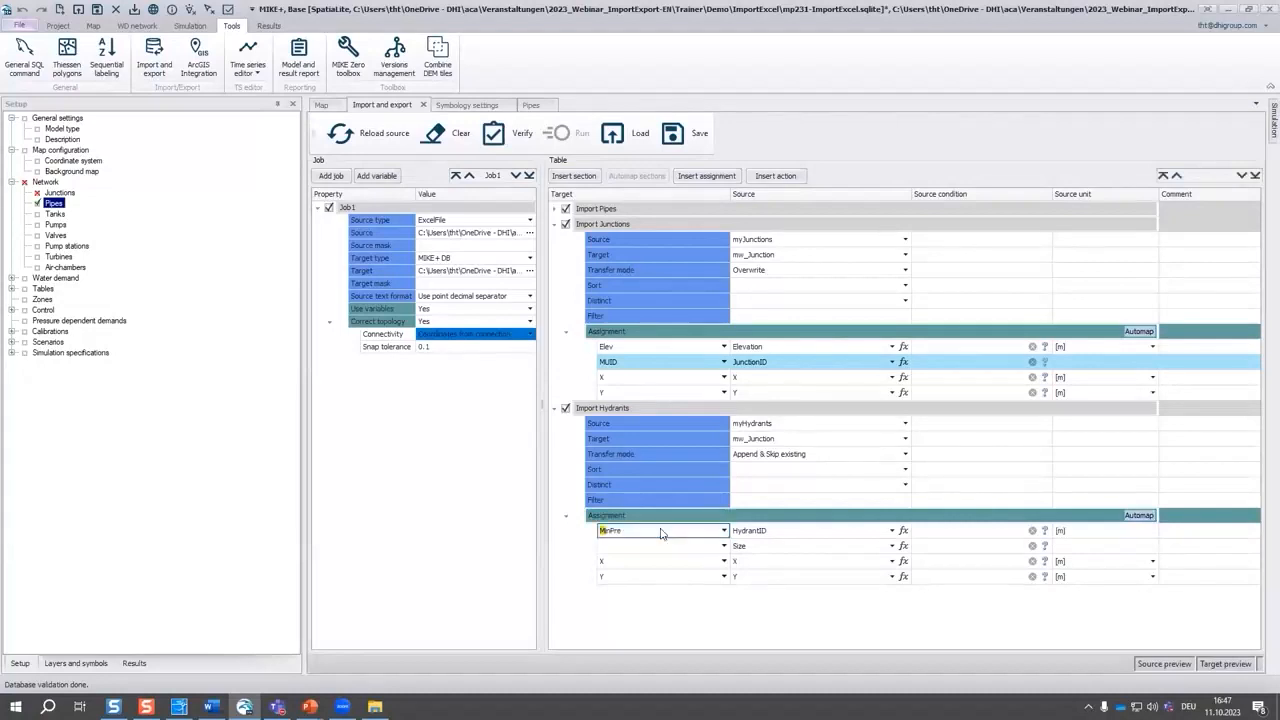
text(UID)
right_click(617, 549)
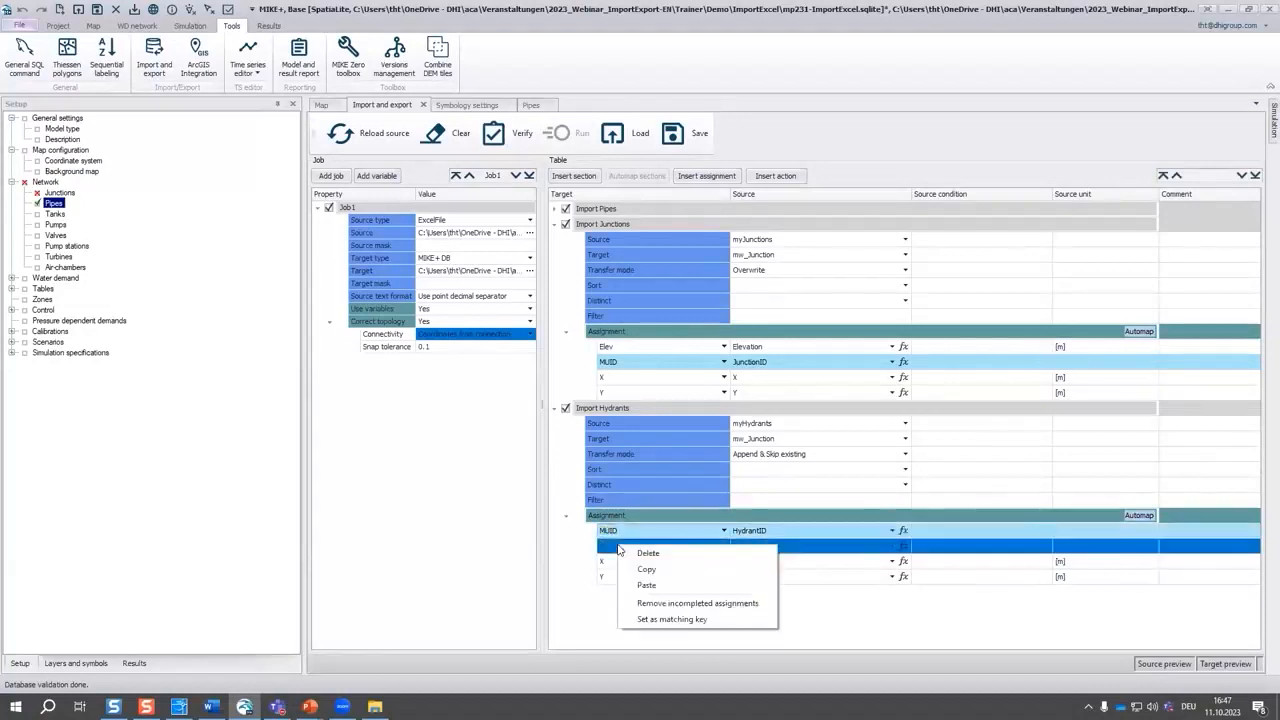
click(645, 553)
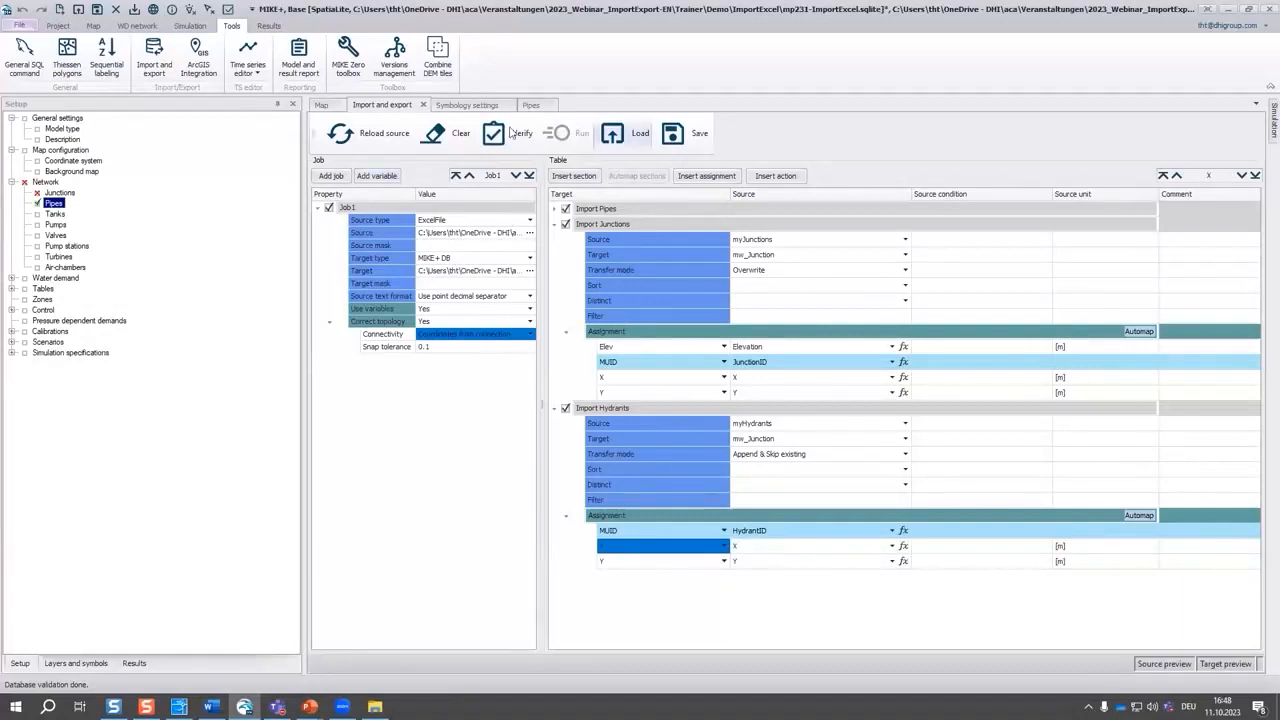
Step: Verify and run the import job, and inspect the imported hydrants on the map
click(508, 133)
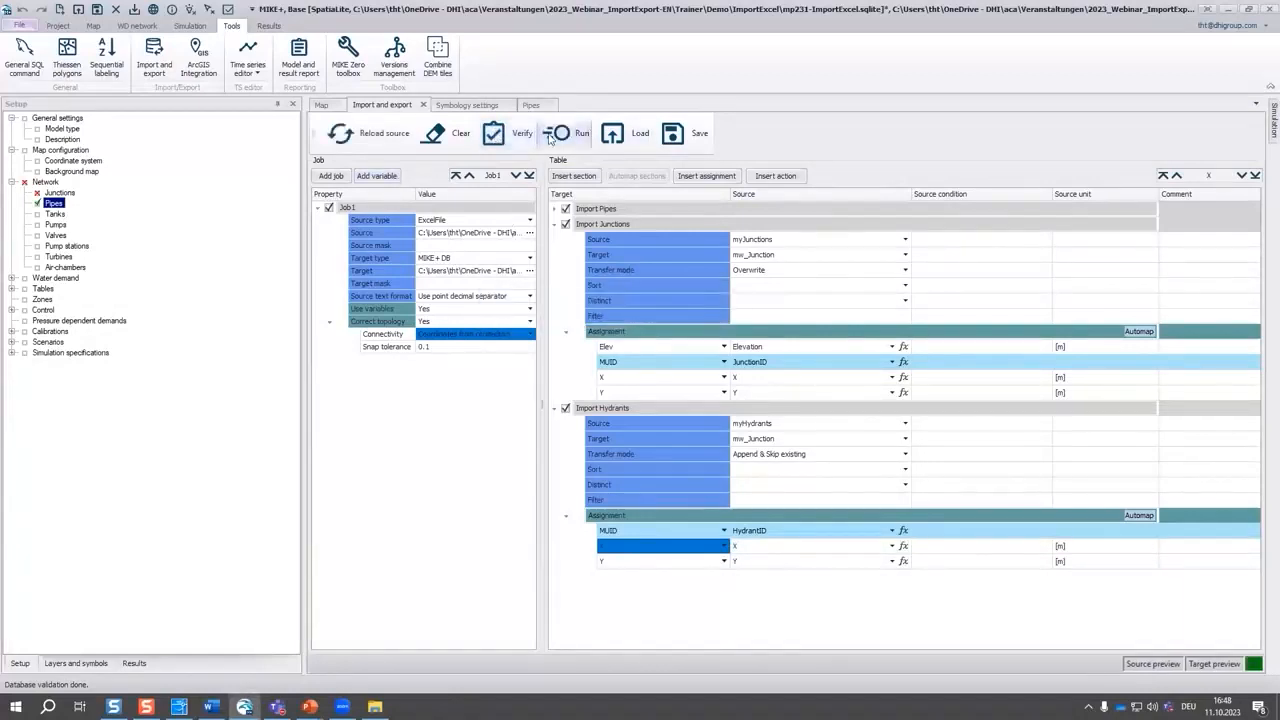
click(582, 133)
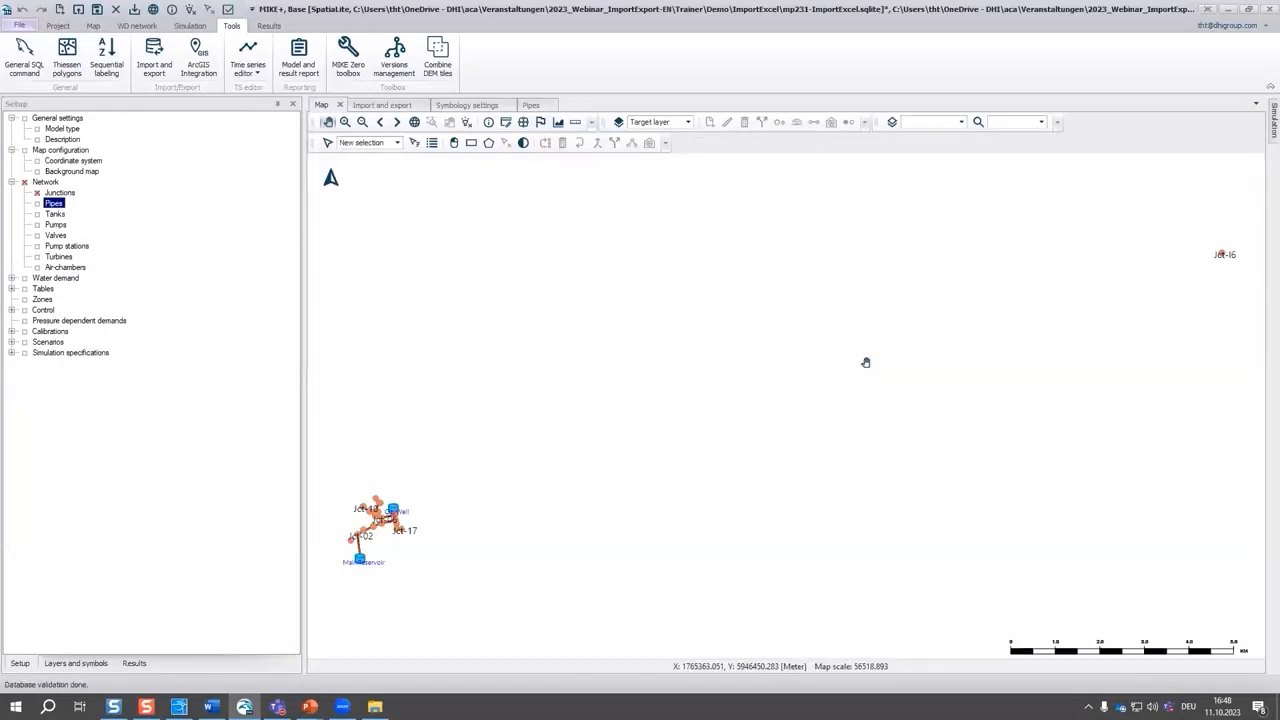
scroll(388, 529, up, 3)
scroll(388, 529, up, 5)
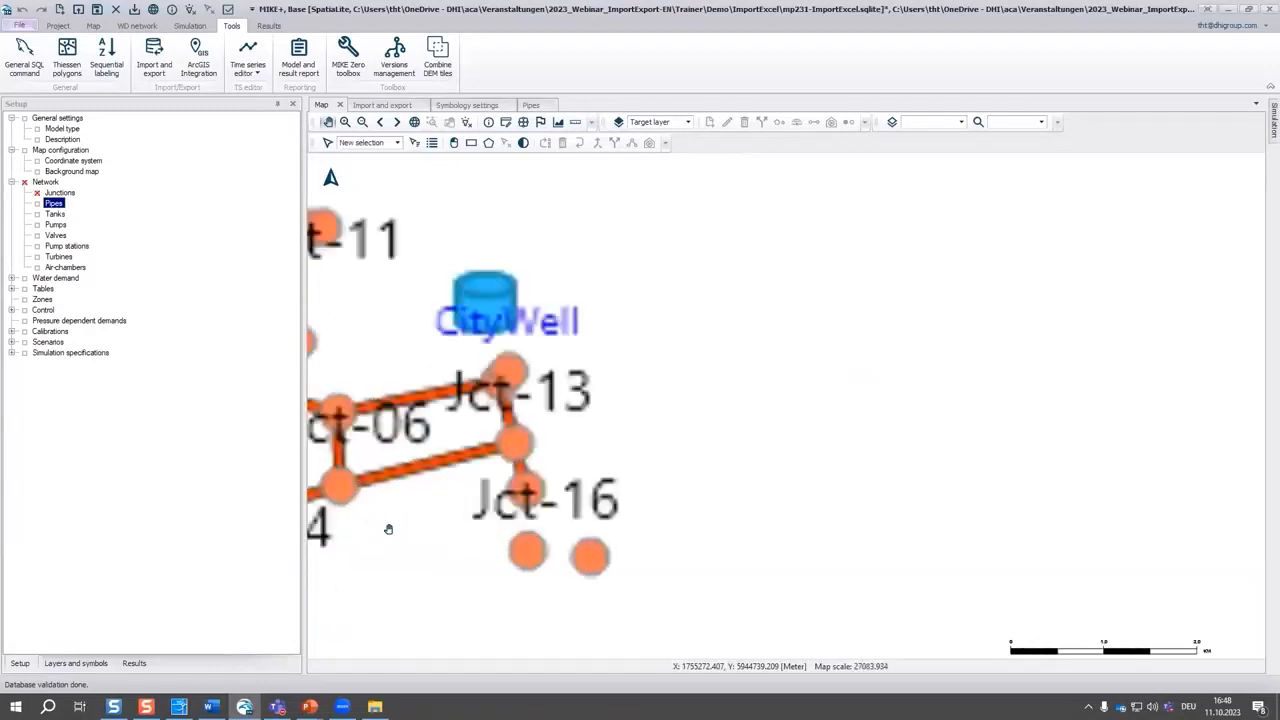
drag(434, 423, 855, 380)
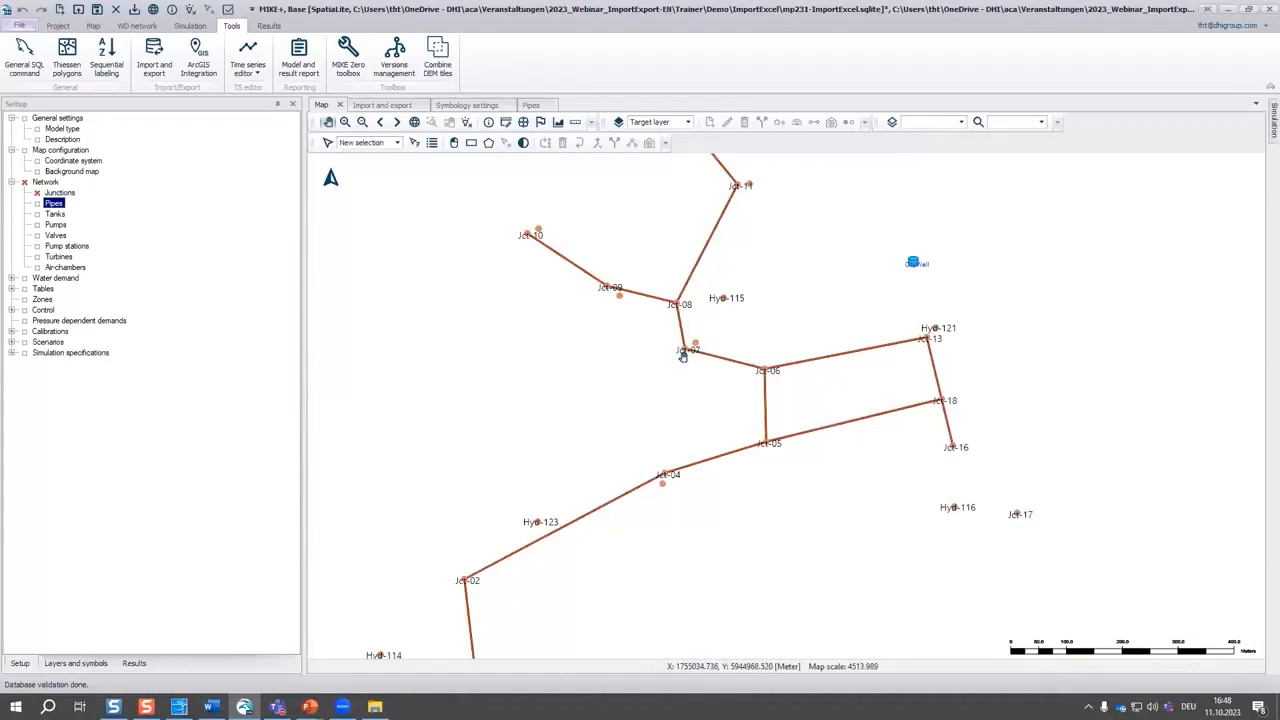
scroll(879, 436, down, 2)
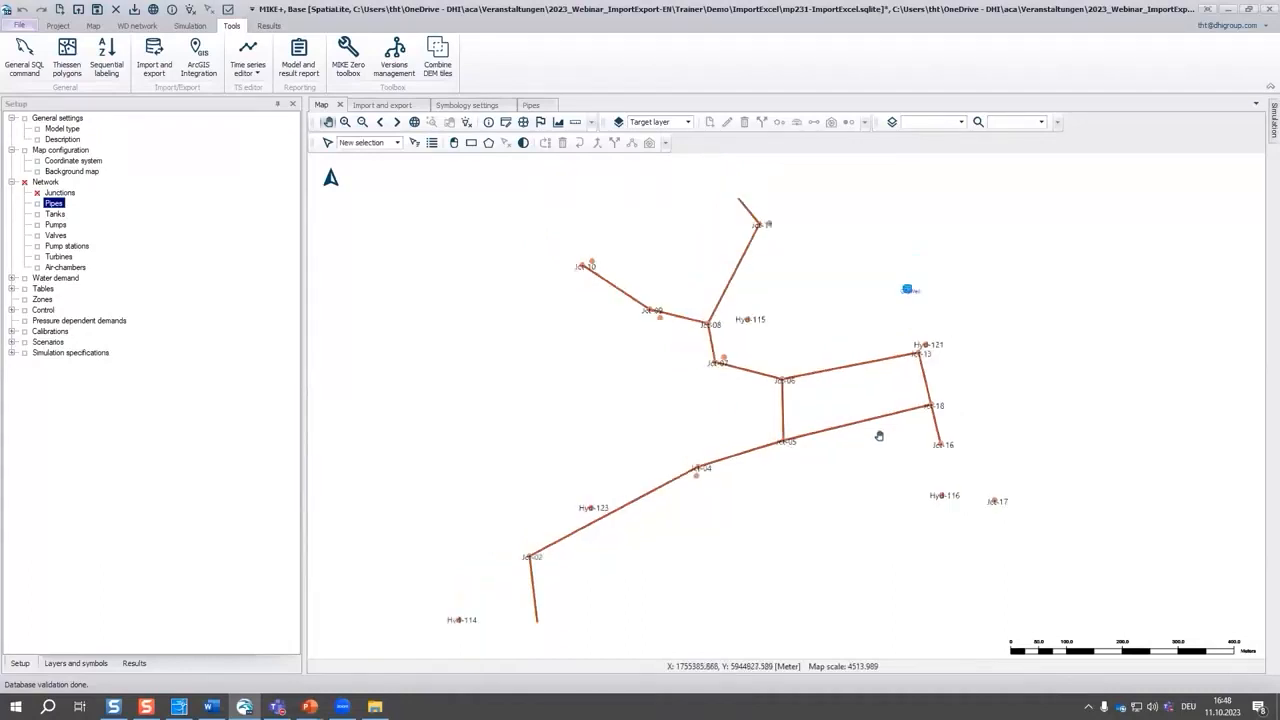
Step: Sort the Pipes table by From node and set the From node of pipe Pip-16 to Jct-16
click(529, 106)
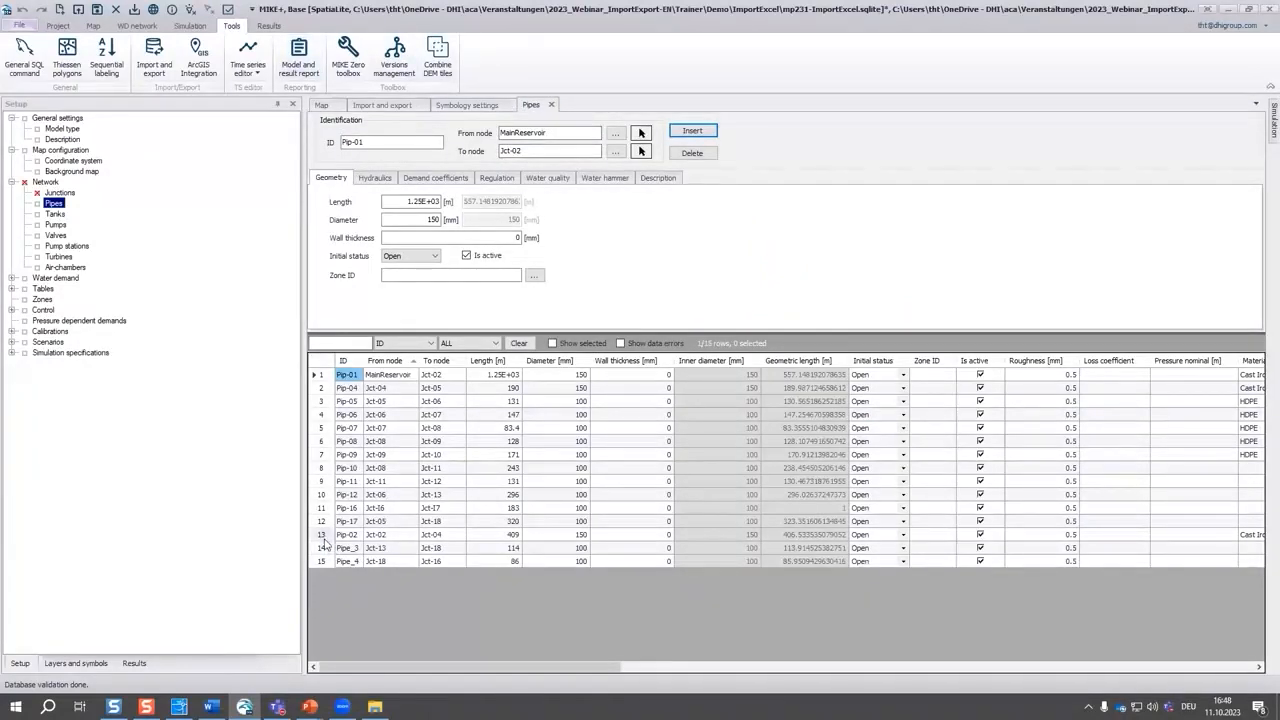
click(390, 361)
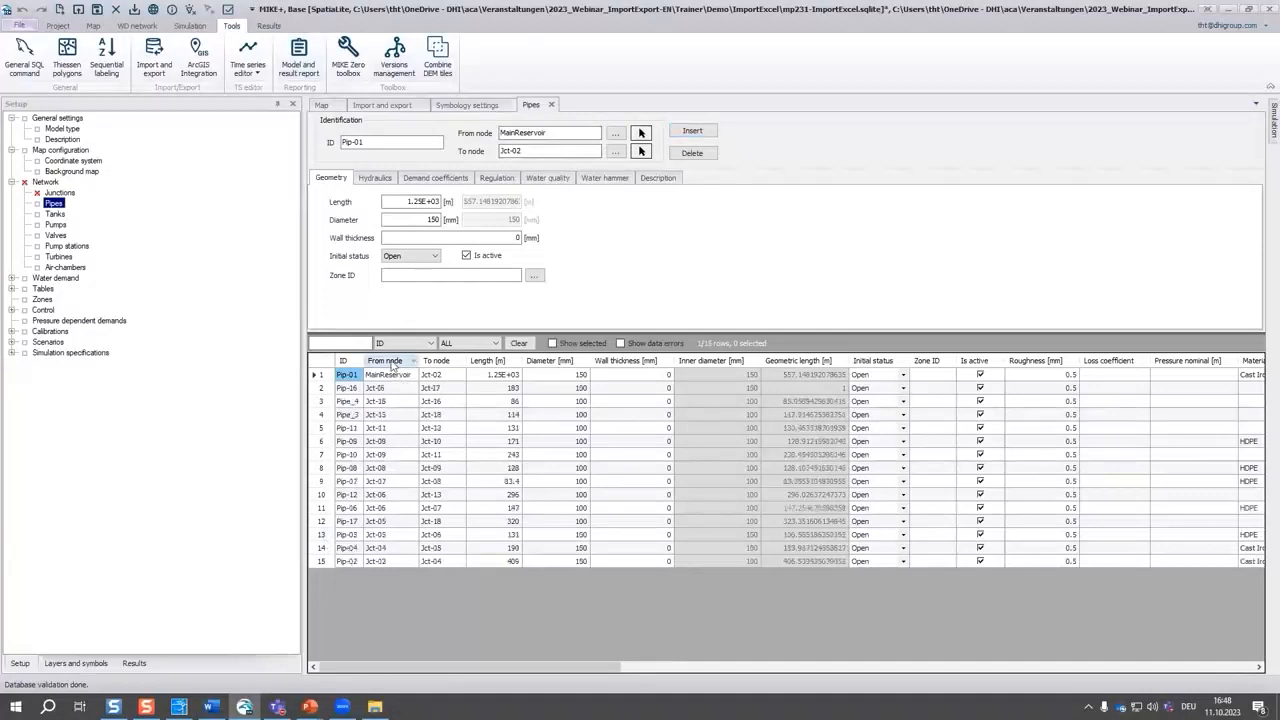
click(390, 362)
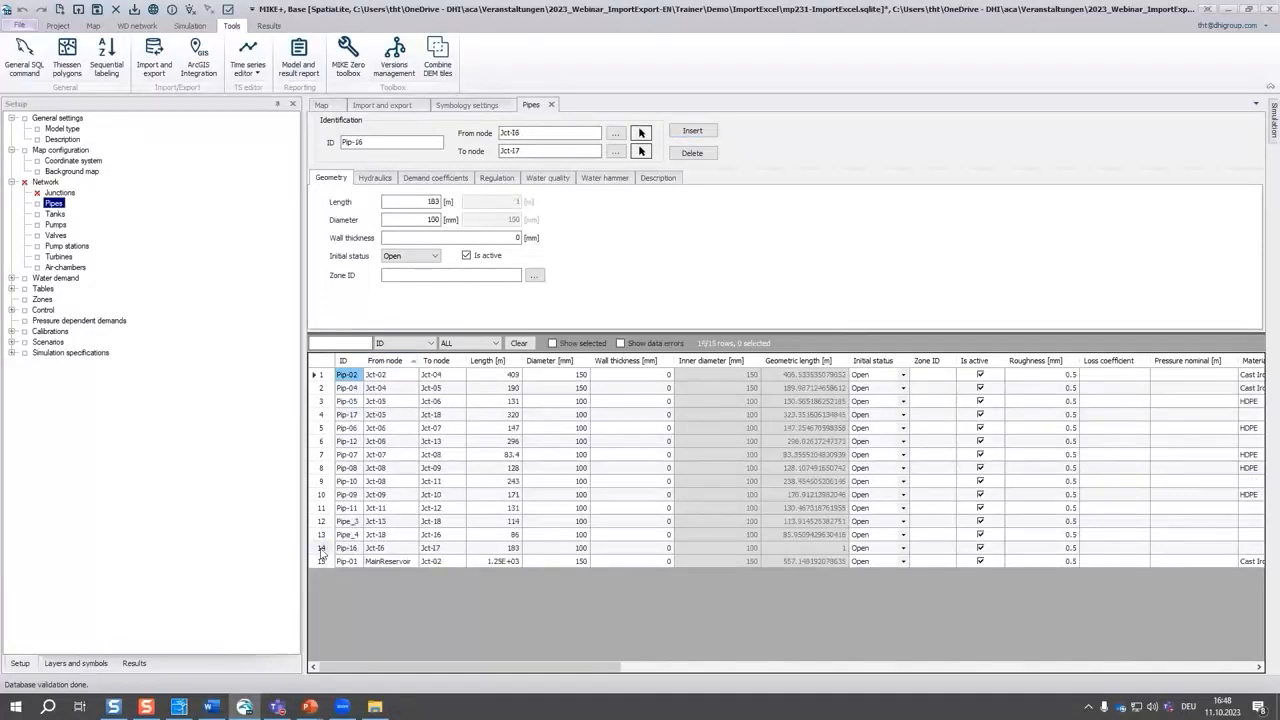
click(321, 549)
click(614, 133)
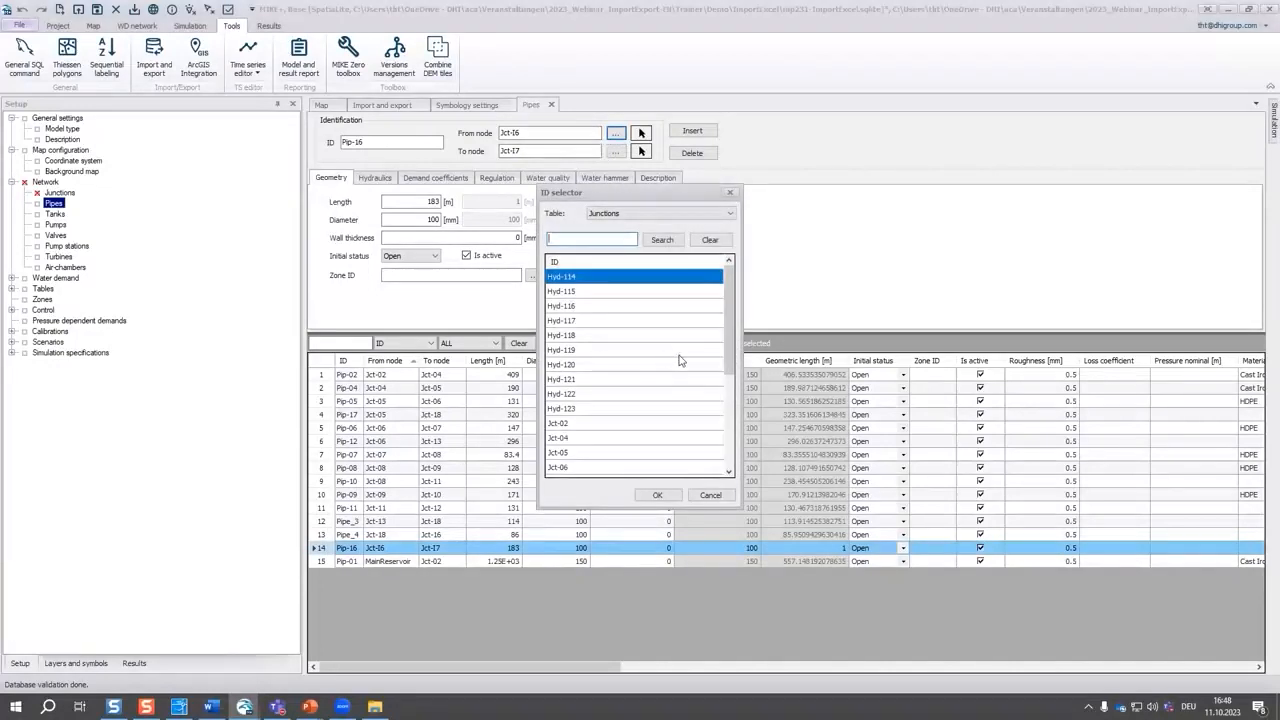
drag(725, 336, 726, 413)
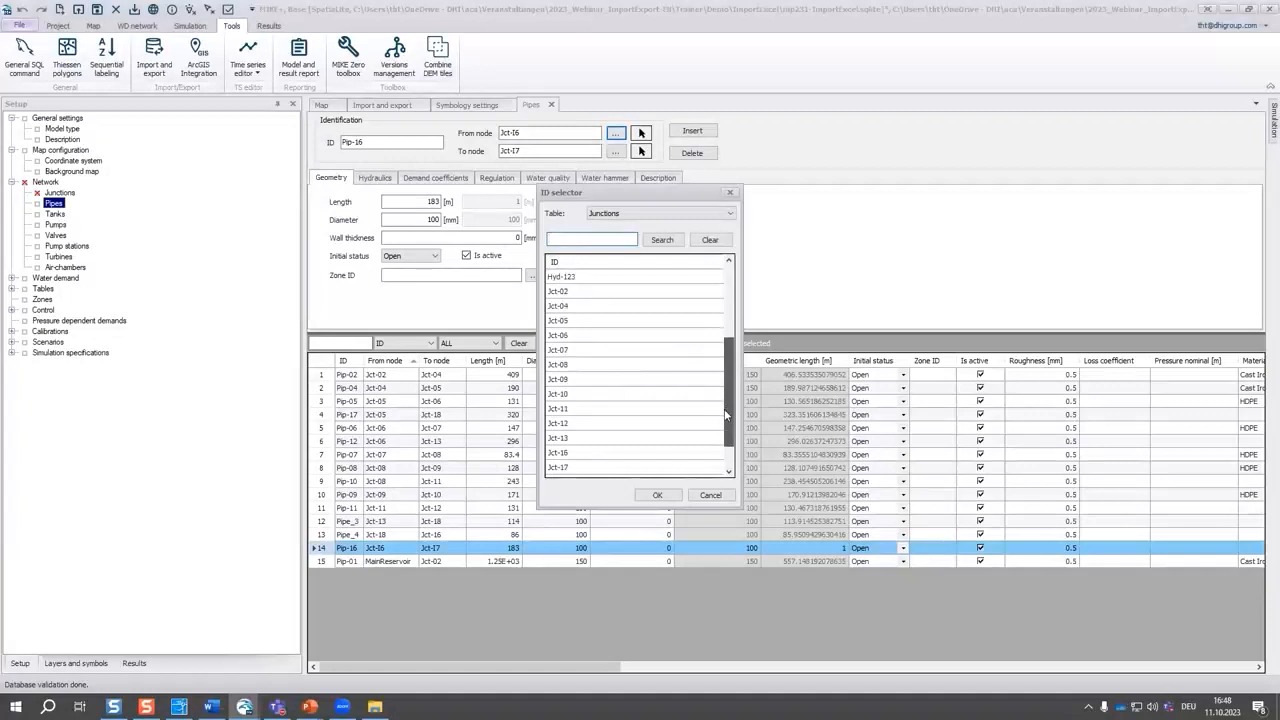
click(652, 452)
click(669, 497)
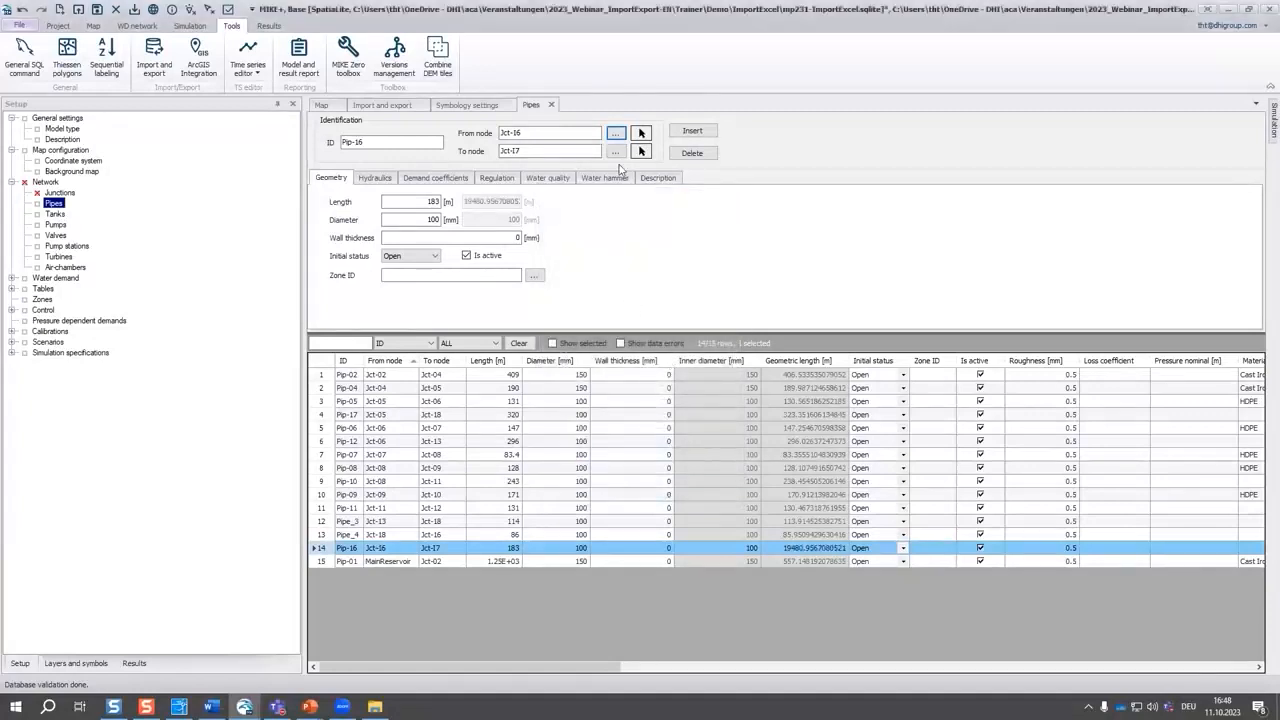
Step: Set the To node of pipe Pip-16 to Jct-17
click(616, 153)
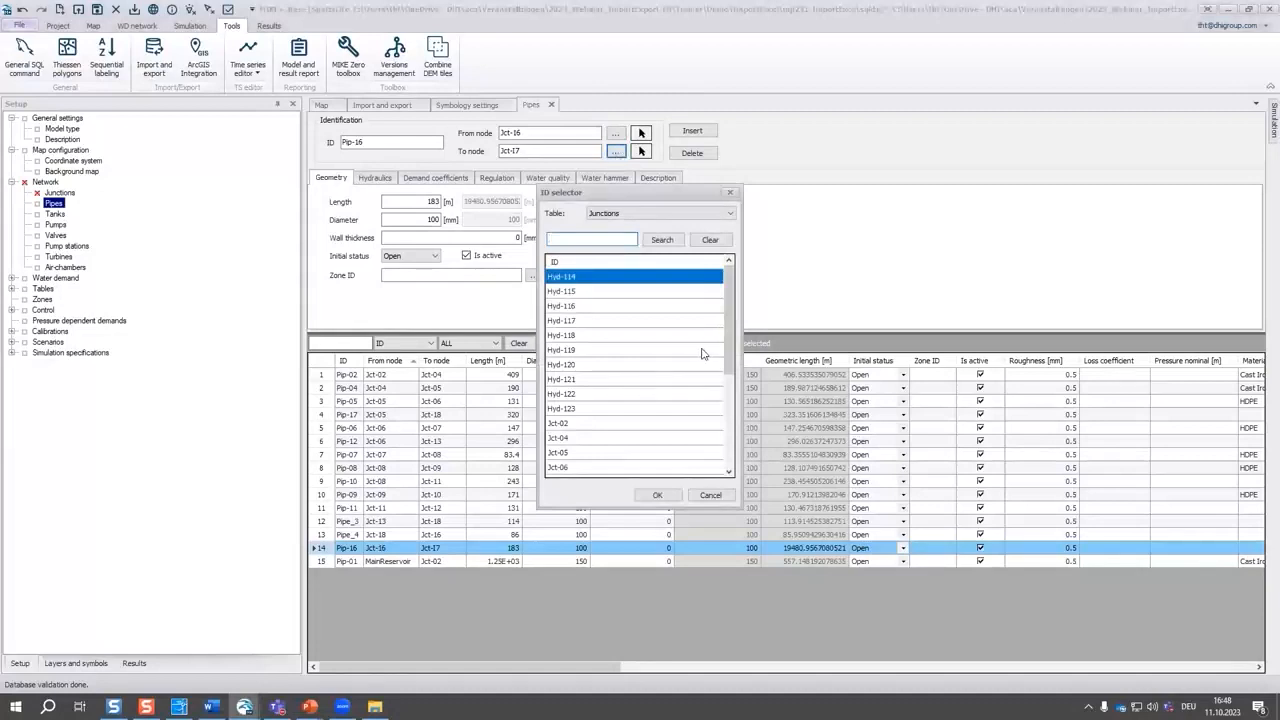
drag(728, 342, 726, 416)
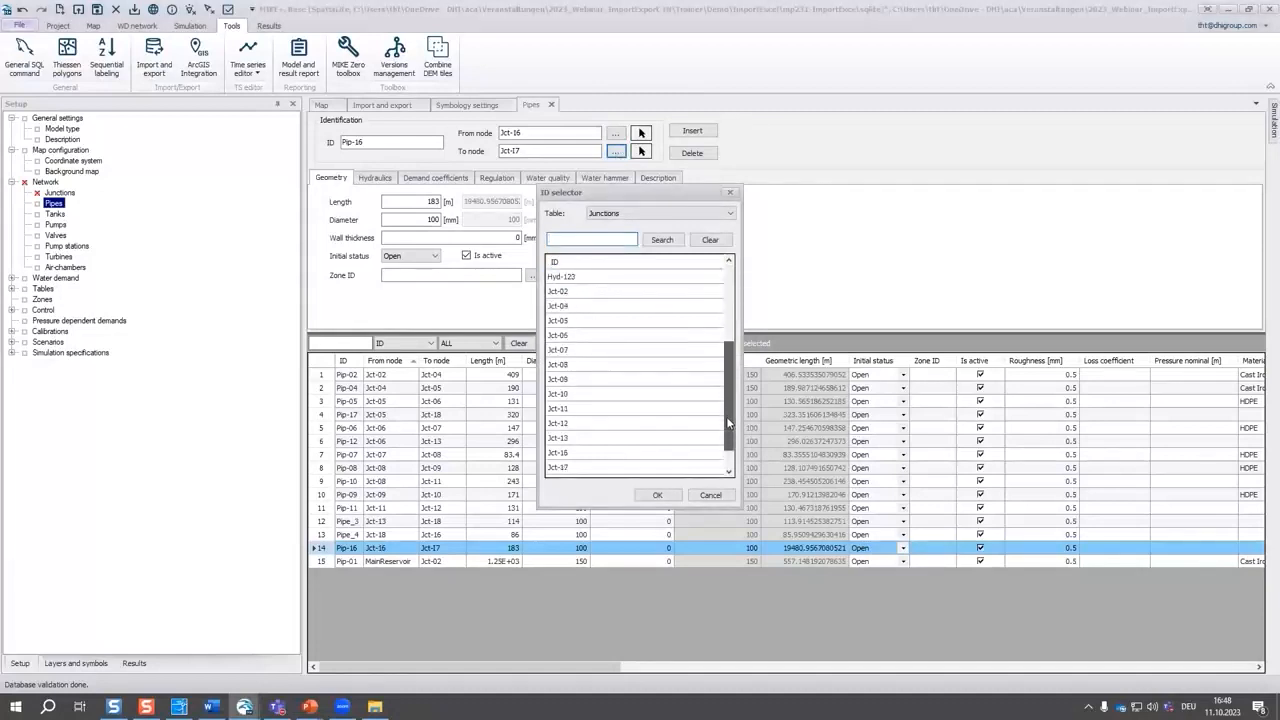
click(658, 470)
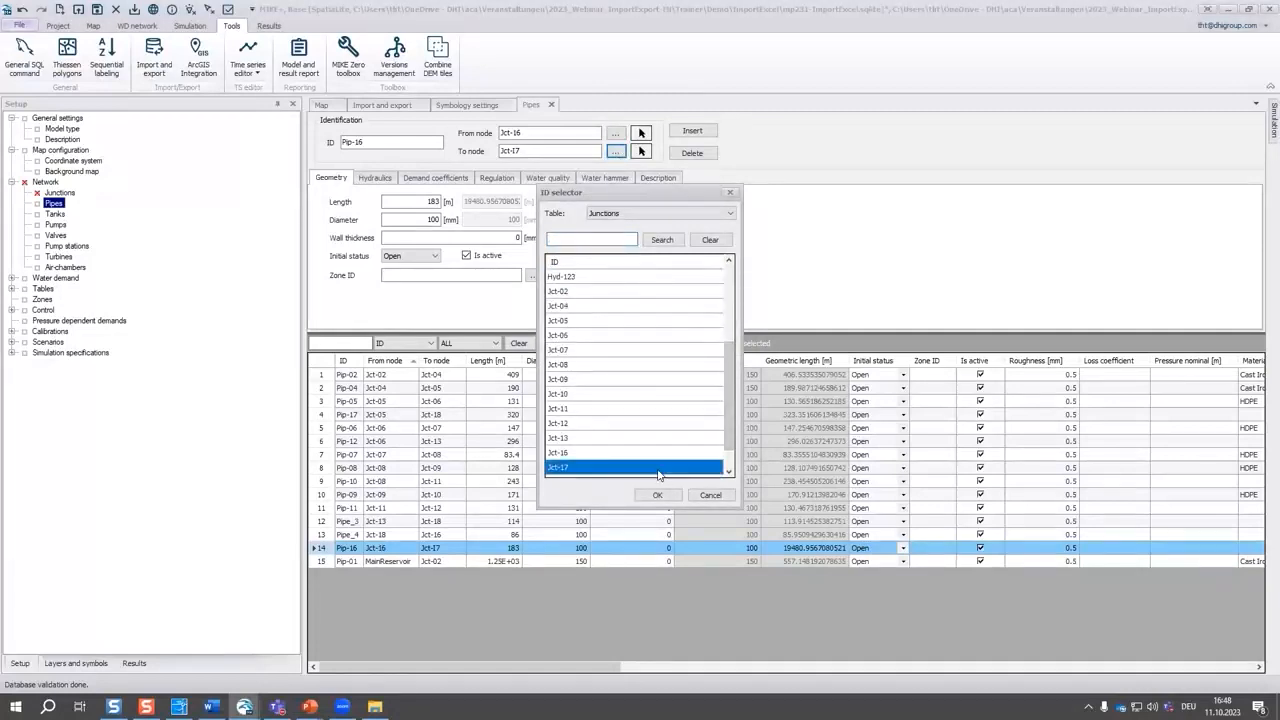
click(660, 496)
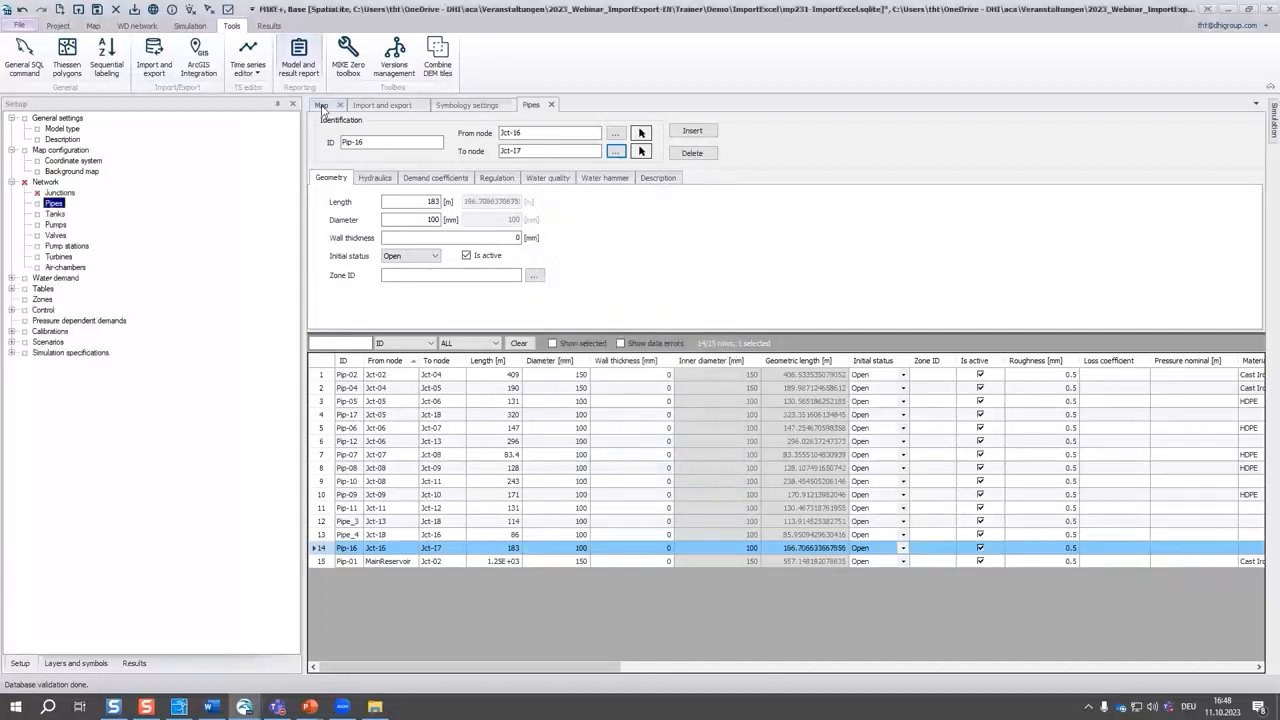
Step: Check the reconnected pipe Pip-16 on the map and open the Junctions table to examine the node elevations
click(321, 105)
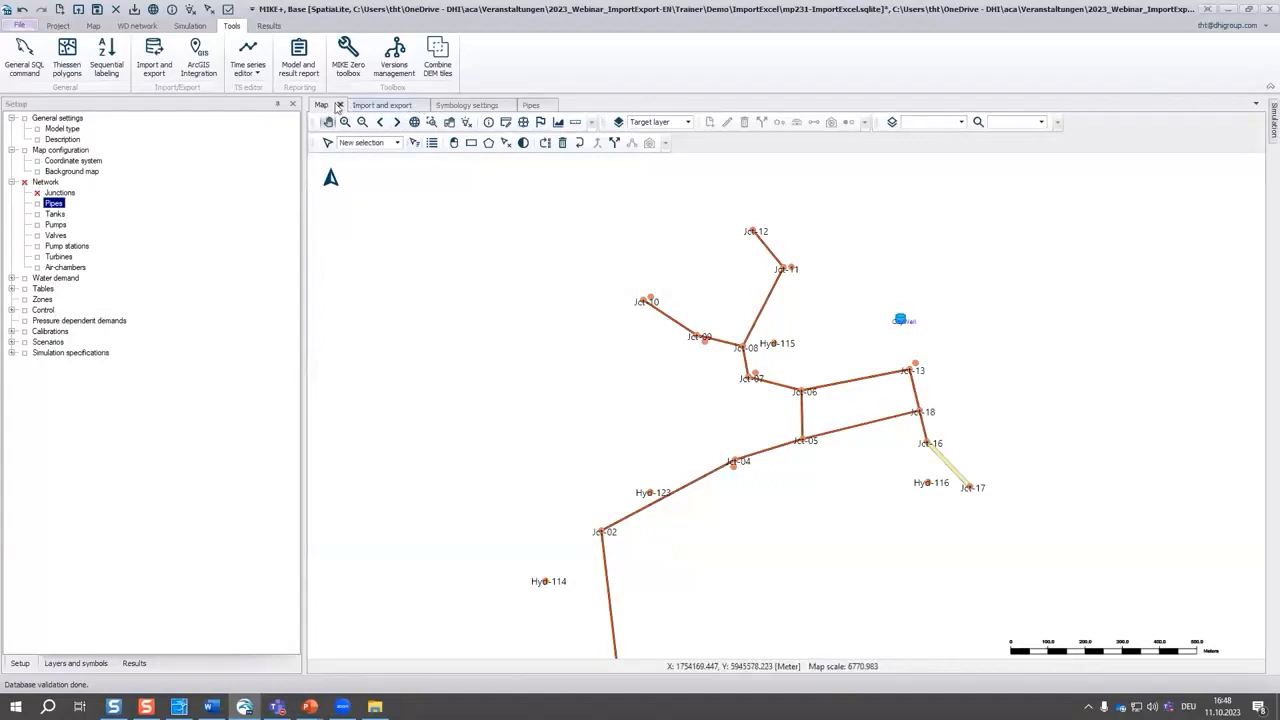
click(56, 193)
scroll(537, 408, down, 1)
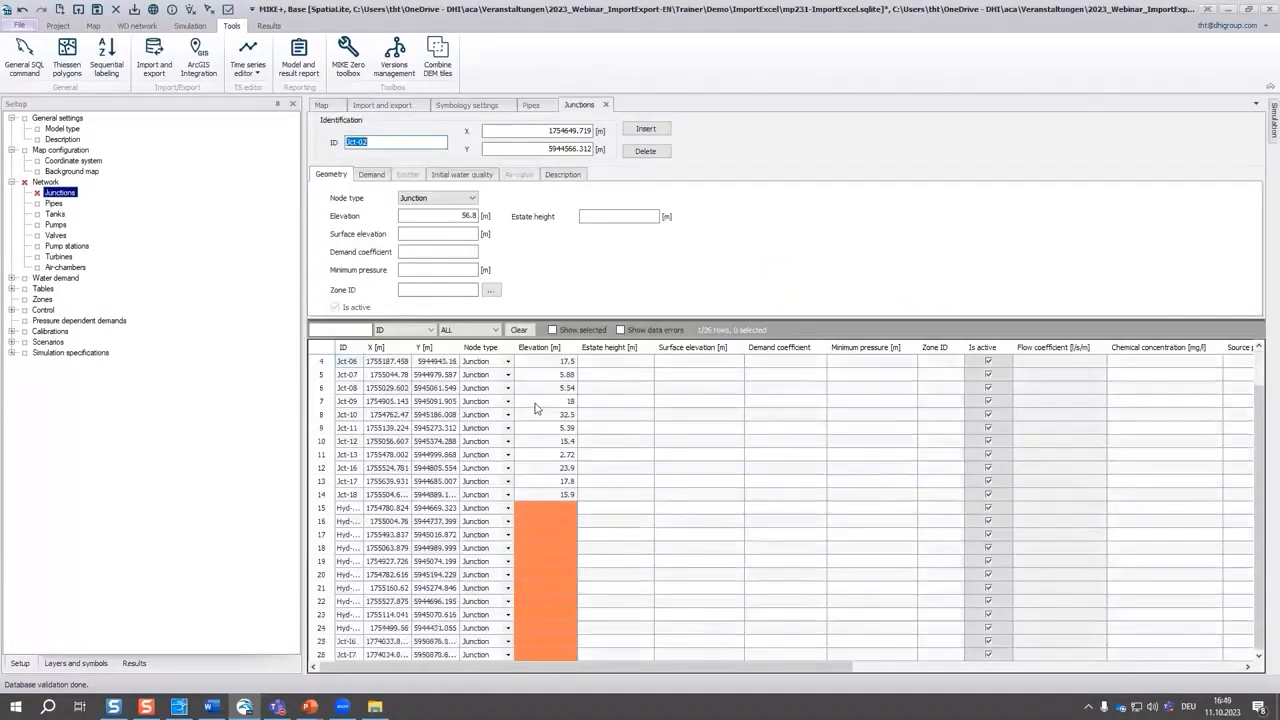